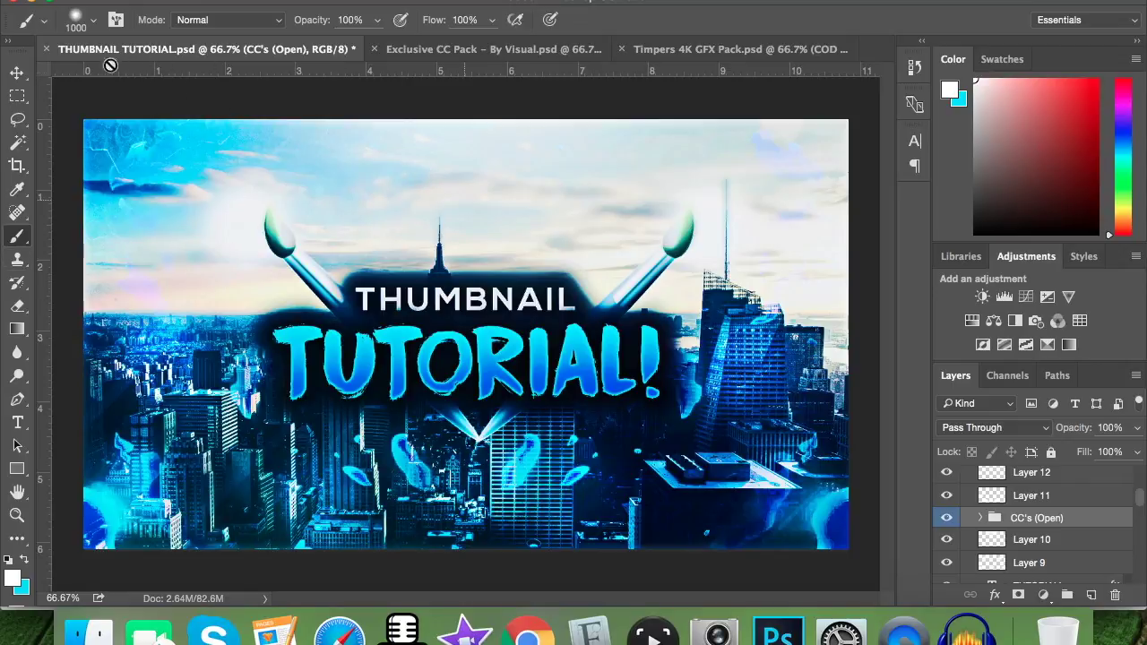
# Activate the Move tool and create a new transparent 1280 × 720 pixel document named THUMNAIL TUTORIAL
pyautogui.click(17, 73)
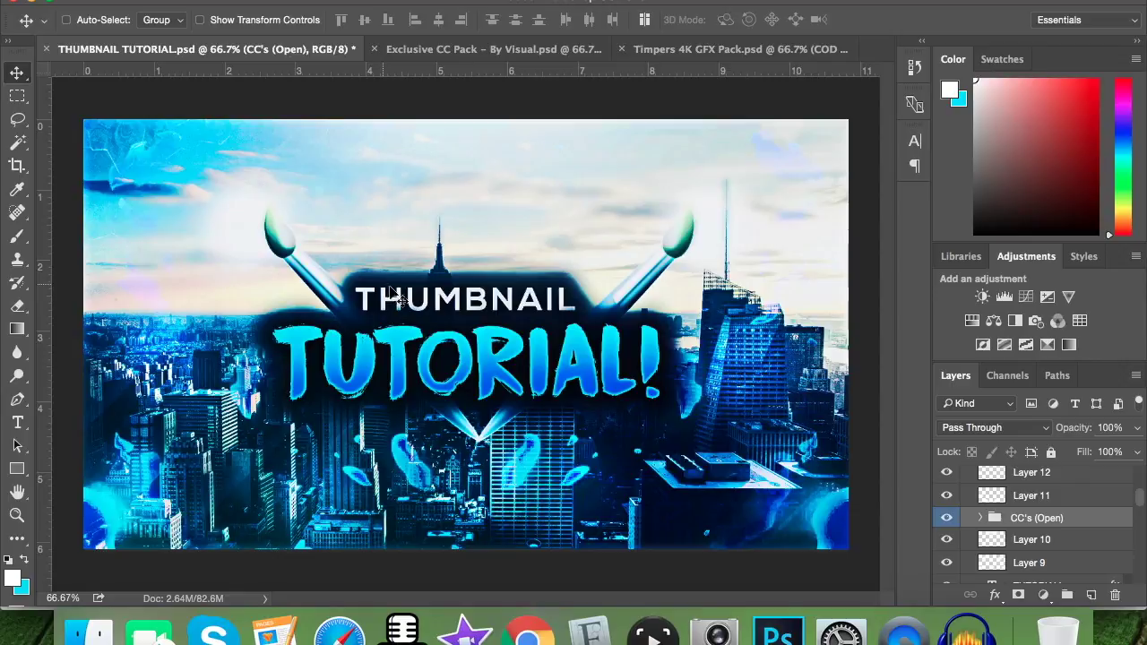
pyautogui.scroll(3, 1004, 484)
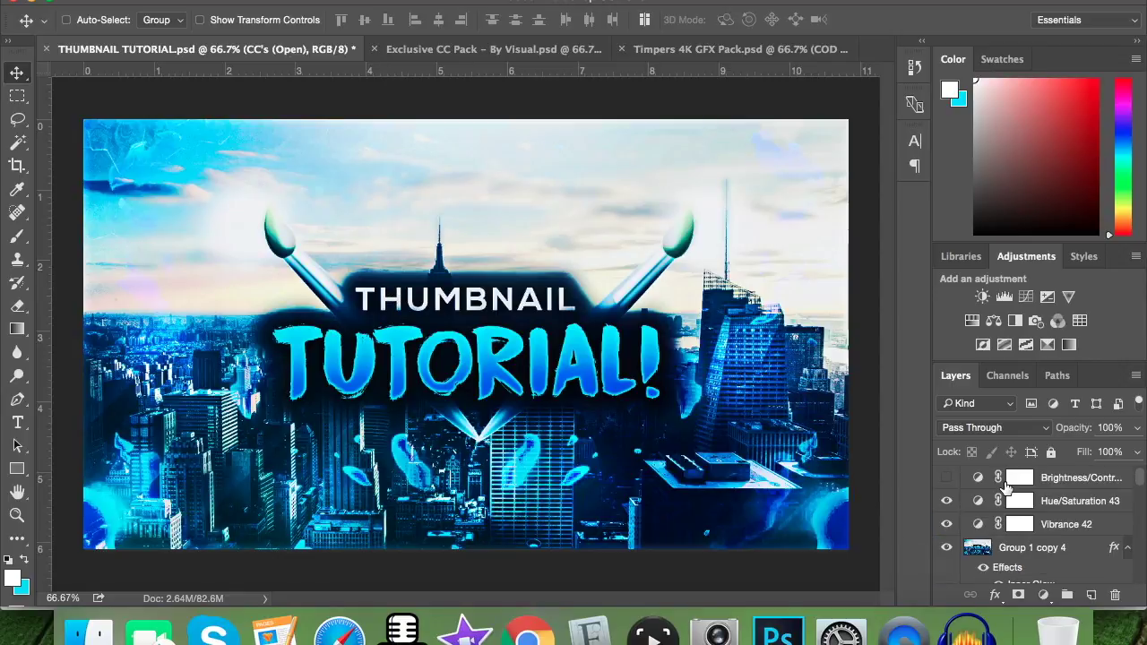
pyautogui.click(153, 1)
pyautogui.click(179, 3)
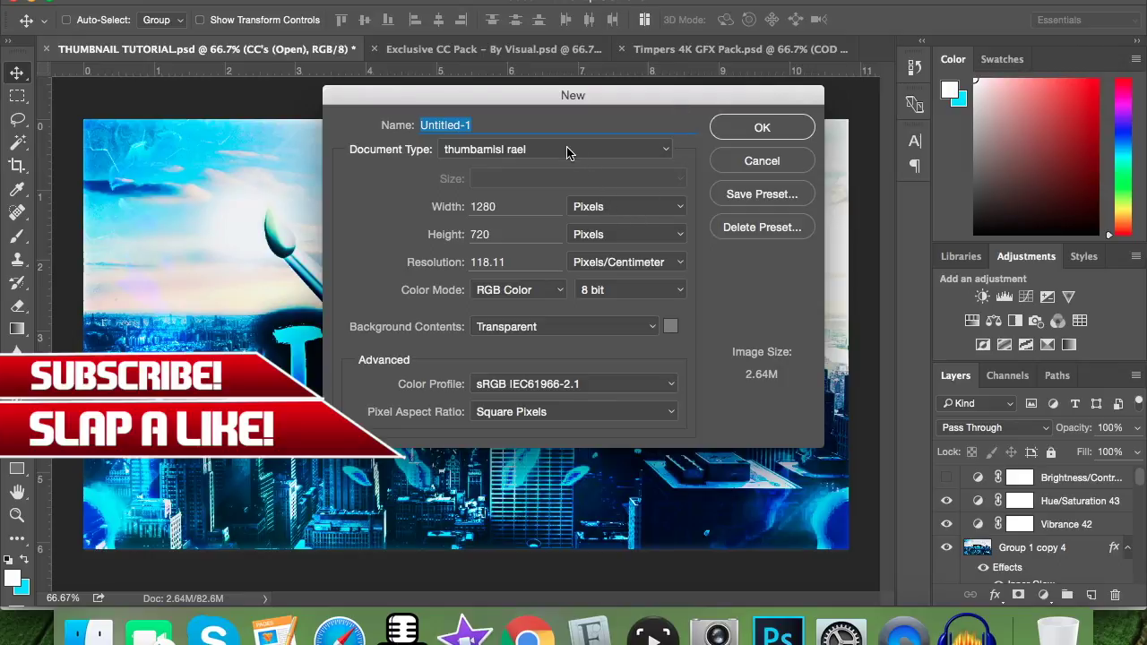
pyautogui.press('BackSpace')
pyautogui.write('T')
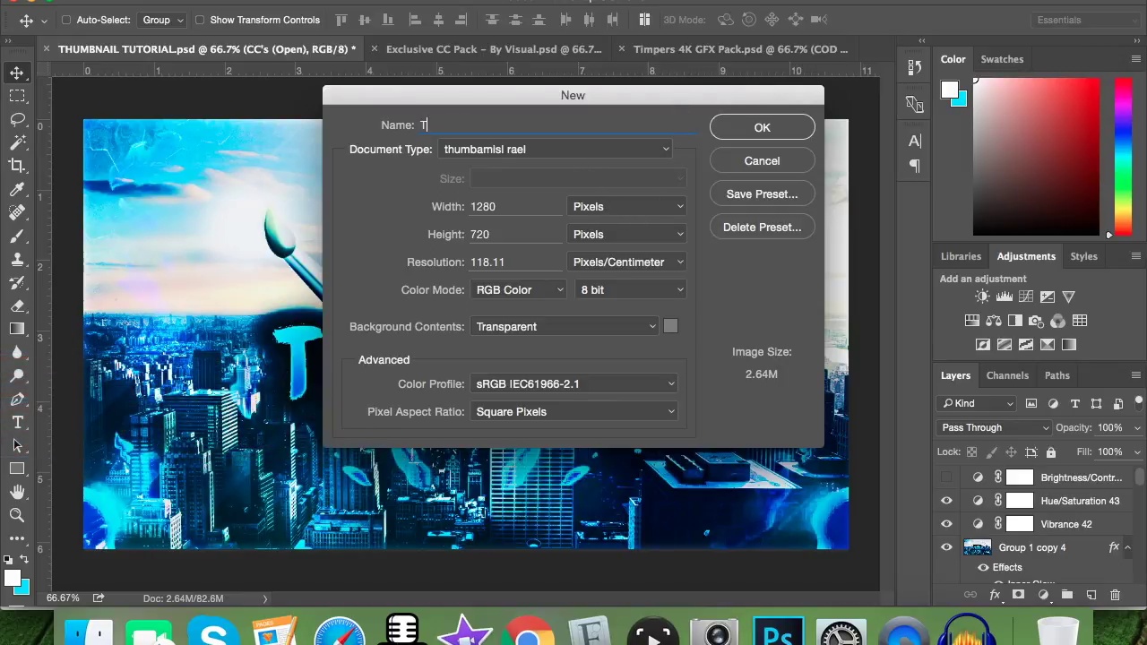
pyautogui.write('HUMNAI')
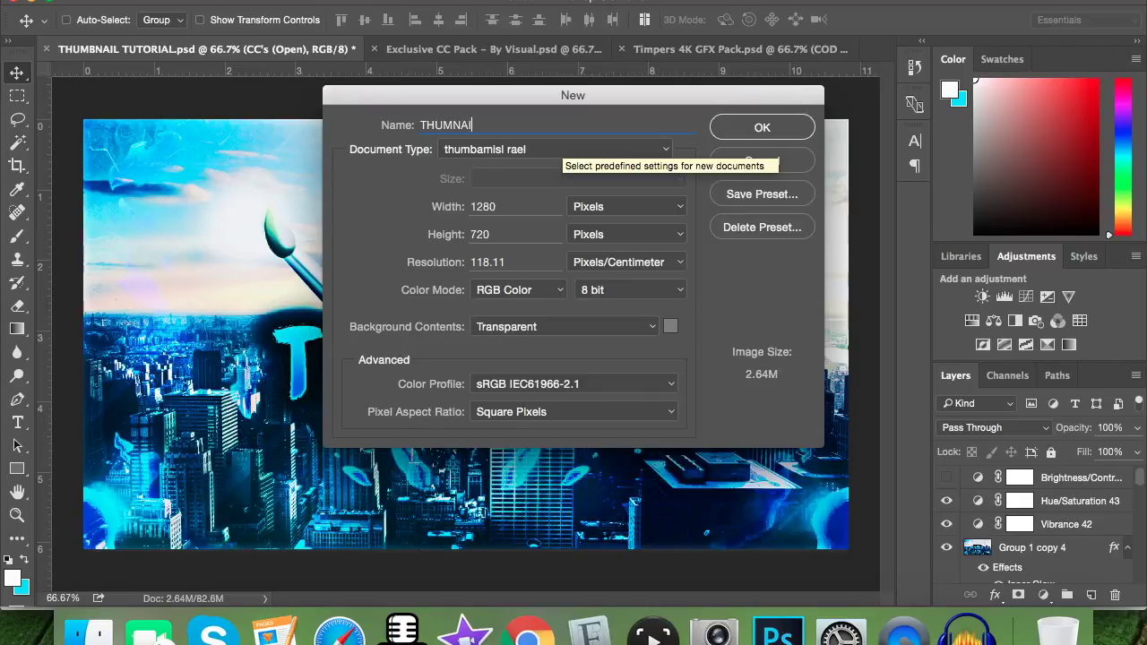
pyautogui.write('L TUTORI')
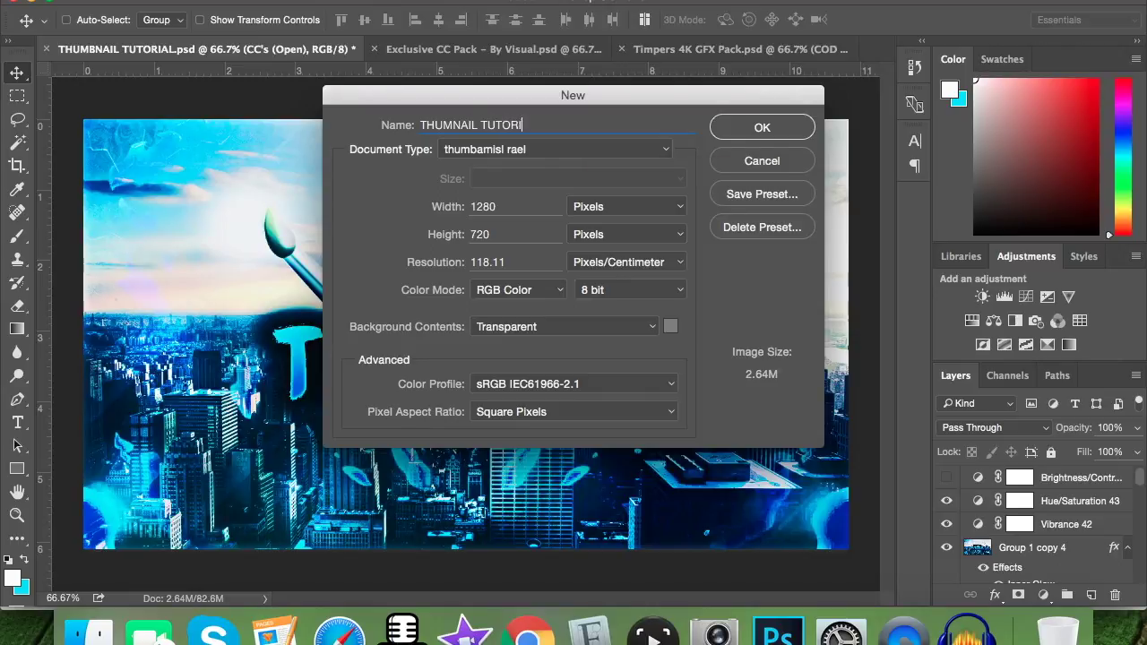
pyautogui.press('Return')
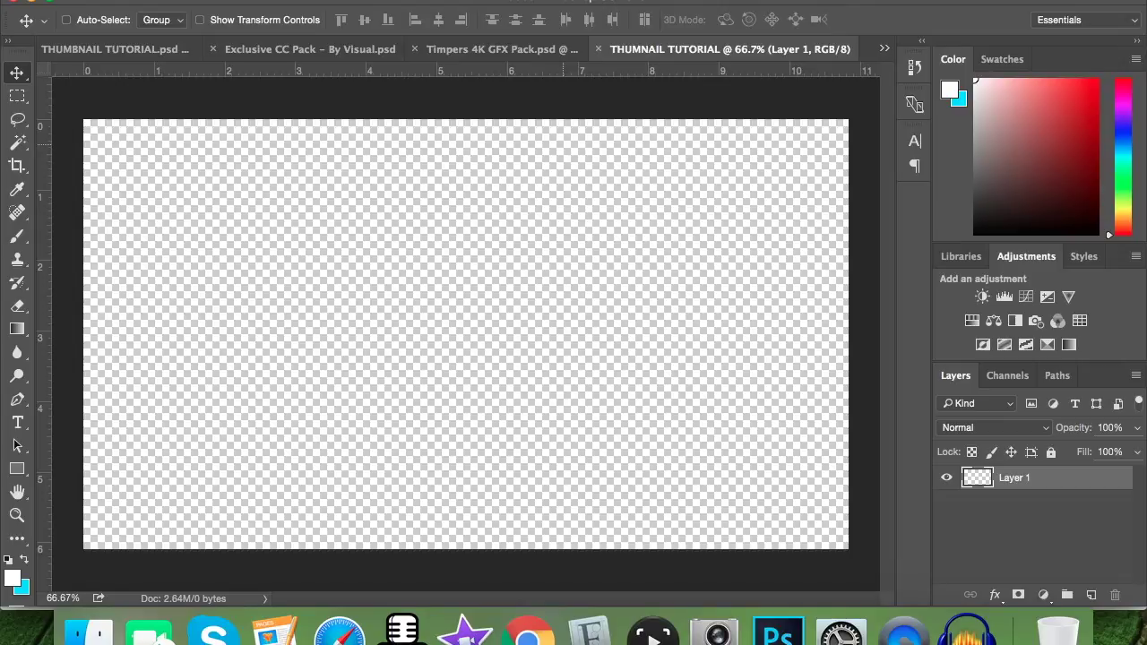
# Look over the open Exclusive CC Pack and Timpers 4K GFX Pack documents, ending on the new blank THUMNAIL TUTORIAL document
pyautogui.click(170, 49)
pyautogui.click(745, 50)
pyautogui.click(346, 51)
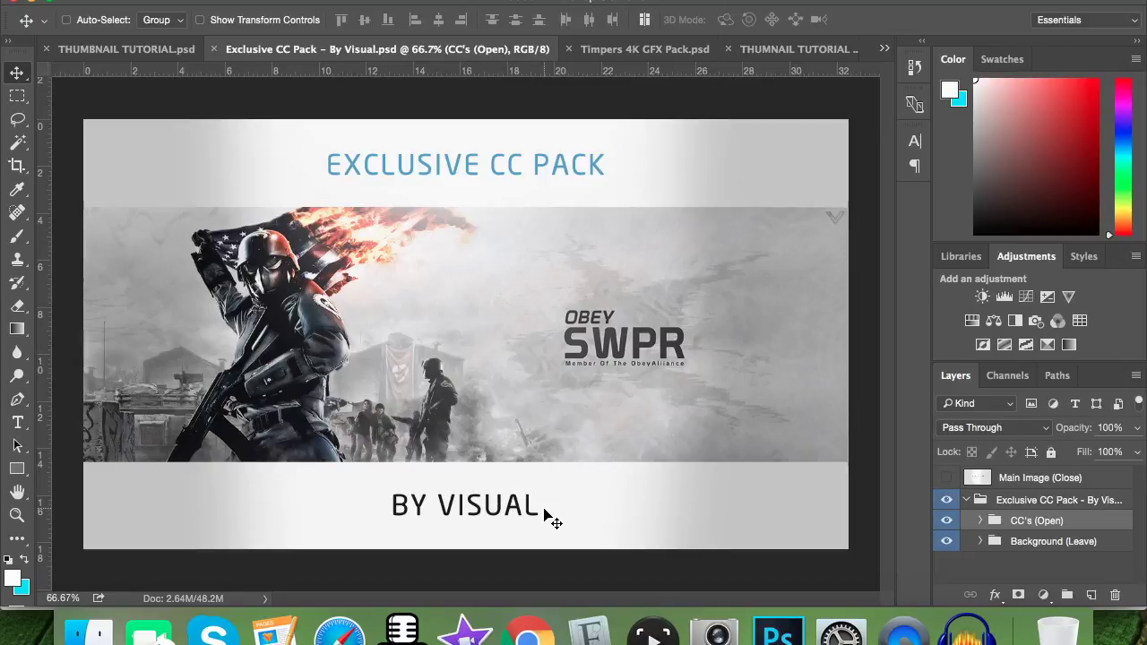
pyautogui.click(622, 52)
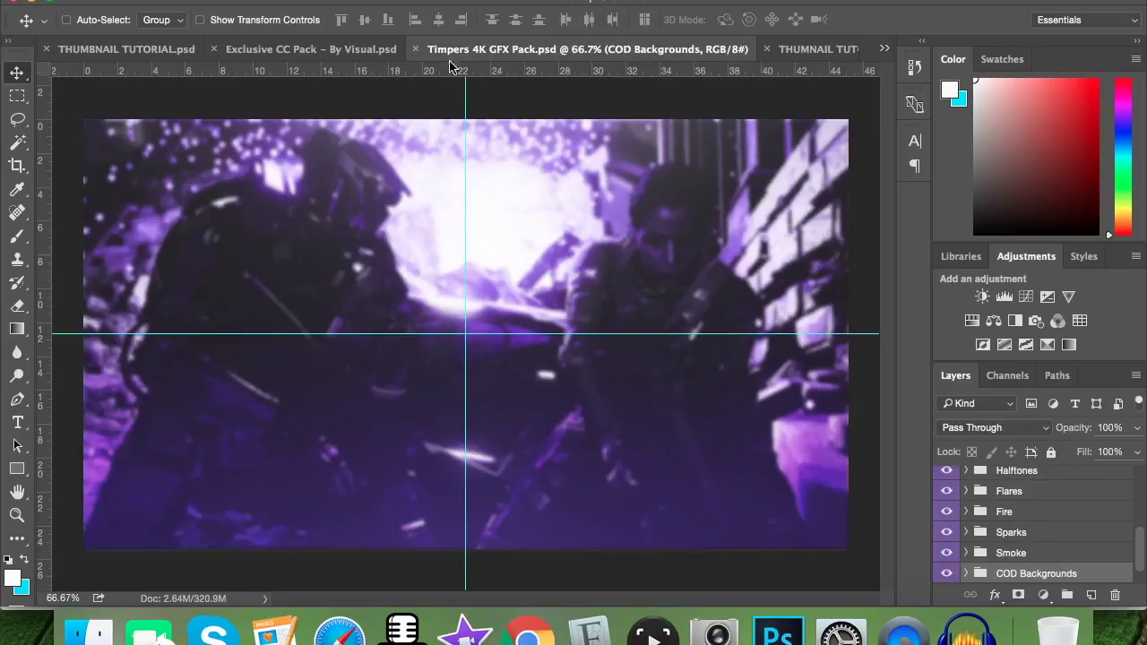
pyautogui.click(376, 52)
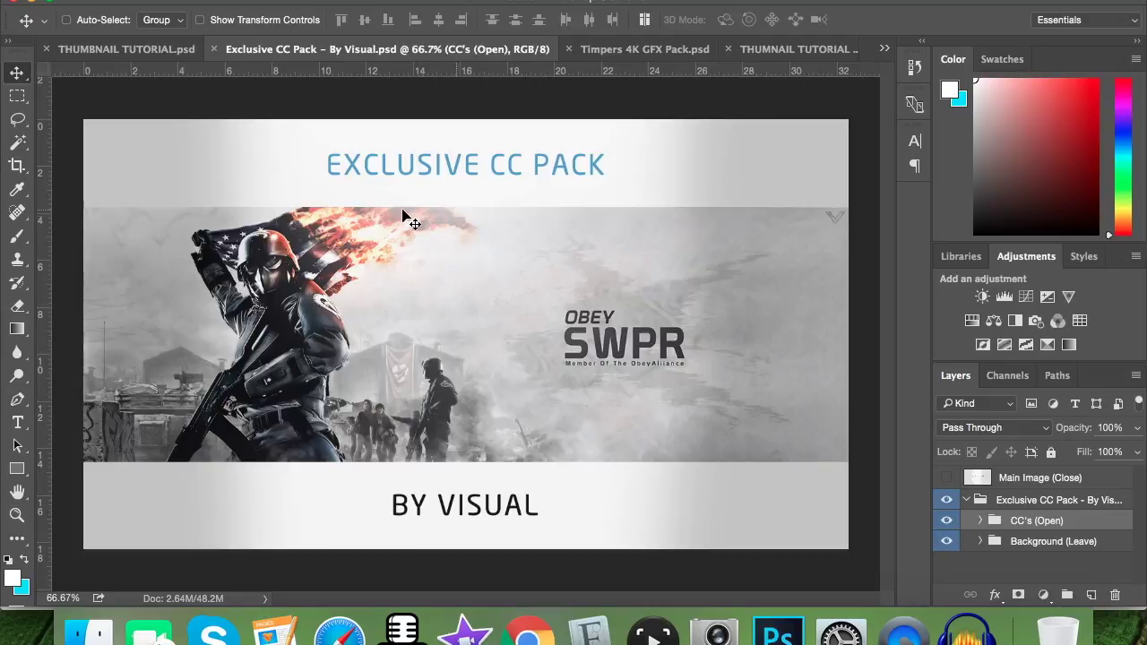
pyautogui.click(659, 52)
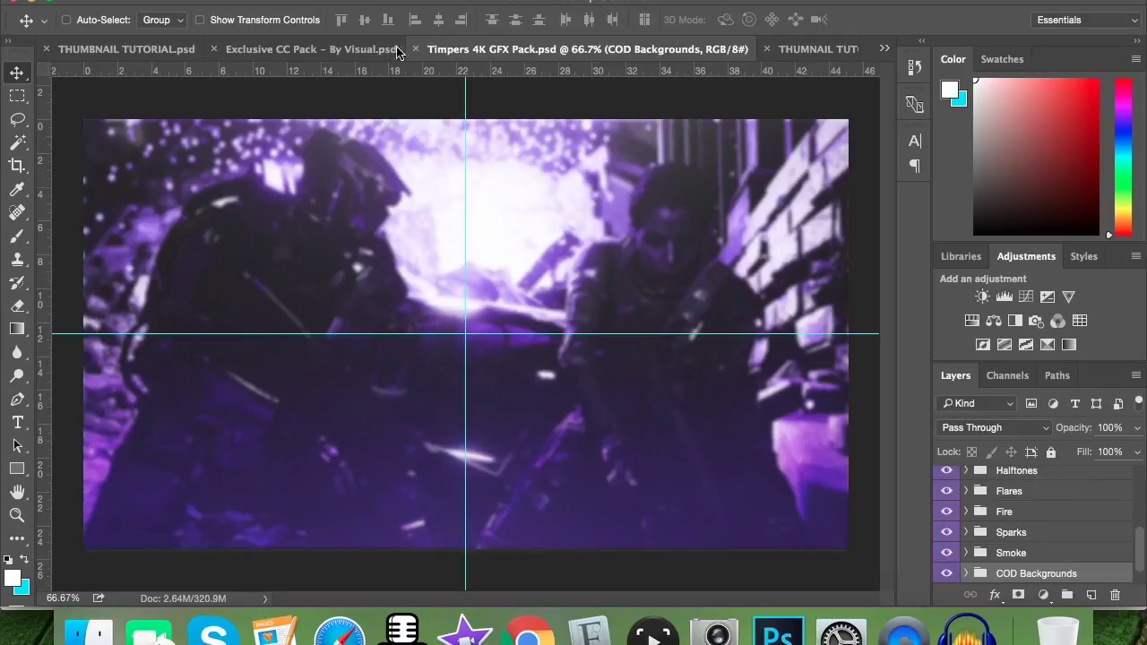
pyautogui.click(305, 50)
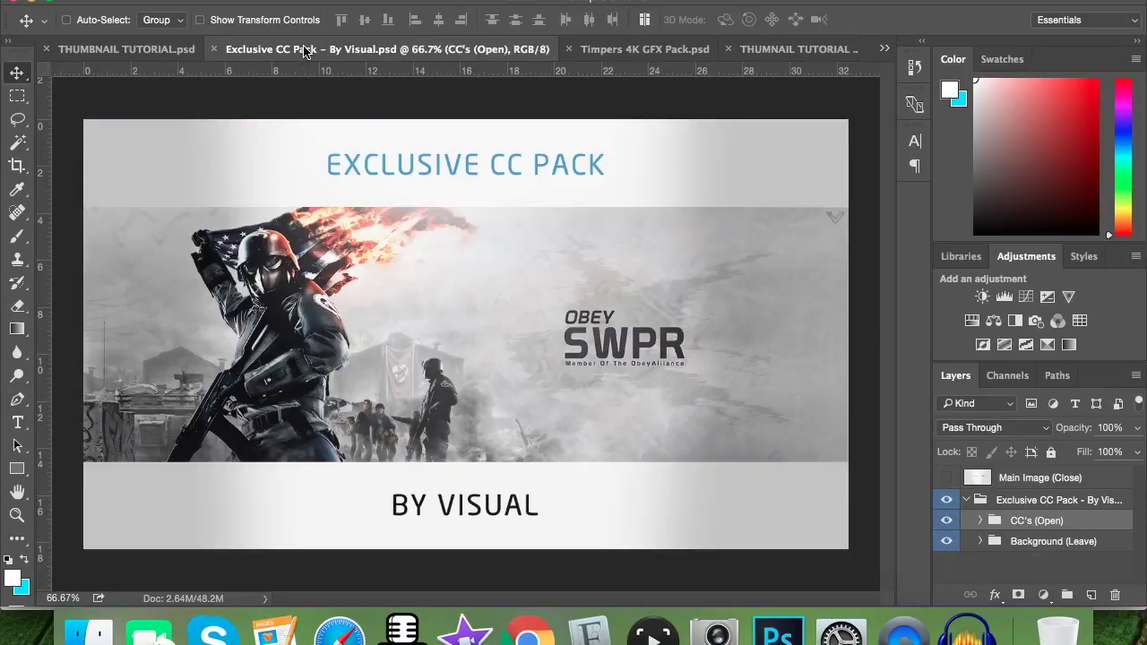
pyautogui.click(126, 49)
pyautogui.click(796, 49)
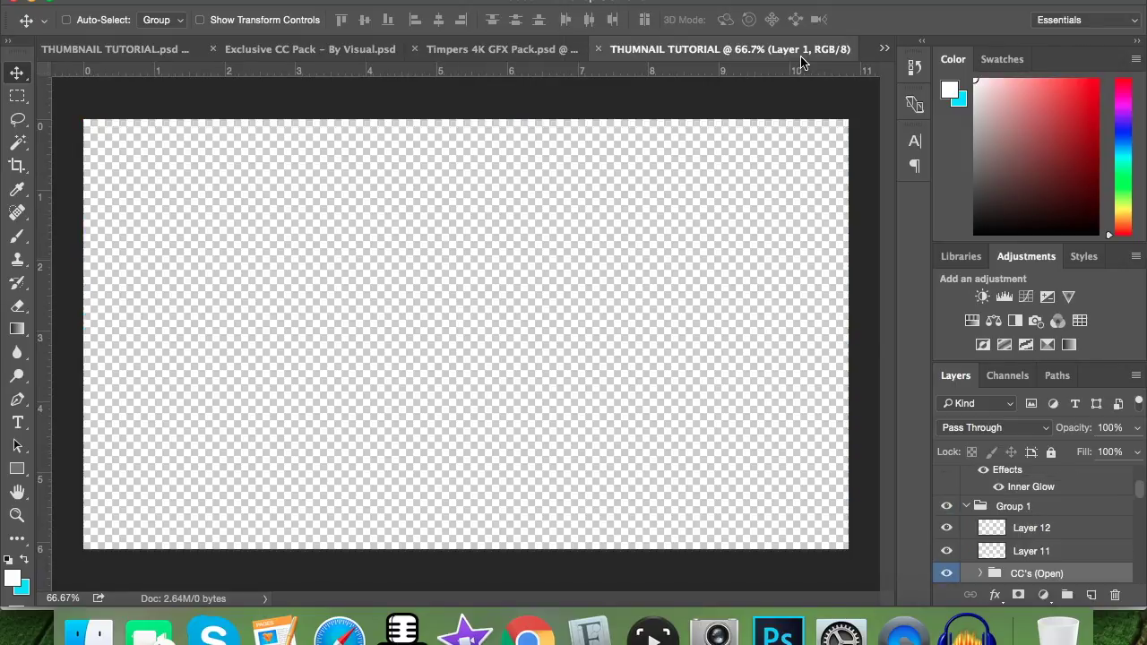
# Place city hd.jpg from the Backgrounds folder as a linked image across the whole canvas and commit it
pyautogui.click(170, 2)
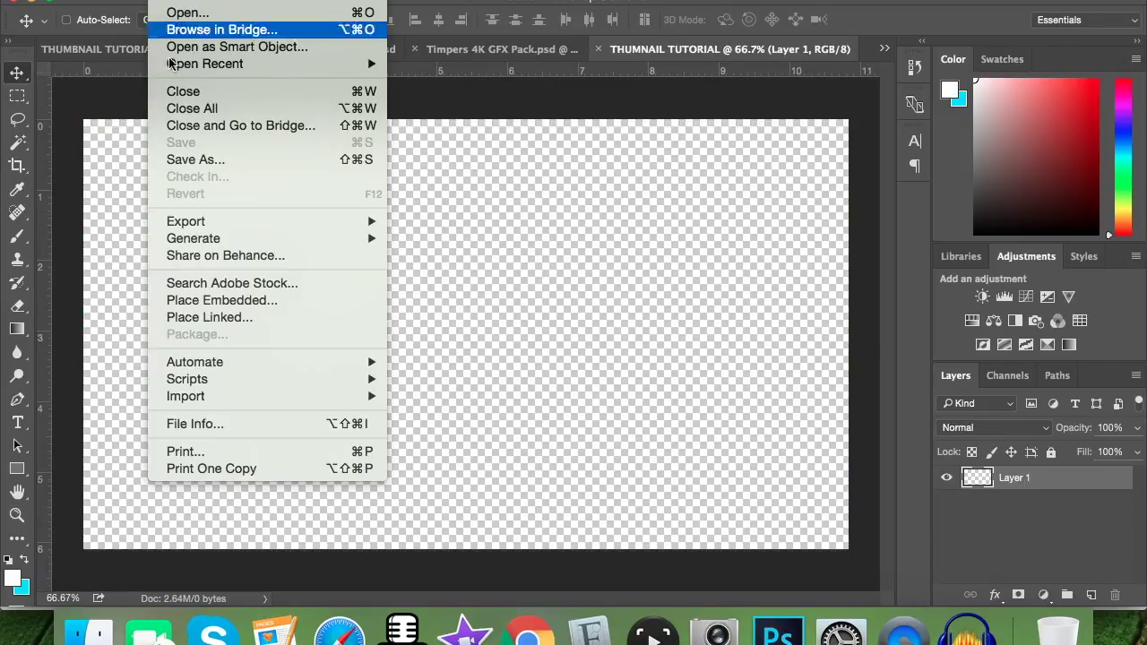
pyautogui.click(238, 317)
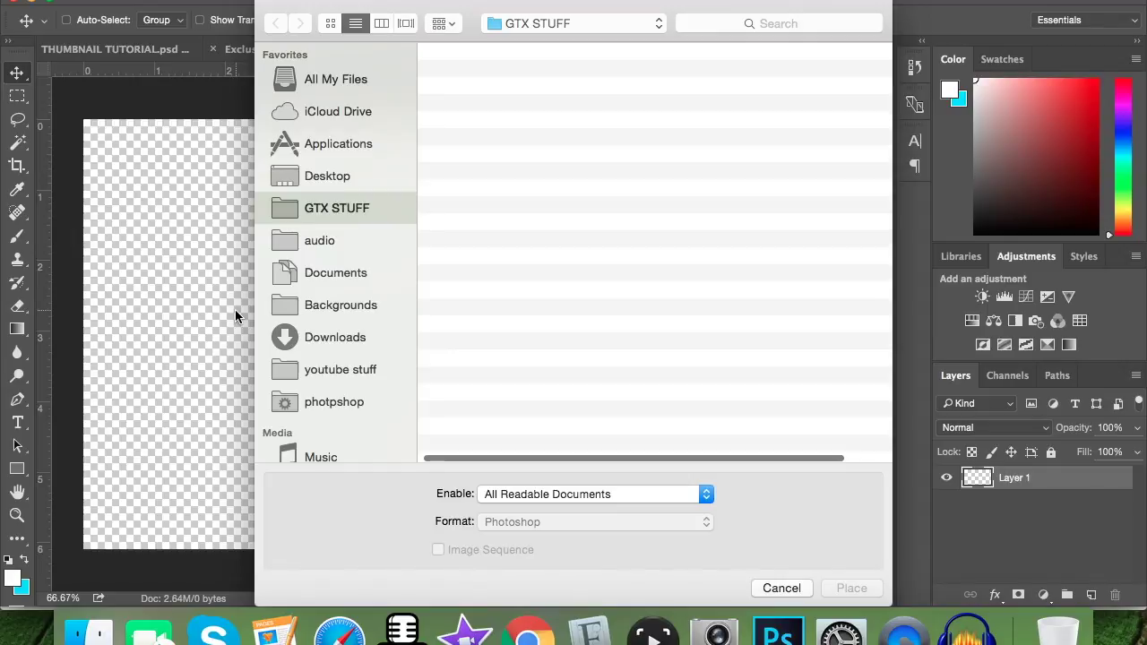
pyautogui.scroll(-15, 475, 193)
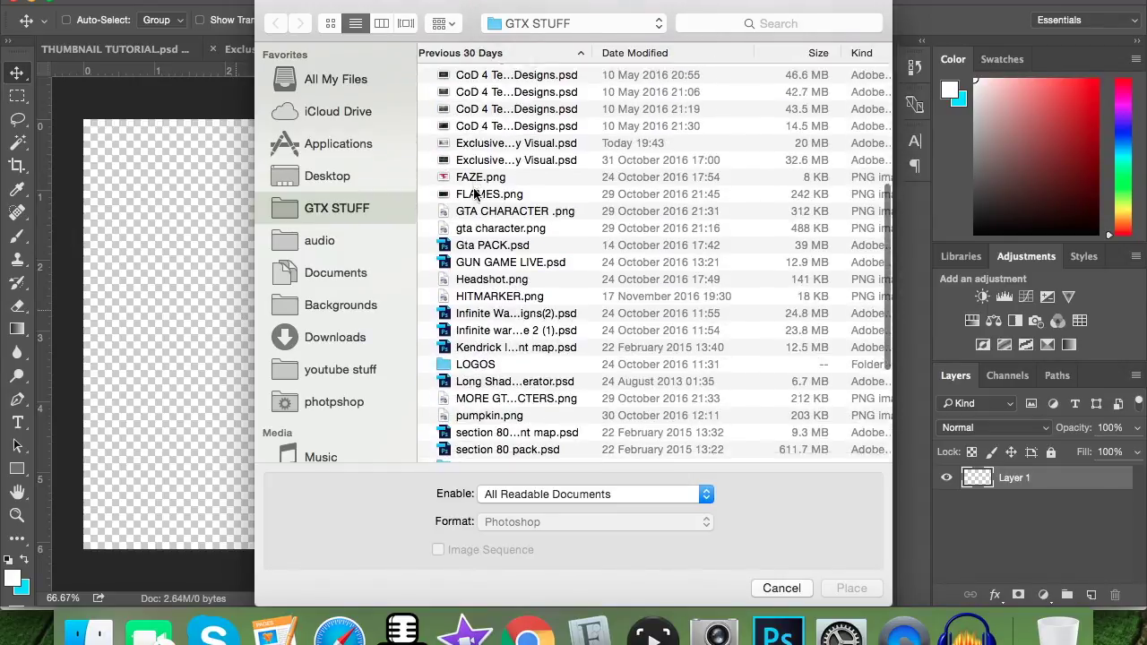
pyautogui.scroll(15, 475, 193)
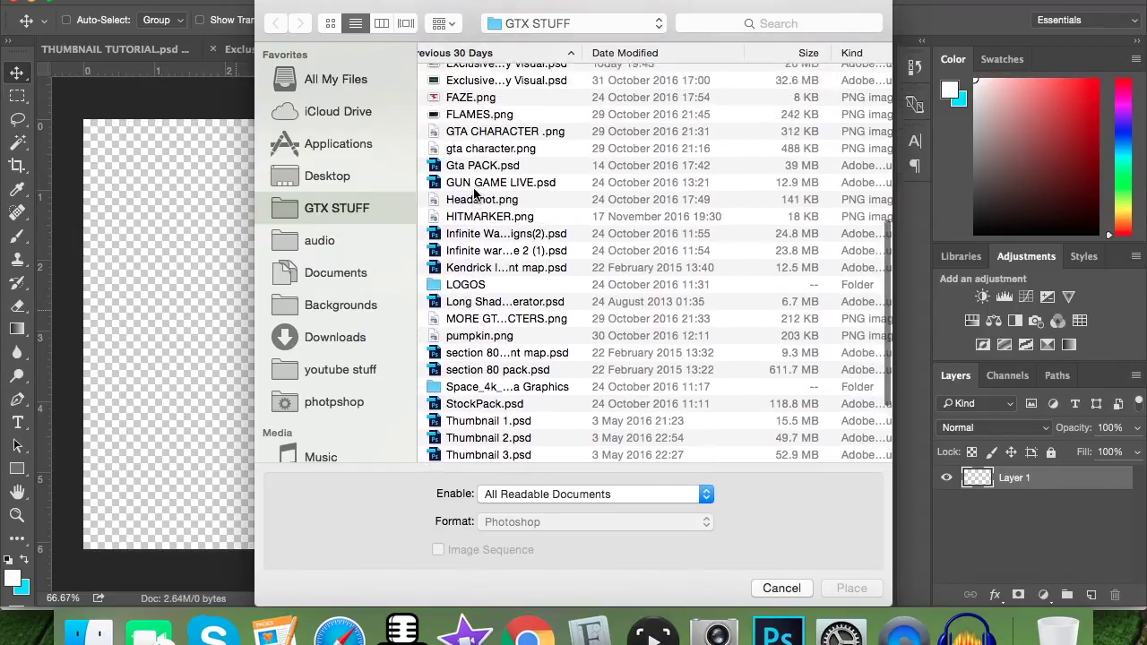
pyautogui.scroll(-8, 475, 193)
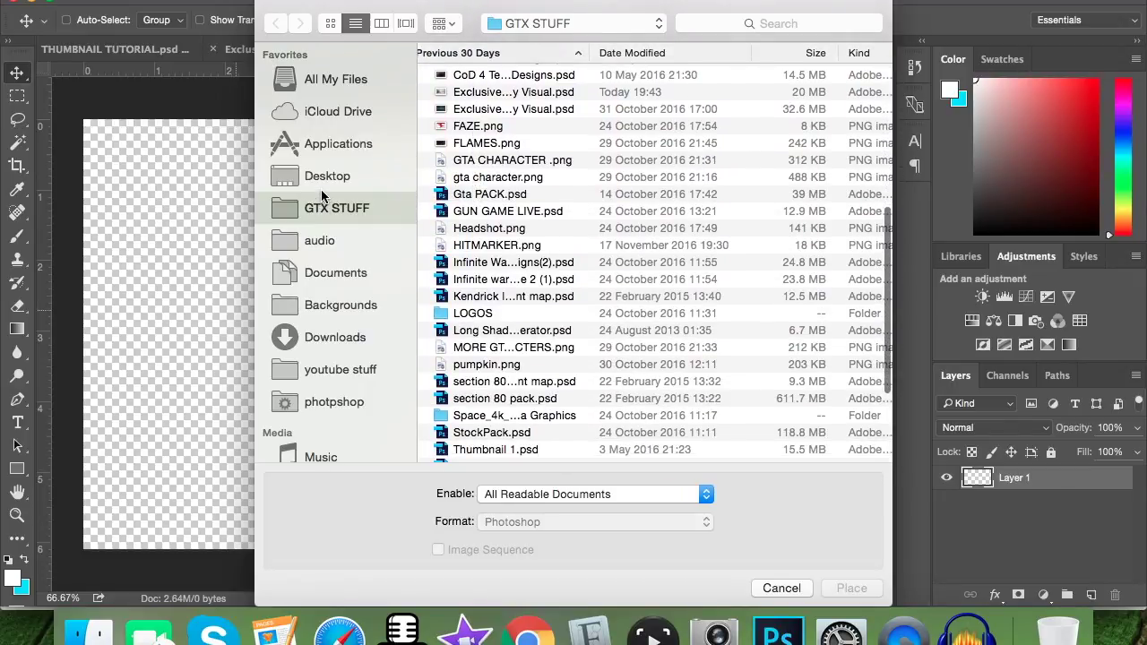
pyautogui.click(334, 309)
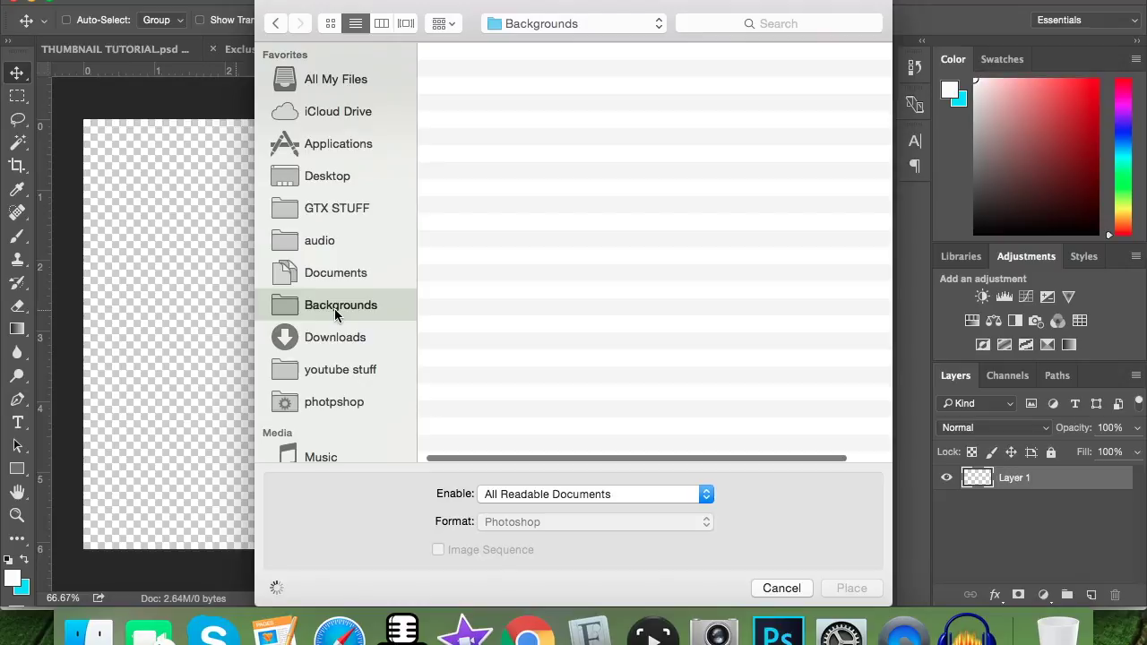
pyautogui.scroll(-5, 608, 224)
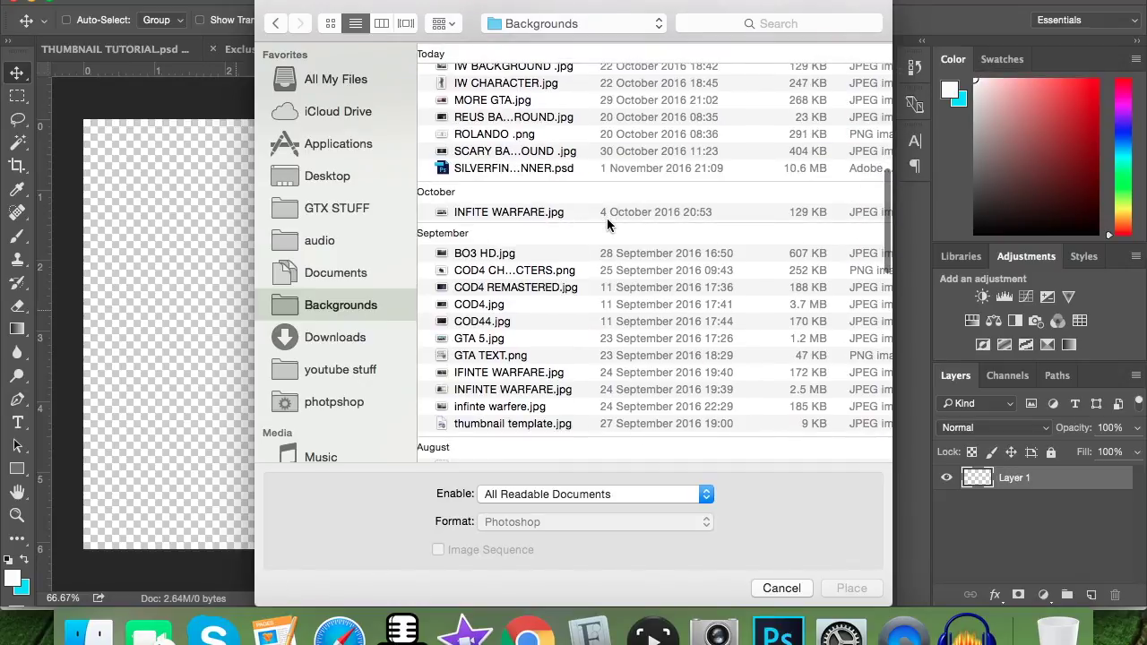
pyautogui.scroll(-5, 608, 224)
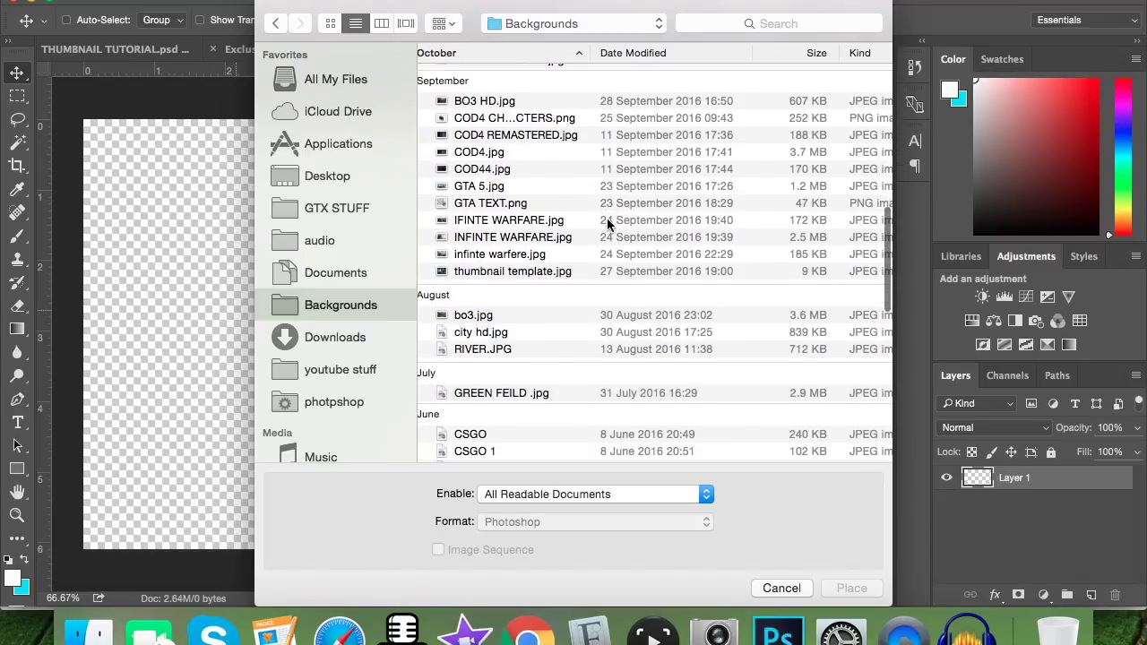
pyautogui.scroll(3, 607, 224)
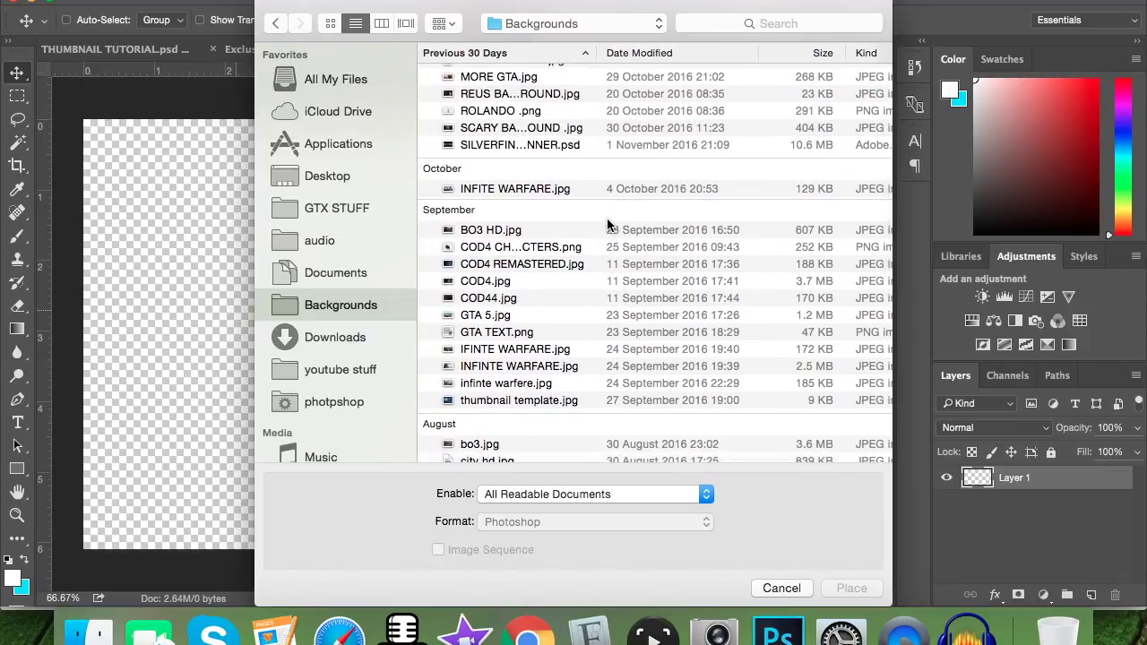
pyautogui.scroll(-2, 608, 224)
pyautogui.scroll(-5, 608, 224)
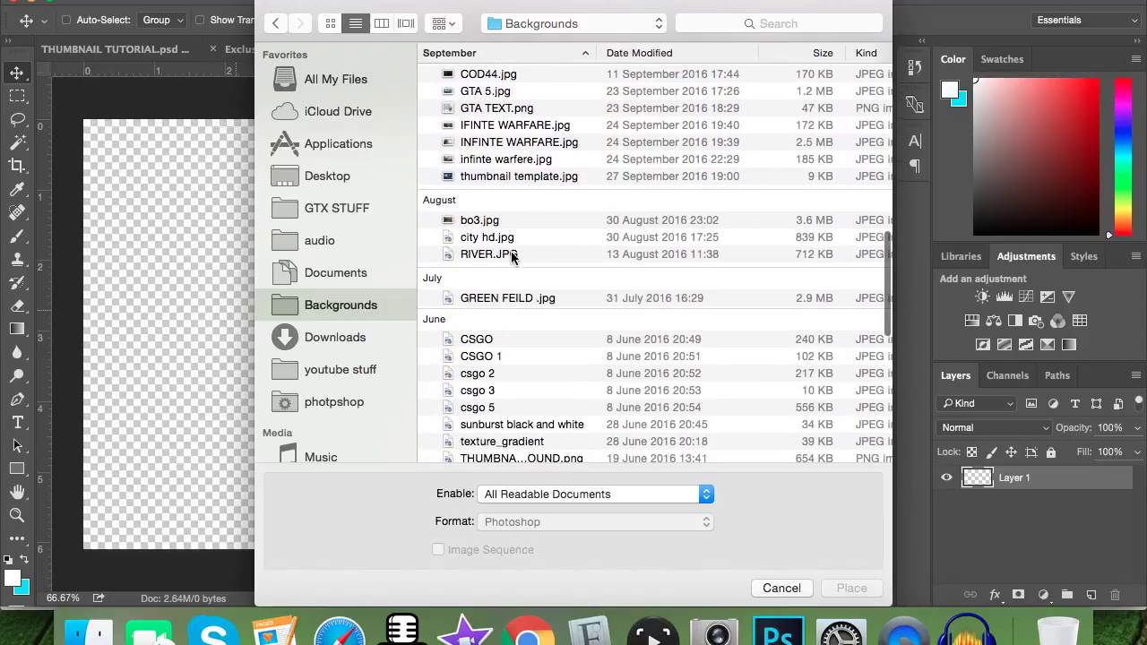
pyautogui.click(515, 240)
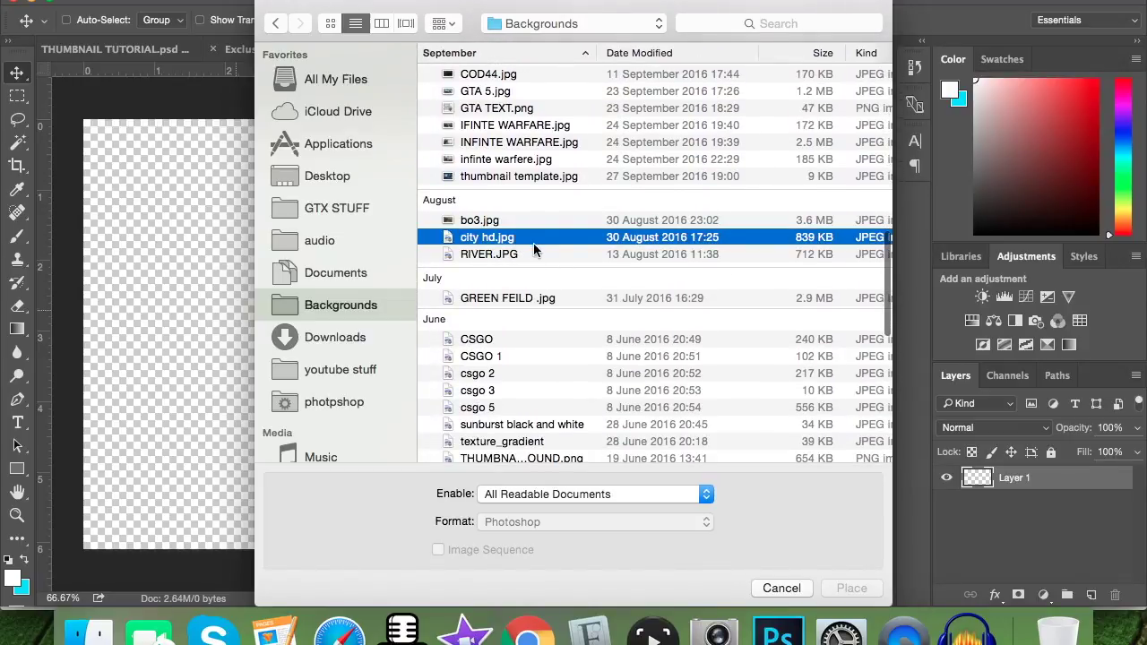
pyautogui.click(852, 588)
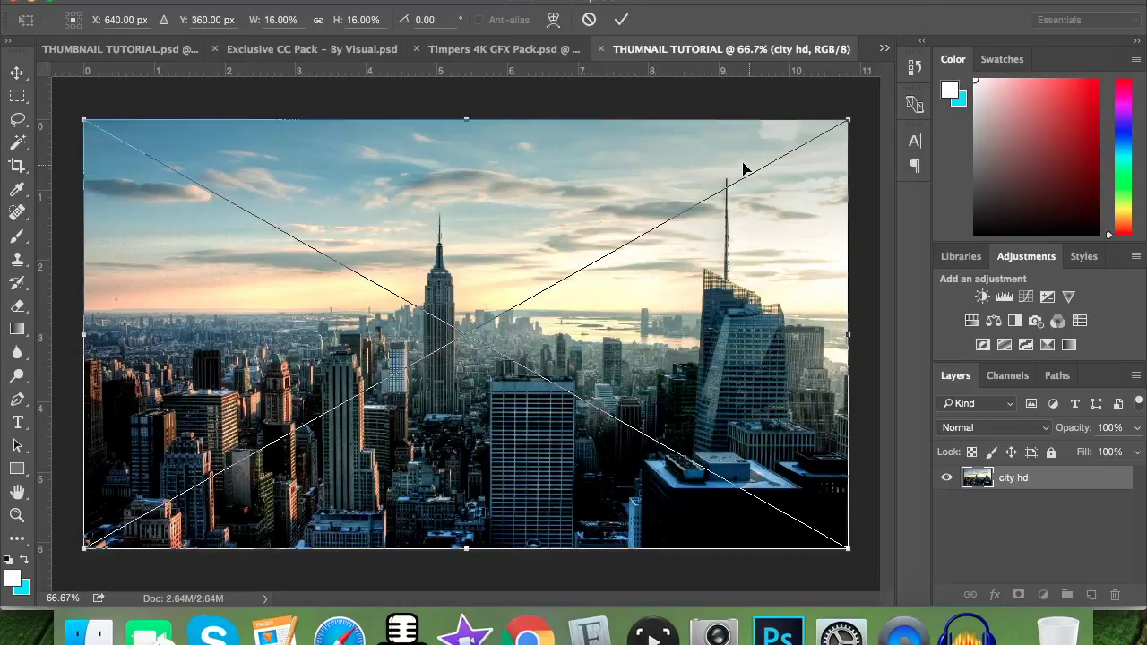
pyautogui.click(621, 20)
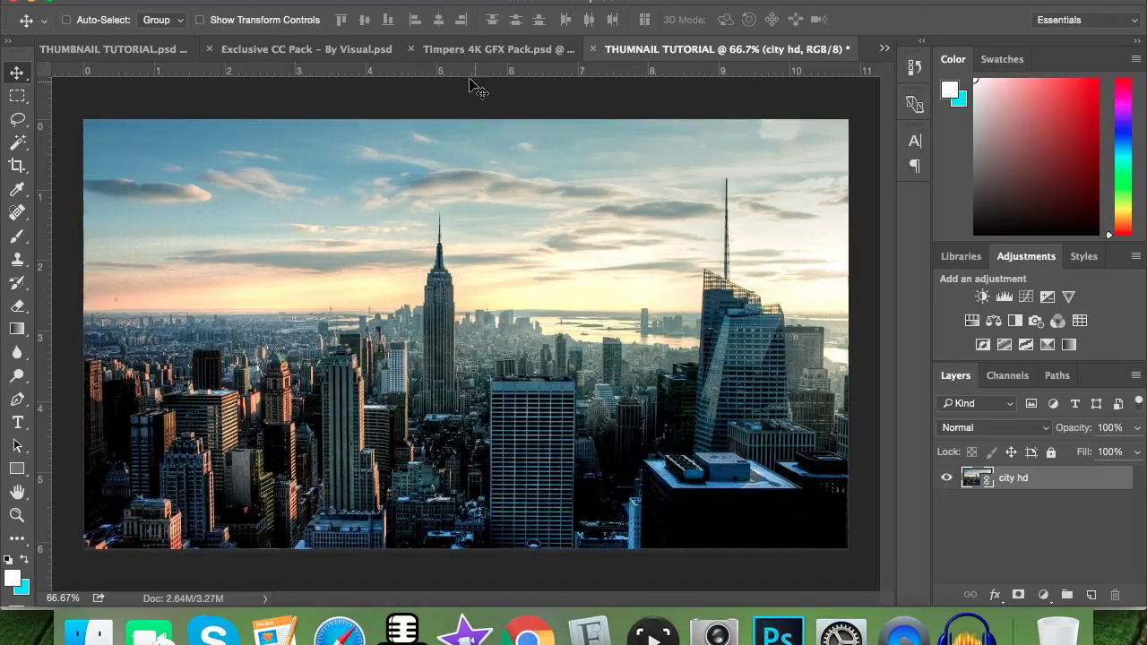
# In Timpers 4K GFX Pack.psd, expand the Stocks group and show and select its first layer, the red and black diagonal stripes
pyautogui.click(495, 54)
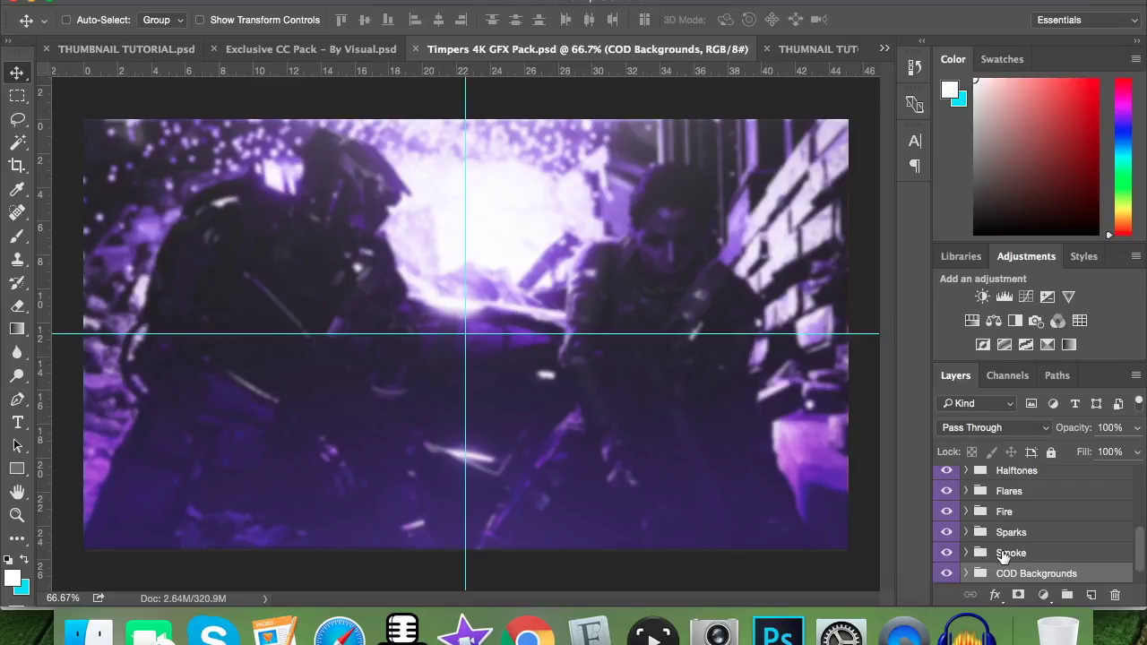
pyautogui.scroll(3, 1004, 555)
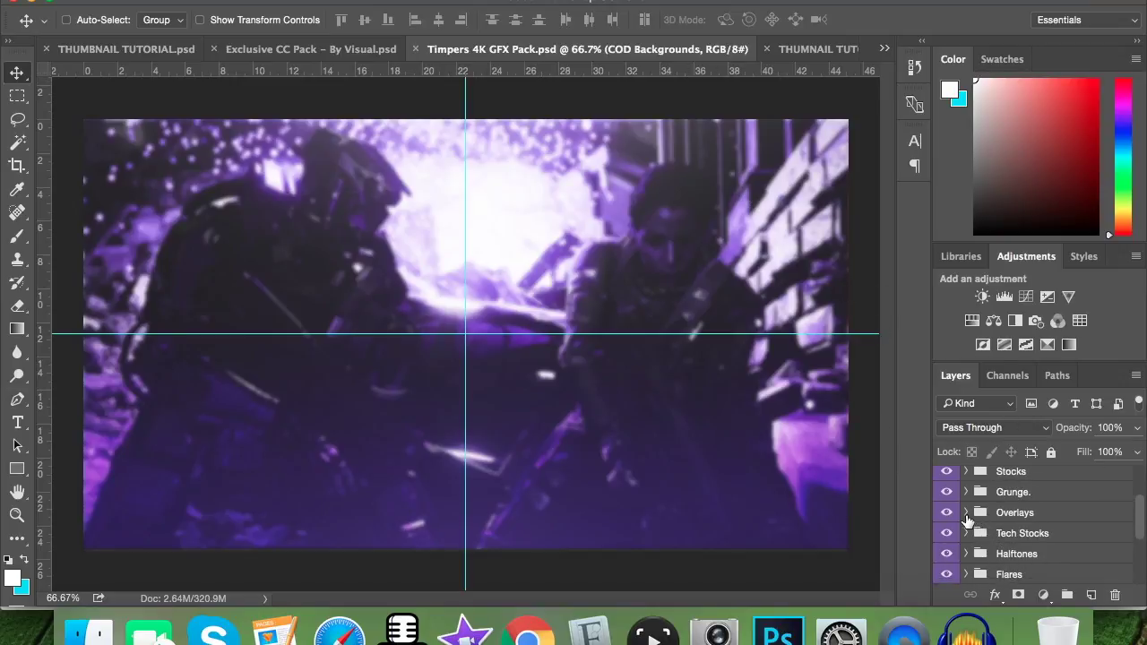
pyautogui.click(966, 471)
pyautogui.click(948, 494)
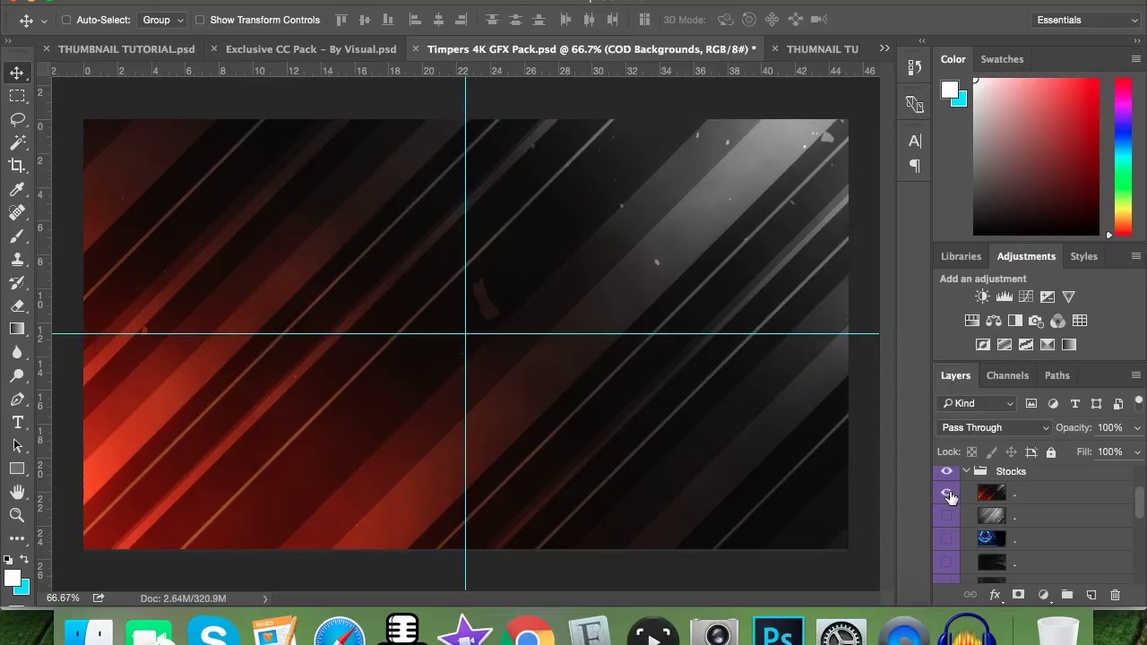
pyautogui.click(950, 495)
pyautogui.click(950, 495)
pyautogui.click(950, 495)
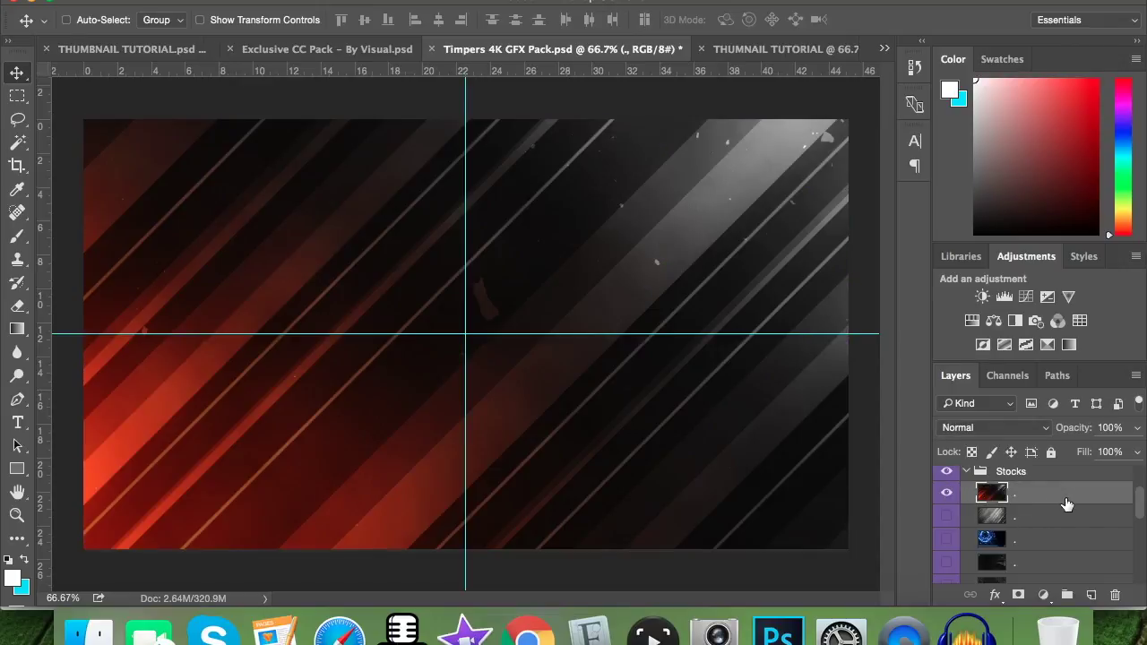
# Shift the hue of the diagonal stripe layer to +180 with Hue/Saturation
pyautogui.press('super+u')
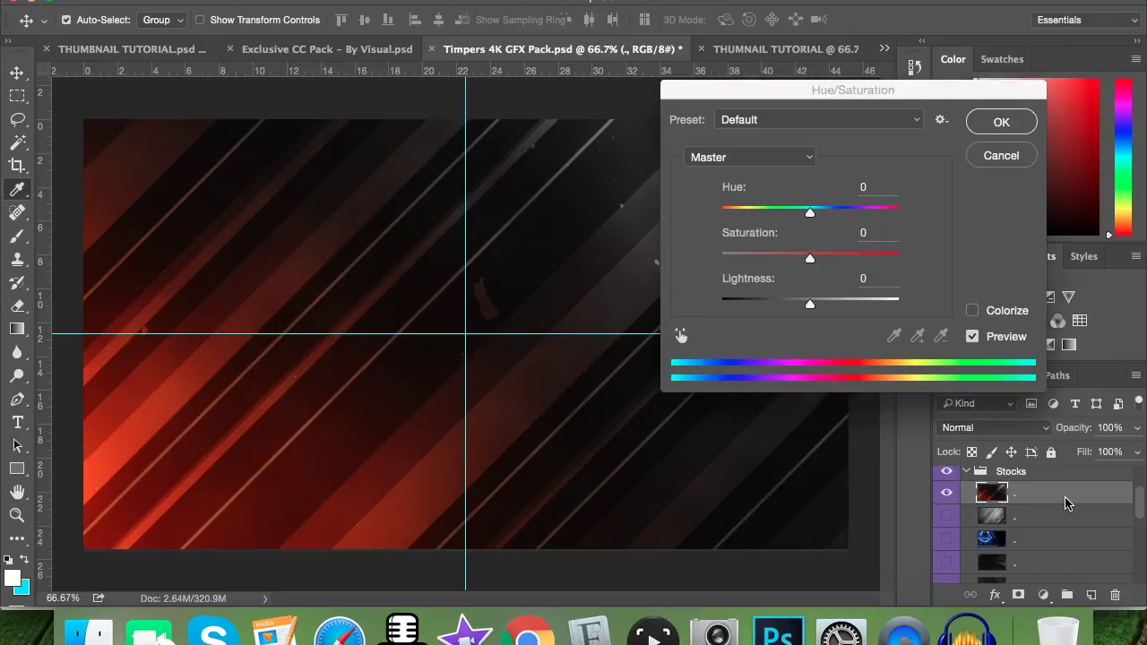
pyautogui.moveTo(807, 213); pyautogui.dragTo(1120, 310)
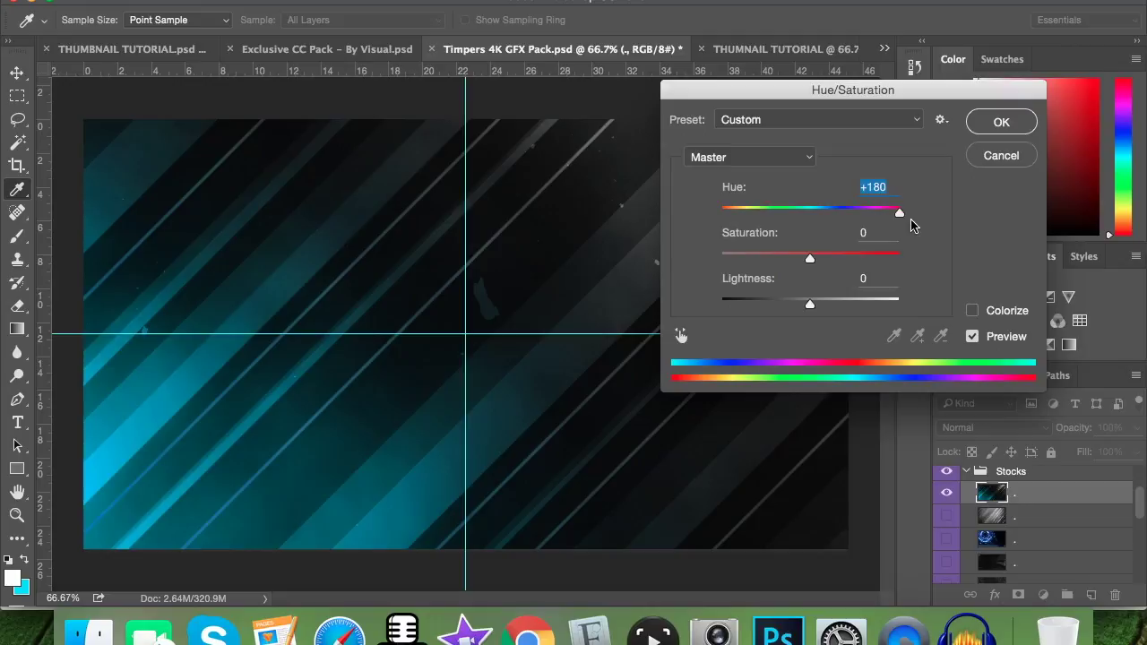
pyautogui.moveTo(901, 217); pyautogui.dragTo(924, 260)
pyautogui.click(1001, 123)
# Copy the recoloured stripe layer into the THUMNAIL TUTORIAL document above the city hd layer, covering the canvas
pyautogui.press('v')
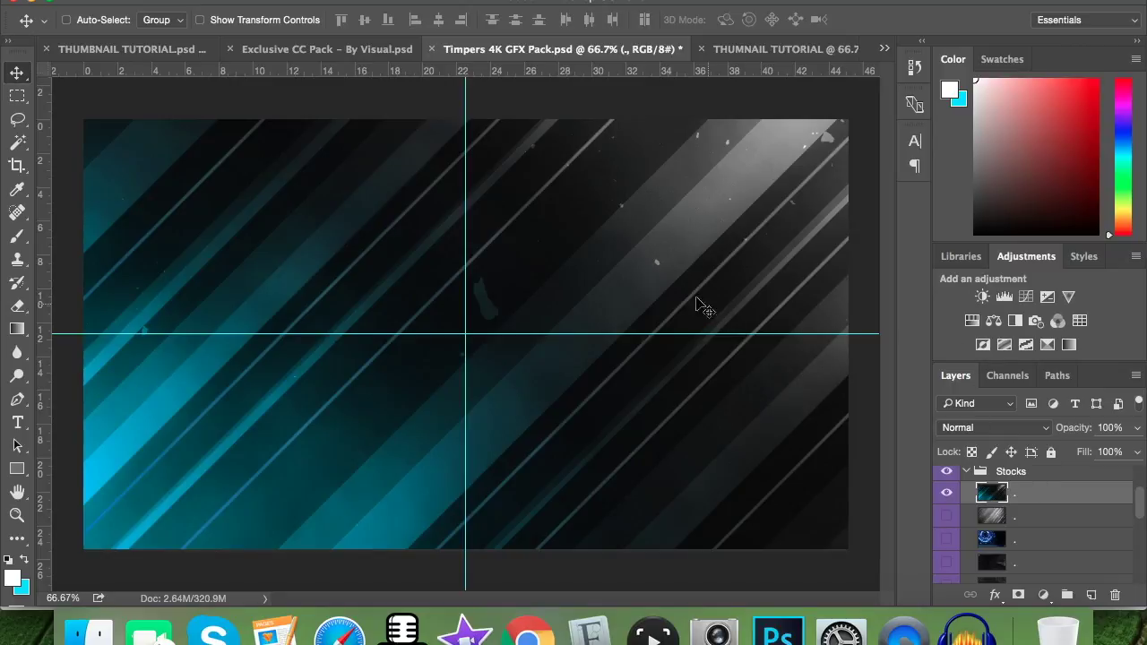
pyautogui.moveTo(589, 249); pyautogui.dragTo(741, 56)
pyautogui.moveTo(576, 246); pyautogui.dragTo(575, 239)
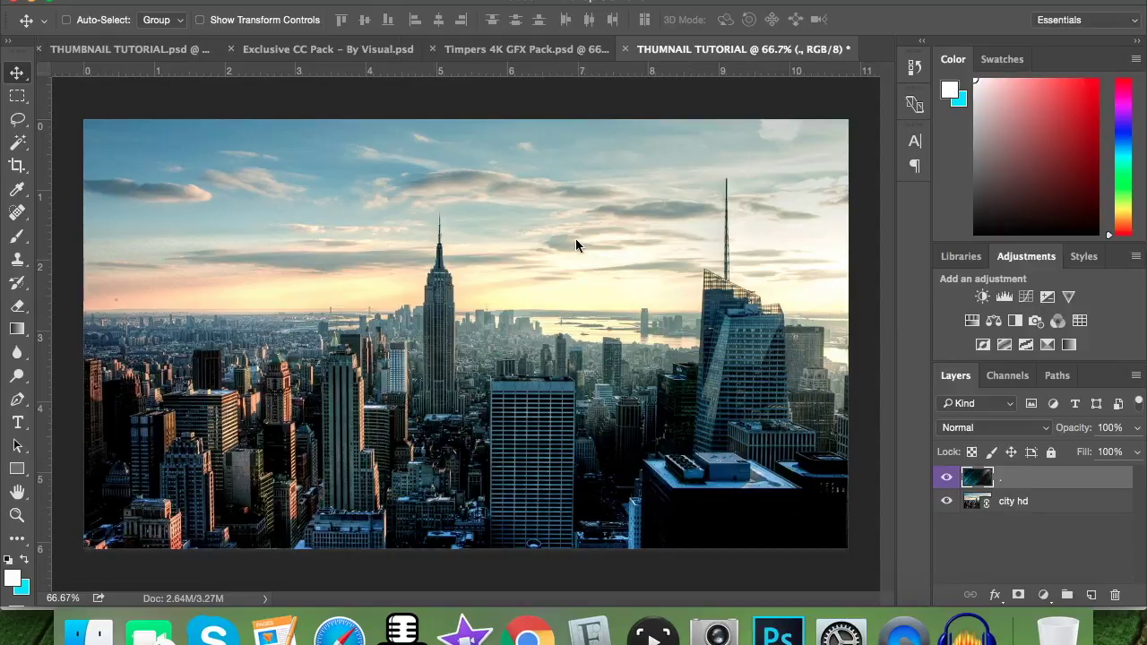
# Set the diagonal stripe layer's blend mode to Screen and its opacity to 30%
pyautogui.click(999, 427)
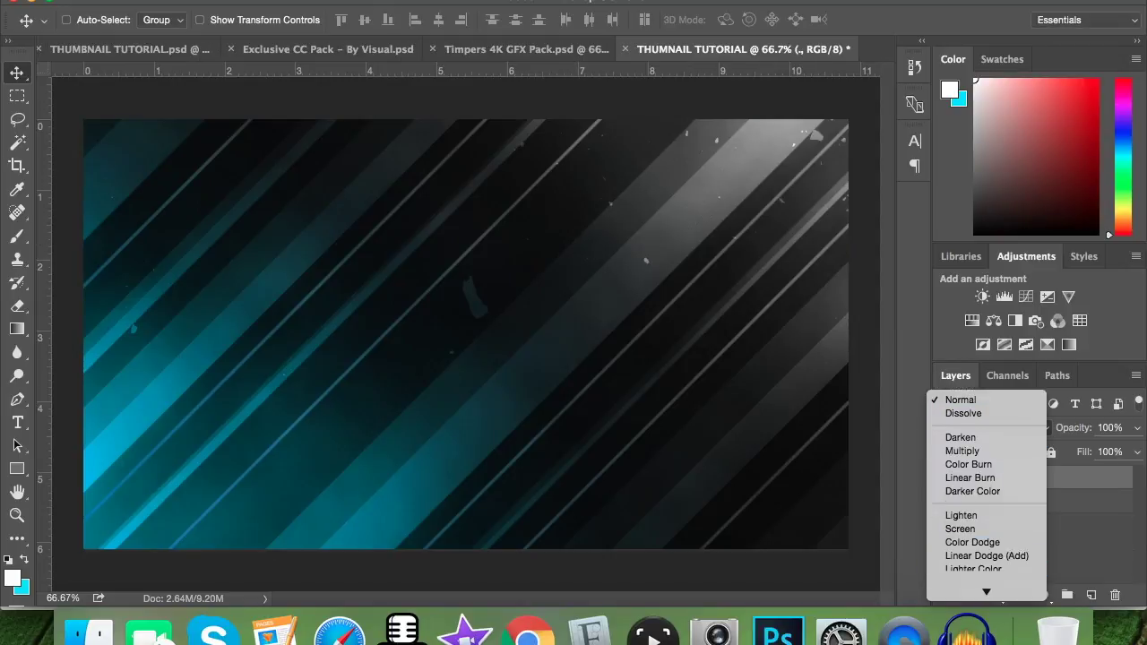
pyautogui.click(994, 410)
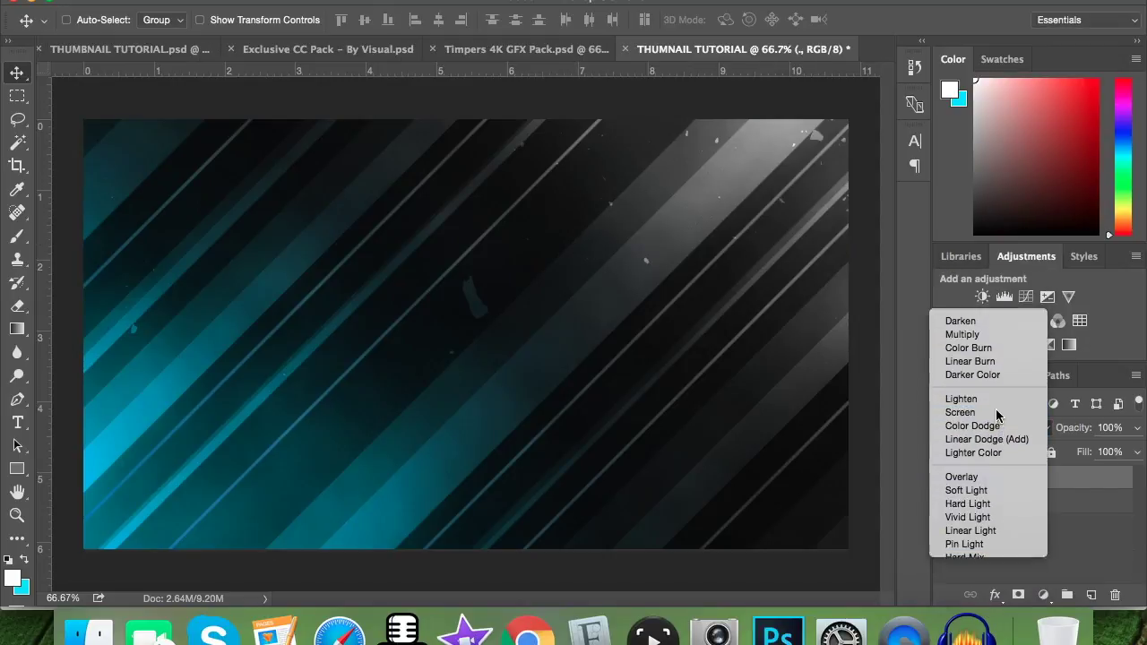
pyautogui.click(1111, 429)
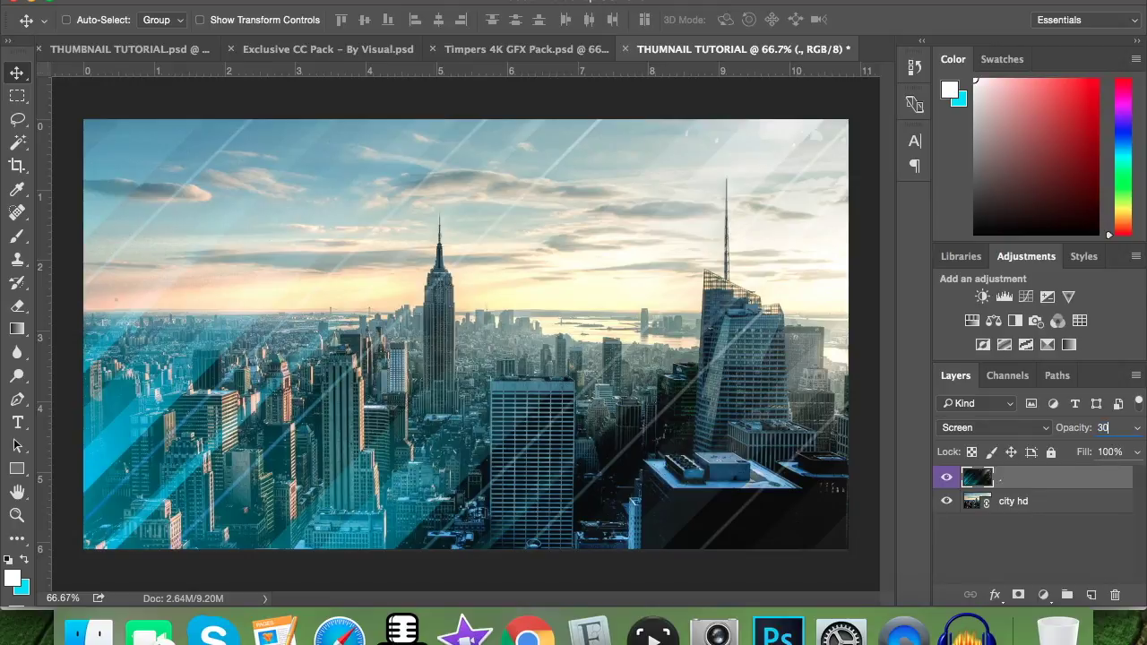
pyautogui.press('Return')
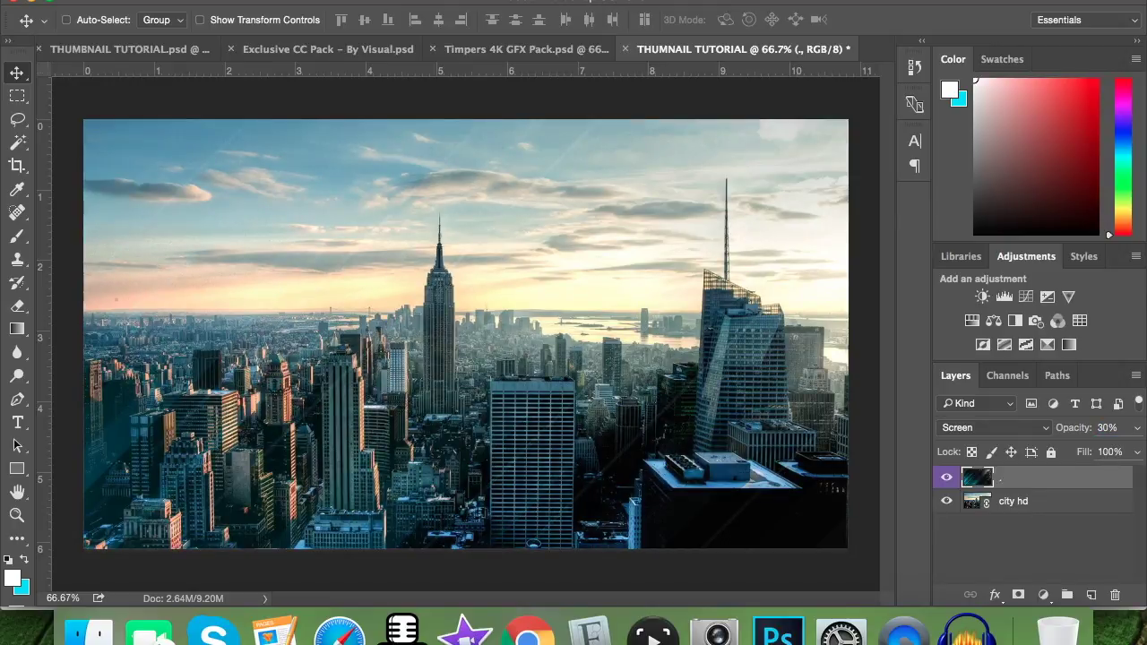
# In Timpers 4K GFX Pack.psd, hide the diagonal stripe layer and collapse the Stocks group
pyautogui.click(496, 48)
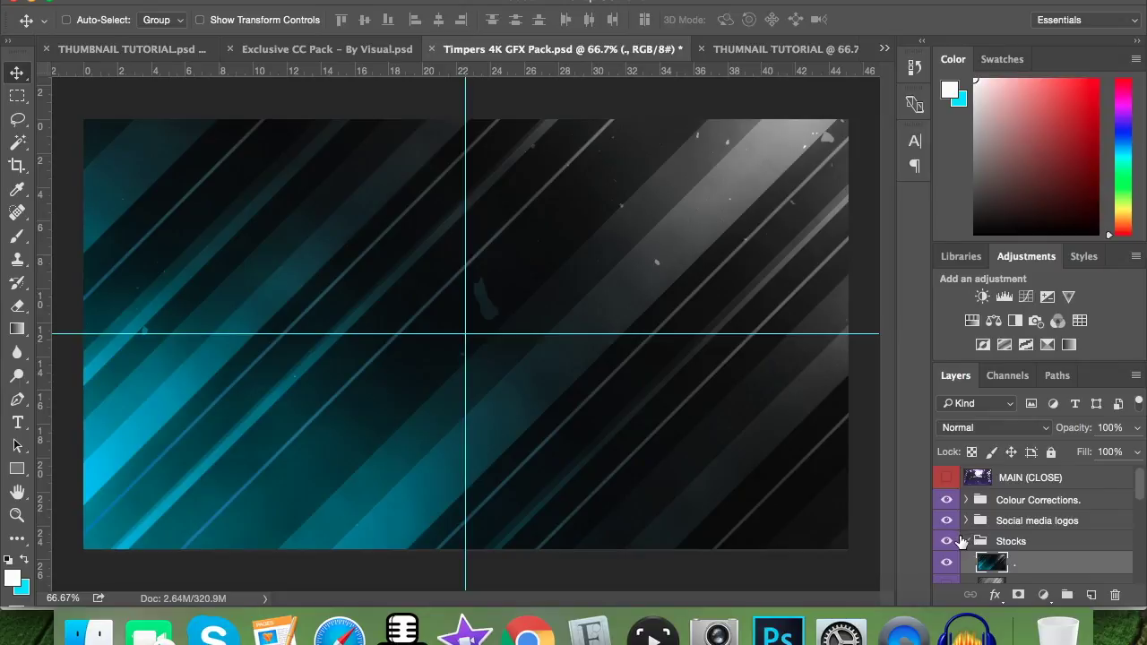
pyautogui.click(961, 541)
pyautogui.click(947, 562)
pyautogui.click(966, 541)
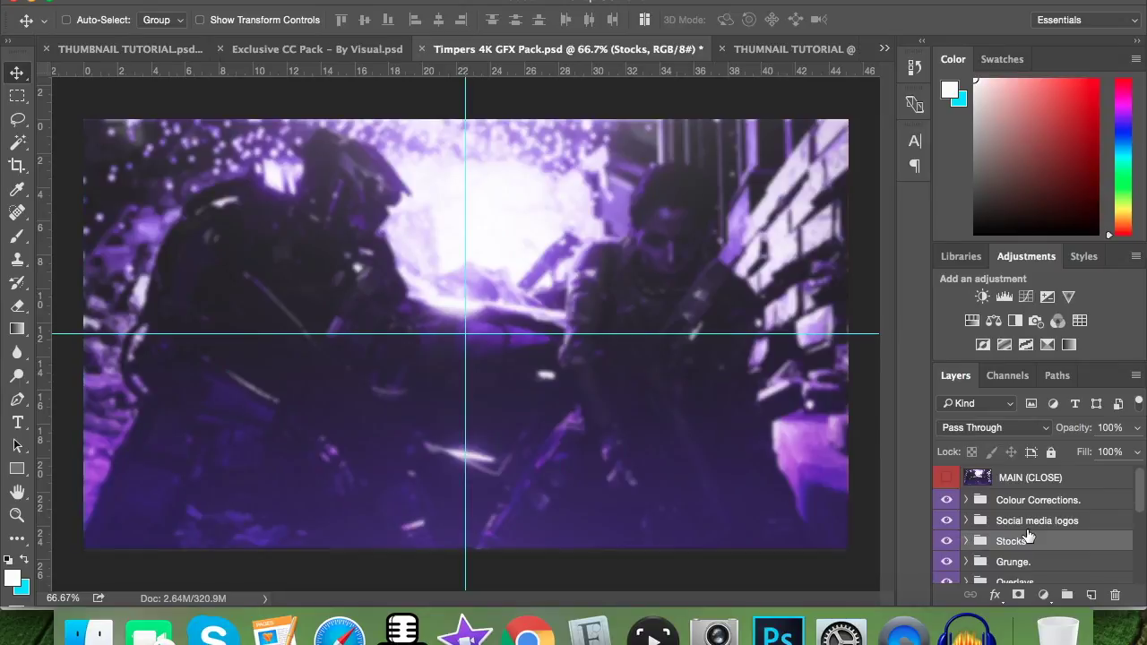
# Expand the Overlays group and select and show its Red layer
pyautogui.scroll(-2, 1029, 535)
pyautogui.click(966, 543)
pyautogui.scroll(-3, 1029, 538)
pyautogui.click(1026, 539)
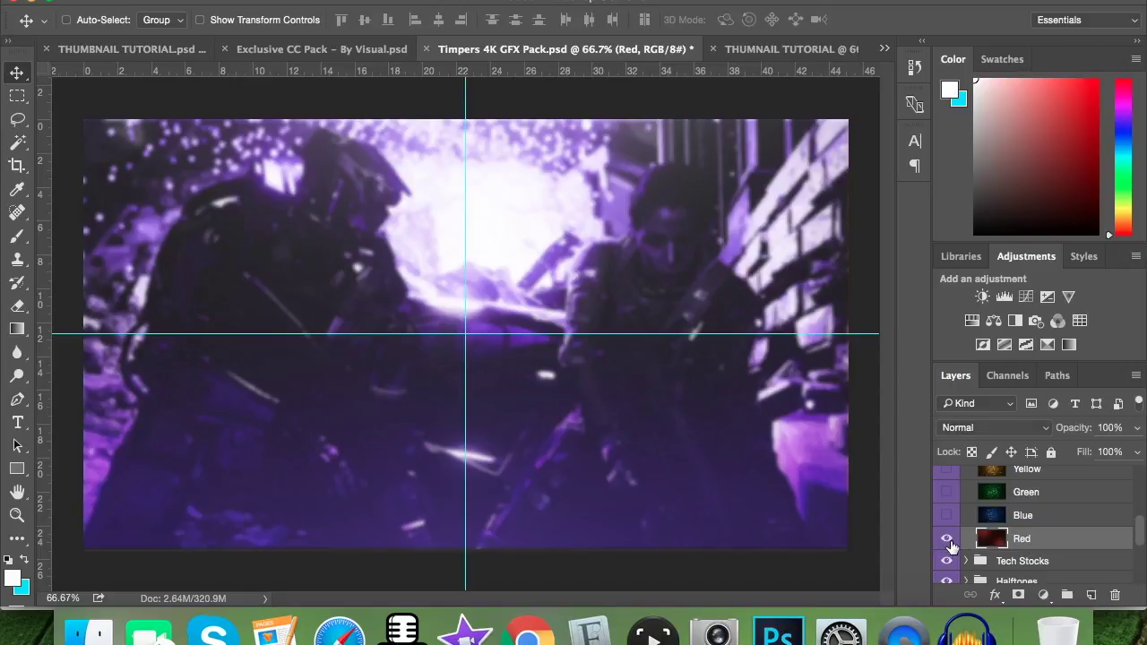
pyautogui.click(946, 539)
# Shift the hue of the Red overlay layer to about -116 with Hue/Saturation for a deep blue tint
pyautogui.press('super+u')
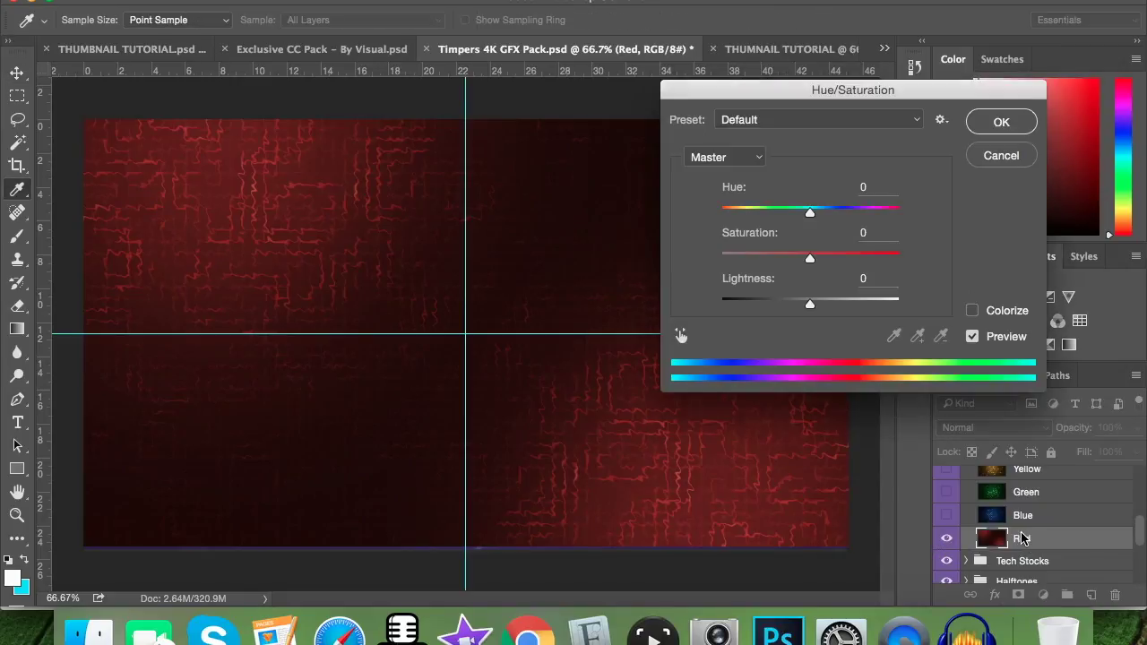
pyautogui.moveTo(809, 213); pyautogui.dragTo(745, 305)
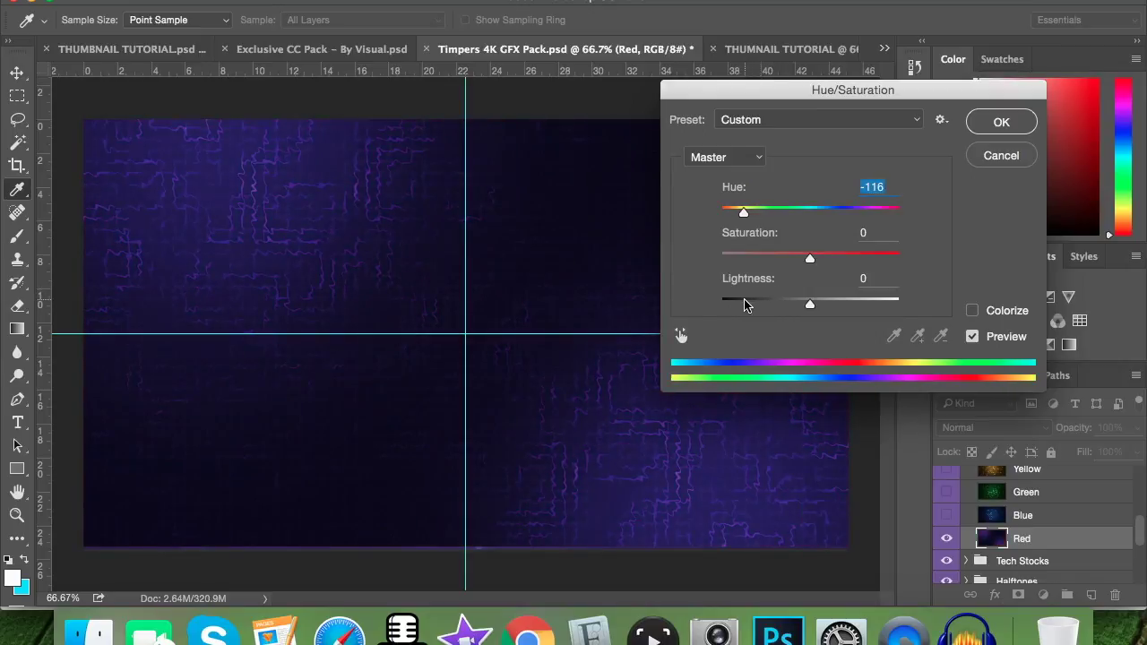
pyautogui.click(1001, 122)
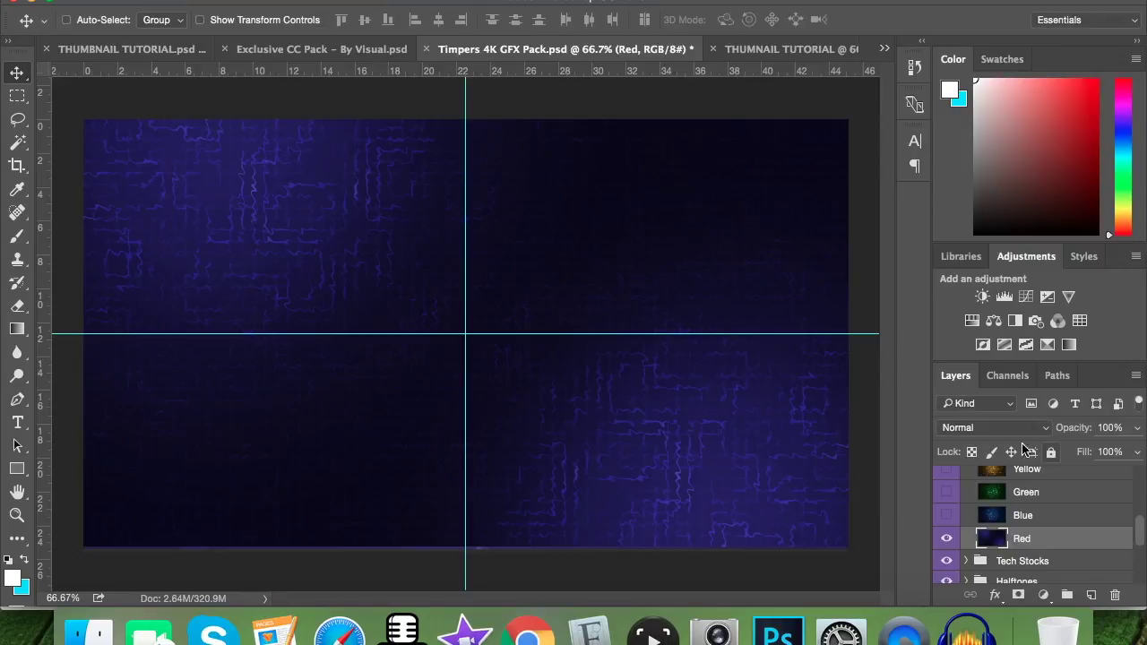
# Copy the recoloured Red layer into the THUMNAIL TUTORIAL document above the stripes and blend it as Overlay at 40% opacity
pyautogui.moveTo(554, 226)
pyautogui.mouseDown()
pyautogui.moveTo(754, 40)
pyautogui.moveTo(758, 50)
pyautogui.moveTo(562, 255)
pyautogui.moveTo(538, 224)
pyautogui.moveTo(548, 231)
pyautogui.mouseUp()
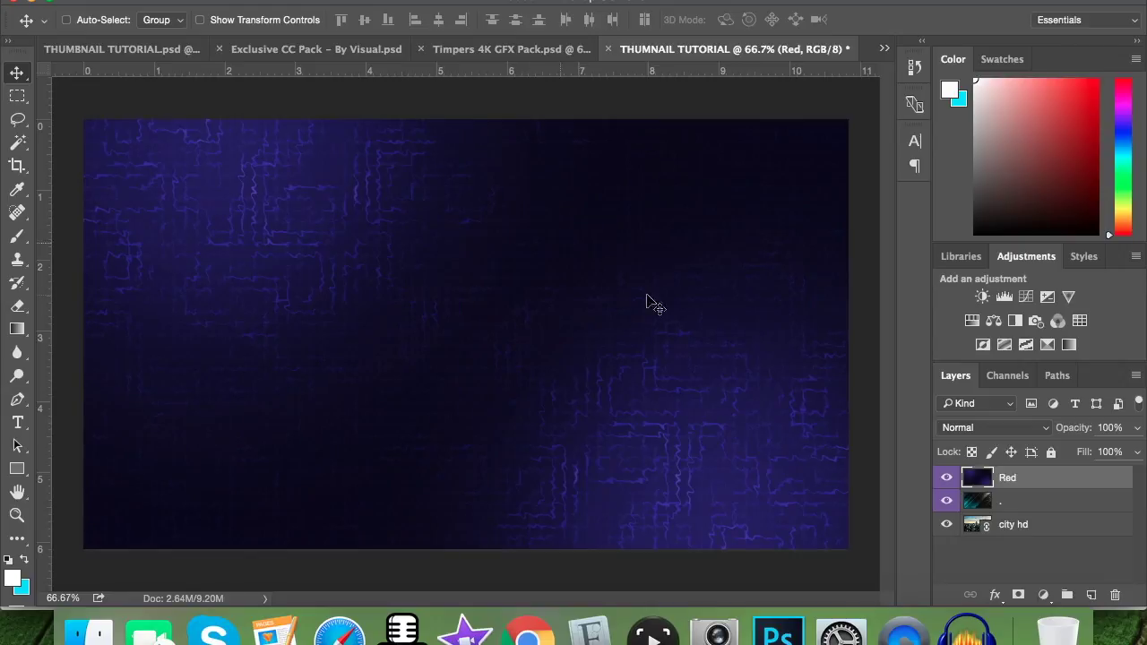
pyautogui.click(983, 429)
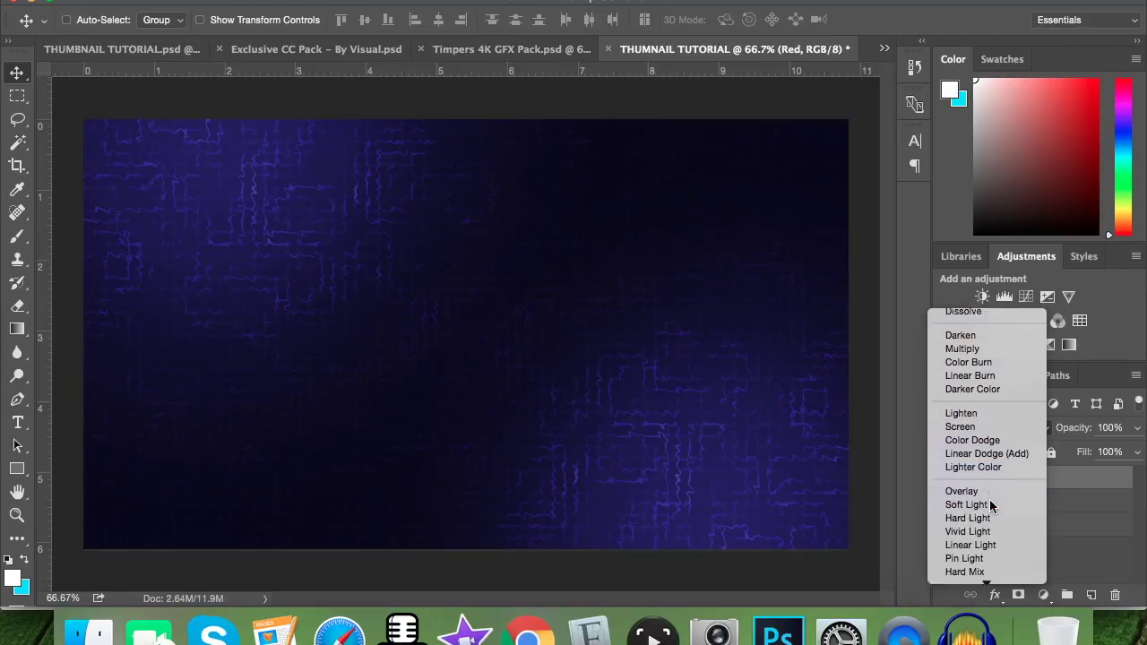
pyautogui.click(989, 492)
pyautogui.click(1119, 423)
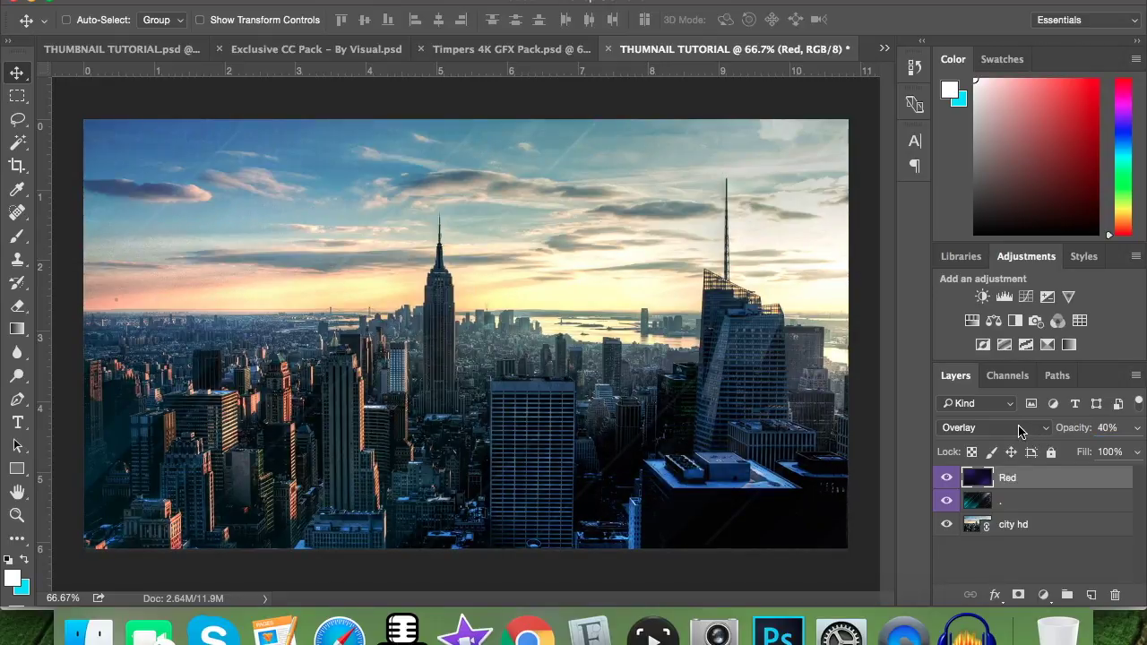
# Compare the image with and without the Red overlay layer by toggling its visibility
pyautogui.click(1018, 428)
pyautogui.click(1019, 429)
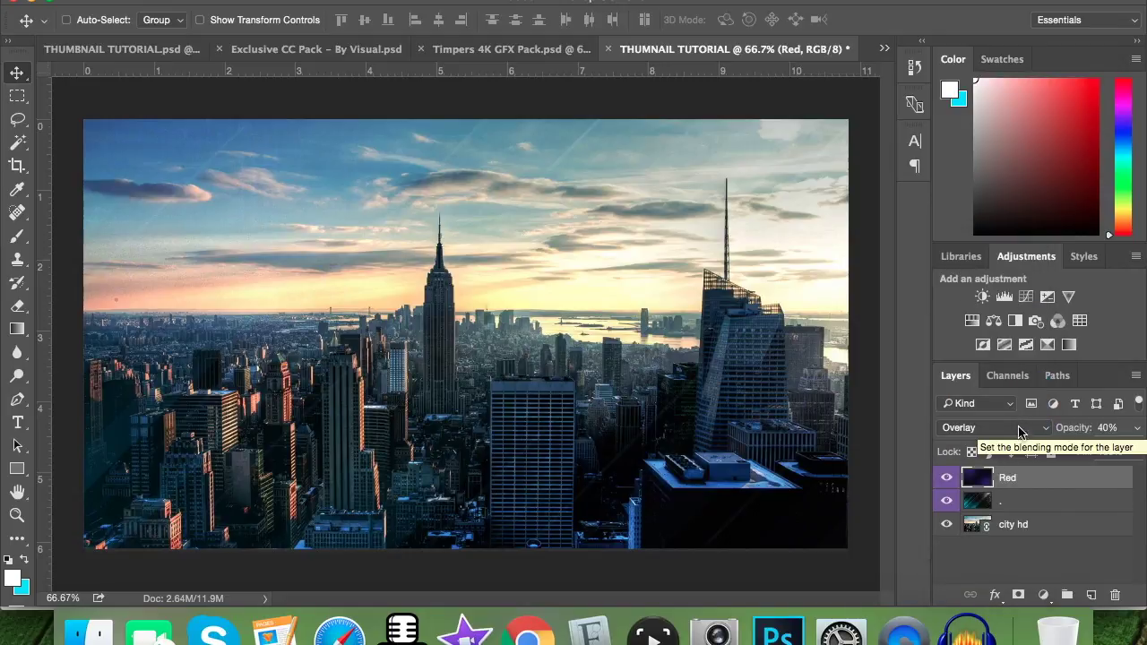
pyautogui.click(1018, 429)
pyautogui.click(1019, 428)
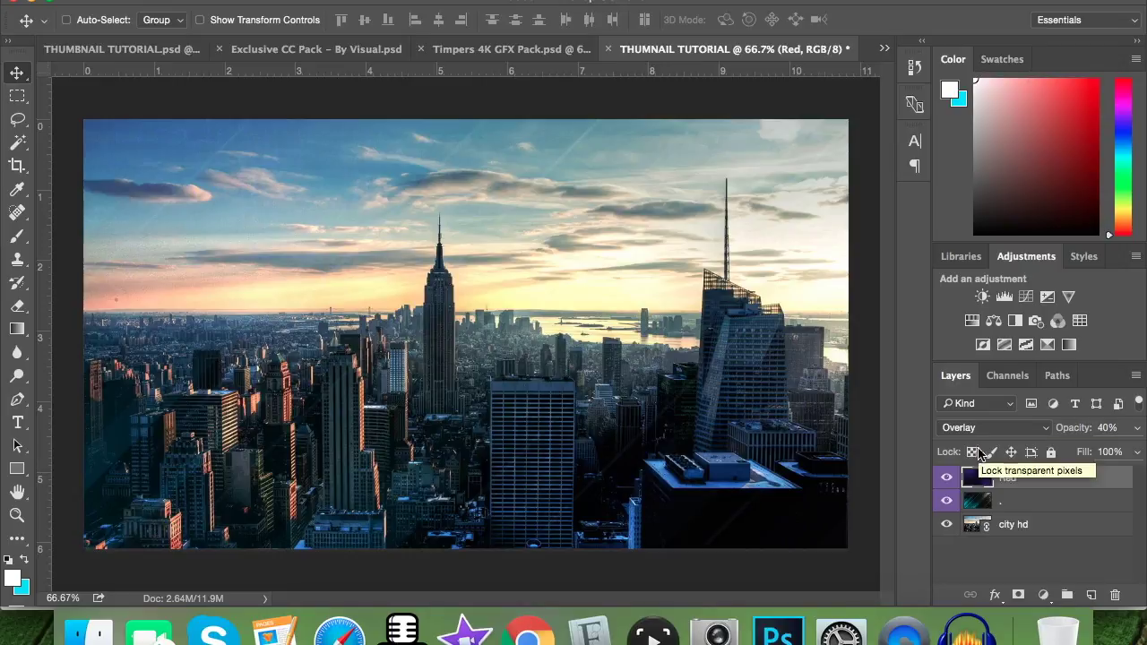
pyautogui.click(948, 478)
pyautogui.click(947, 479)
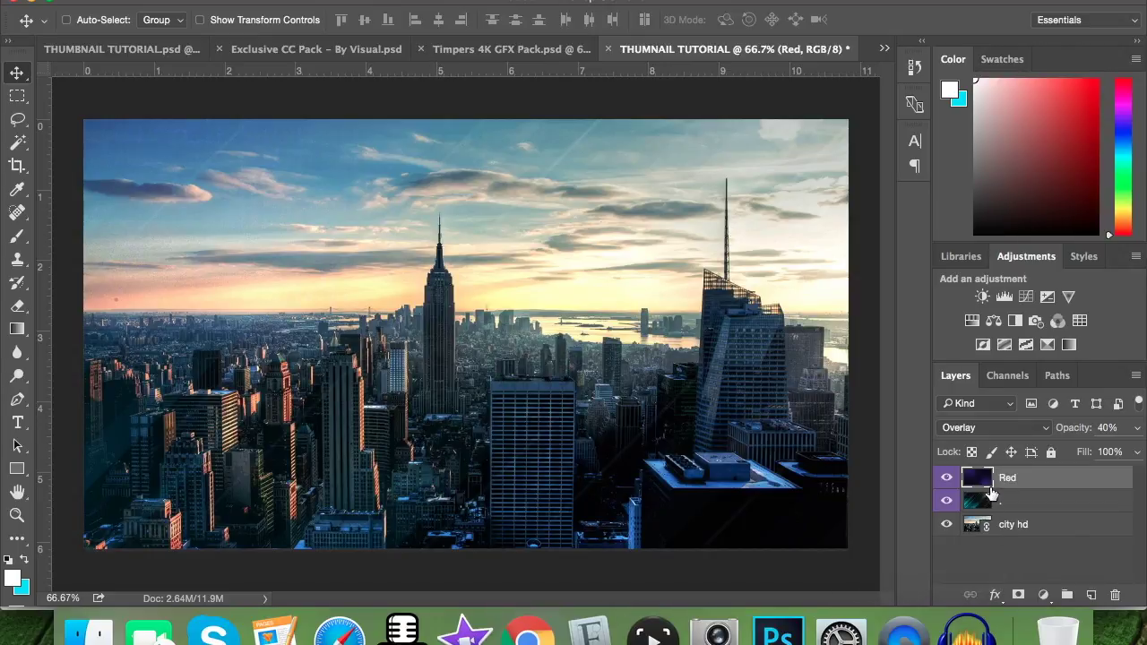
# In Timpers 4K GFX Pack.psd, show and select the B/W layer in the Overlays group
pyautogui.click(524, 51)
pyautogui.scroll(3, 986, 529)
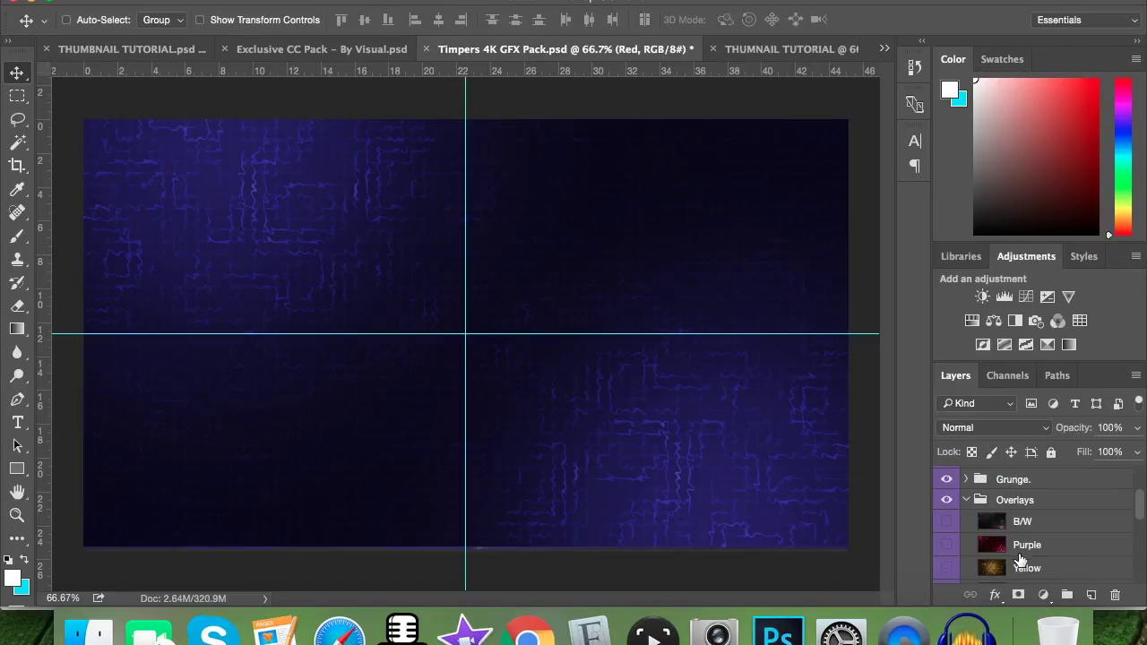
pyautogui.click(946, 521)
pyautogui.click(1008, 521)
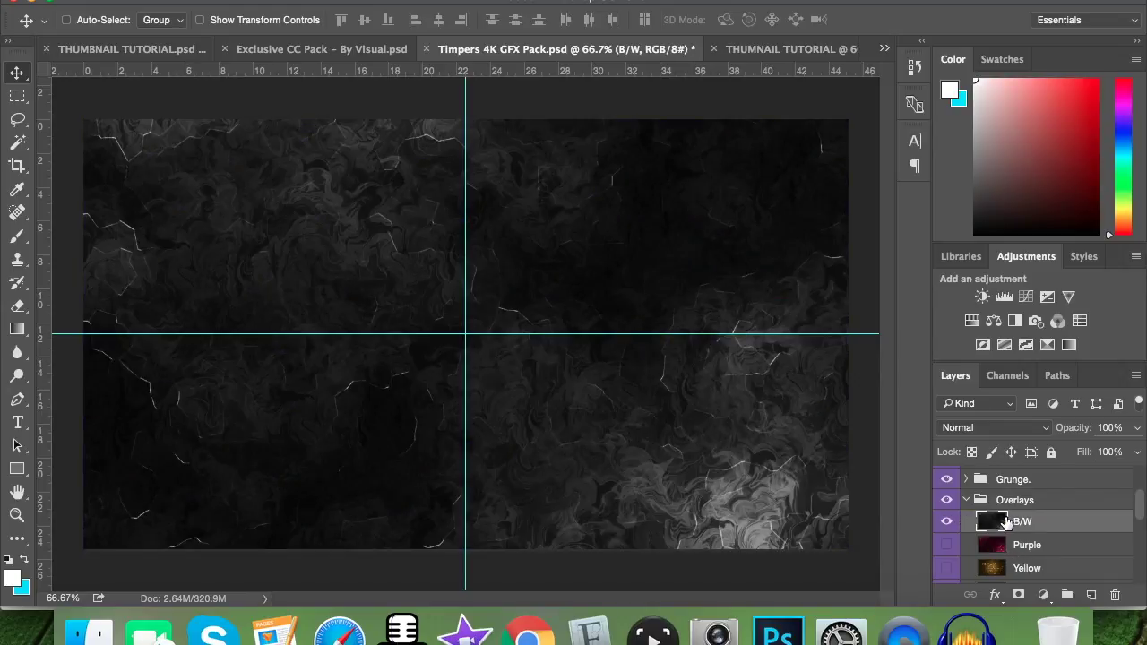
# Copy the B/W layer into the THUMNAIL TUTORIAL document above Red and set its blend mode to Color Dodge
pyautogui.moveTo(579, 205); pyautogui.dragTo(622, 247)
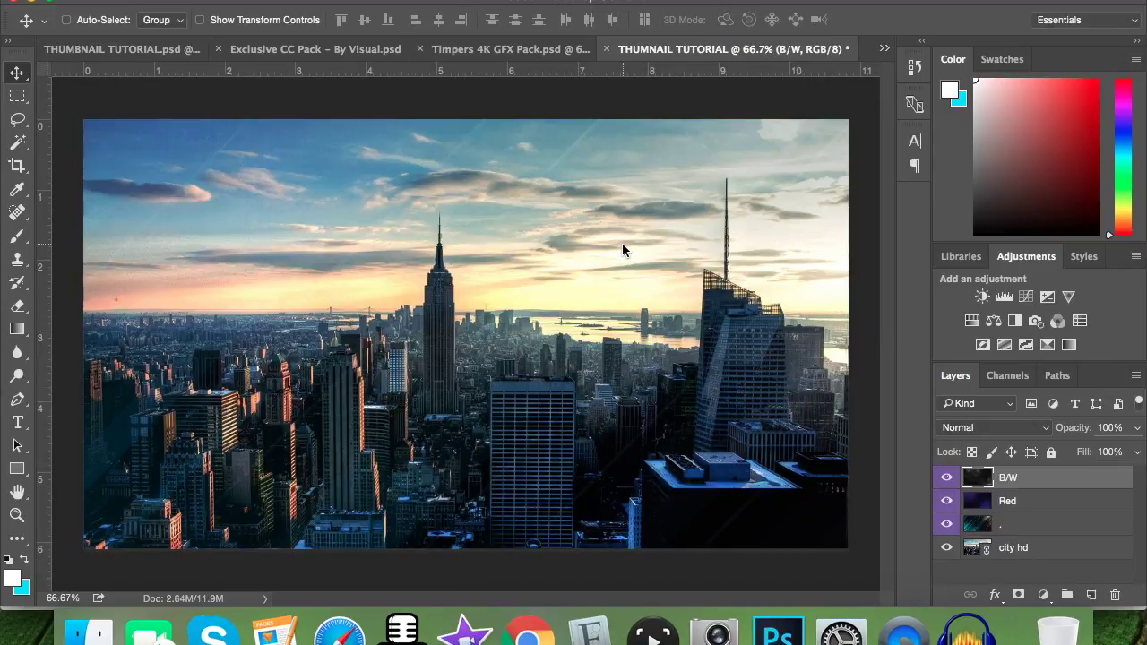
pyautogui.click(1002, 430)
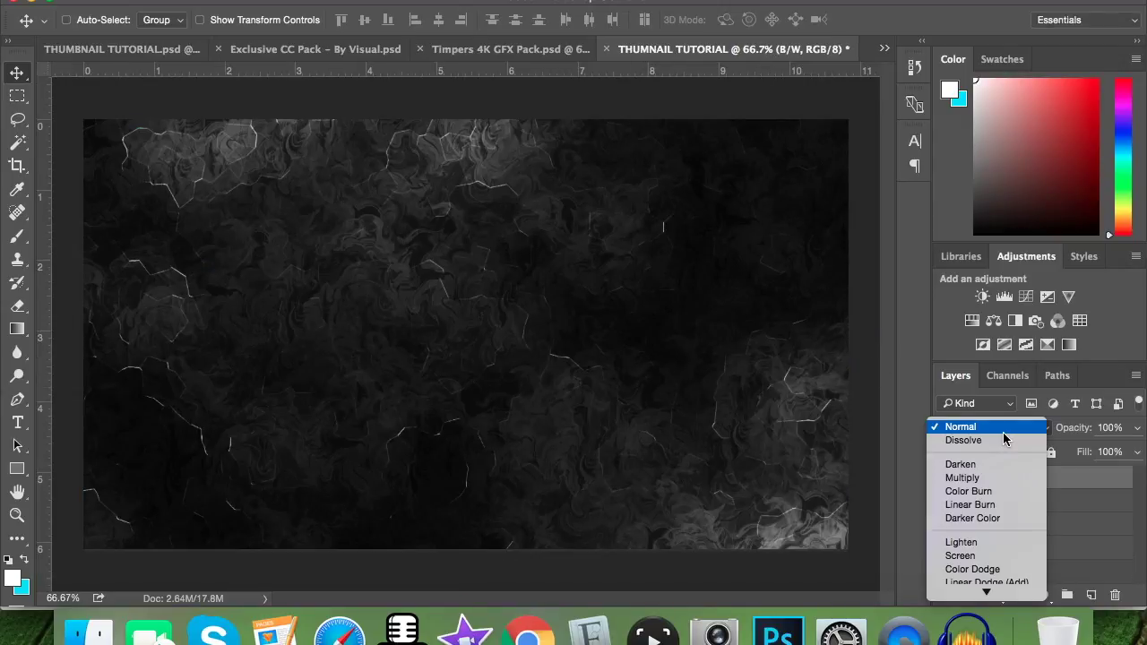
pyautogui.click(1004, 489)
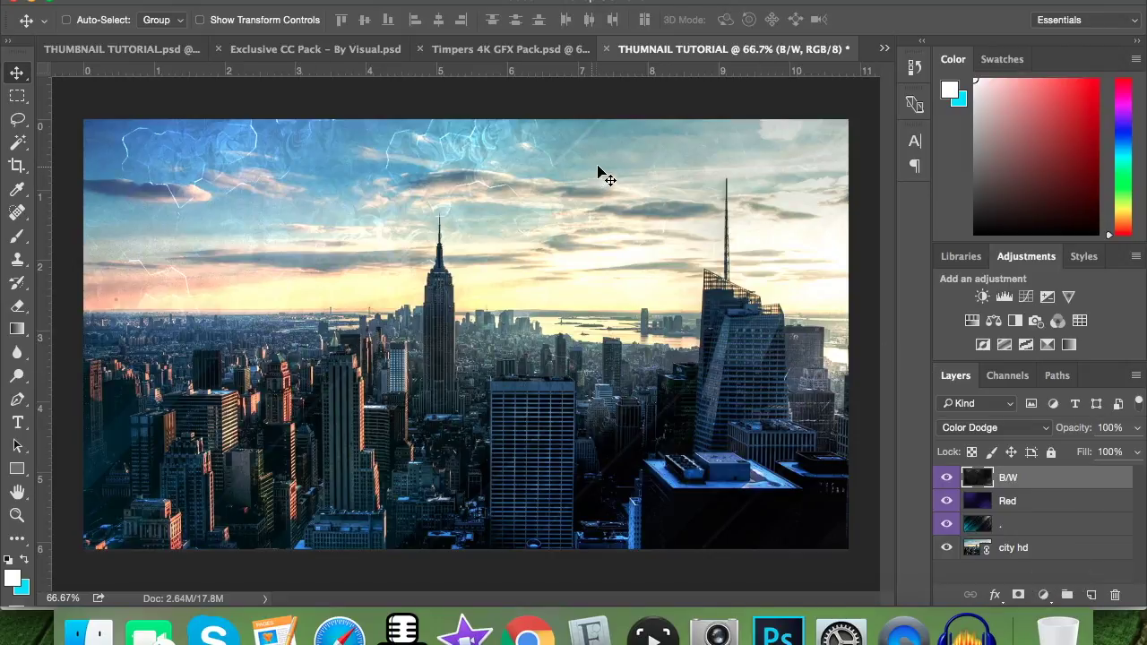
# Check the finished design in THUMBNAIL TUTORIAL.psd for reference and return to the THUMNAIL TUTORIAL document
pyautogui.click(154, 0)
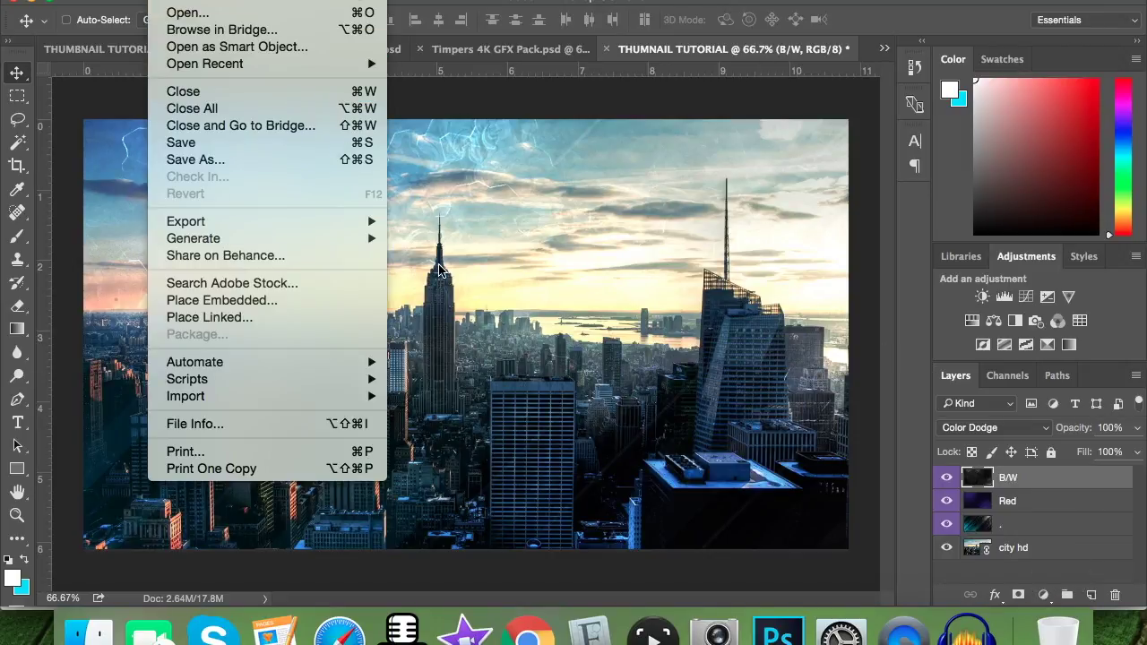
pyautogui.click(77, 36)
pyautogui.click(108, 48)
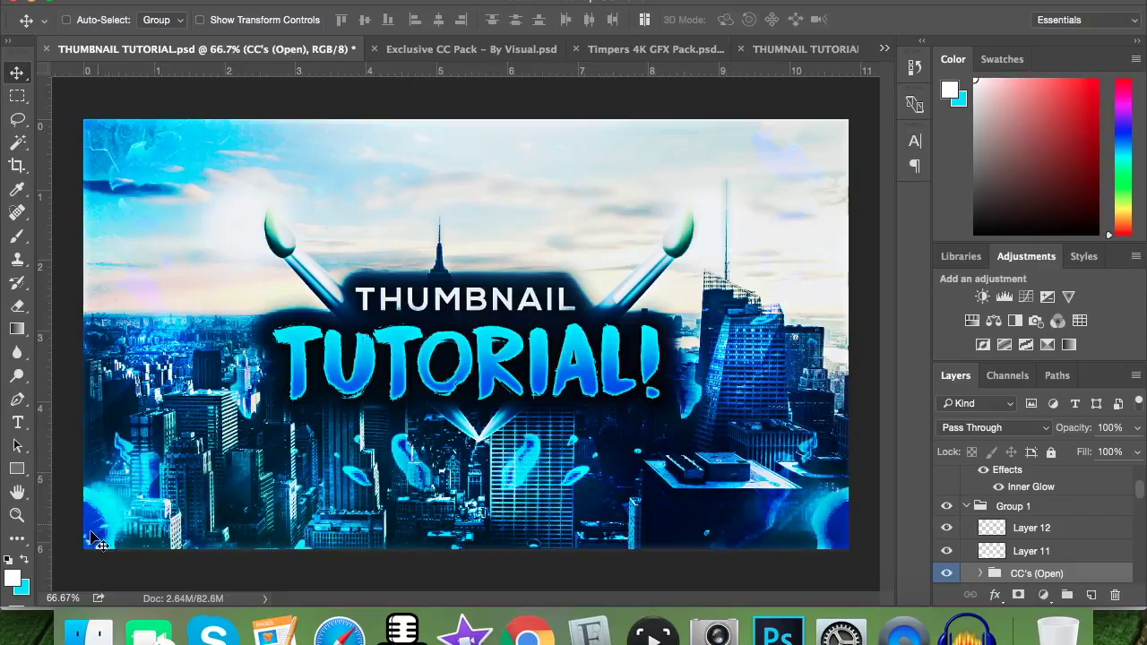
pyautogui.click(805, 48)
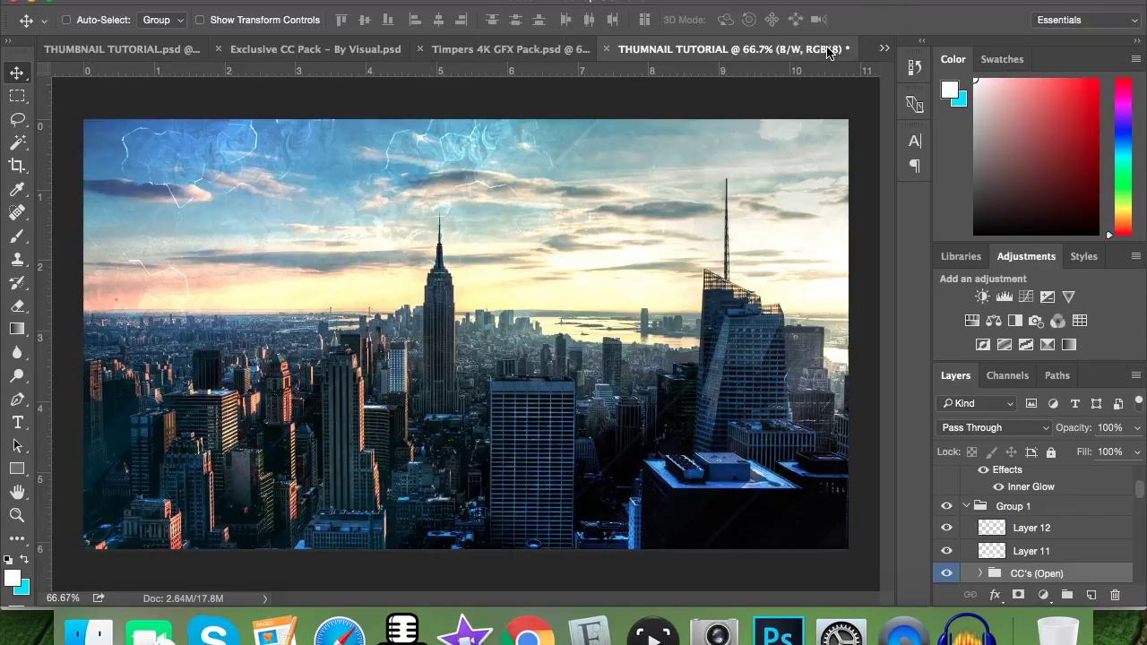
# Place FLAMES.png from the GTX STUFF folder as a linked image across the whole canvas and commit it
pyautogui.click(166, 2)
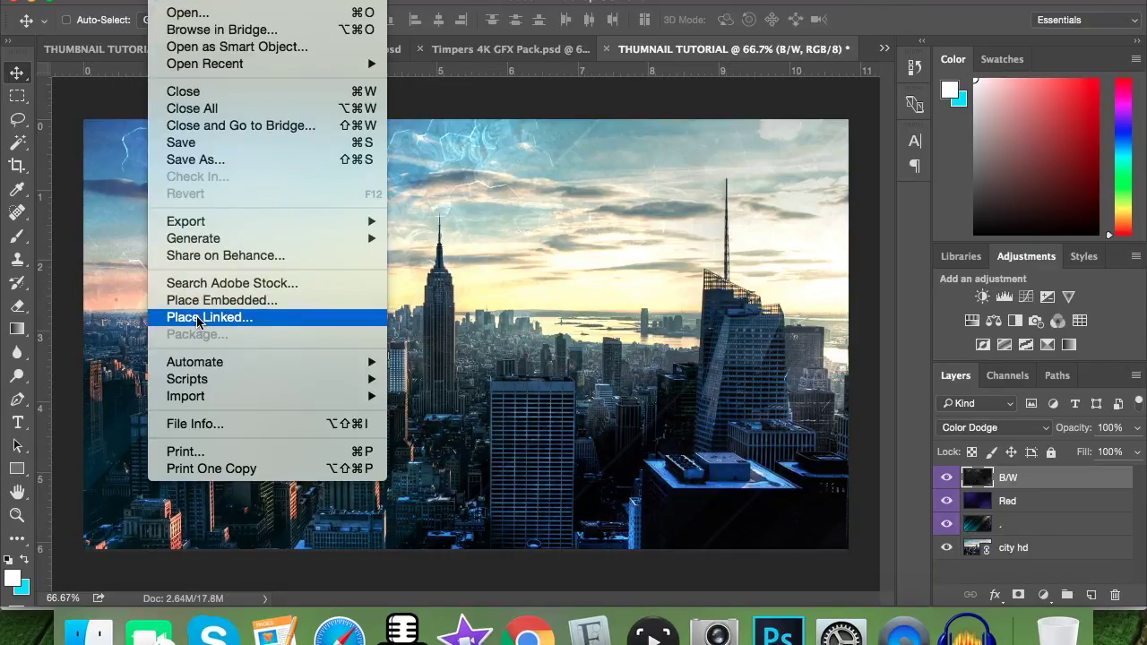
pyautogui.click(198, 320)
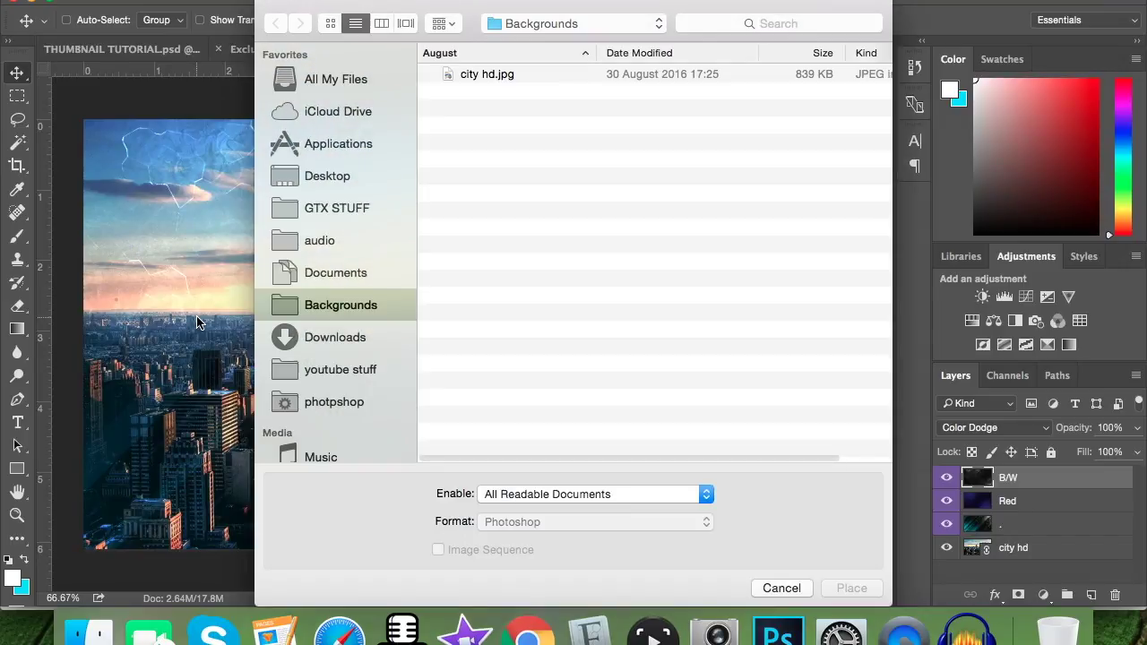
pyautogui.click(358, 199)
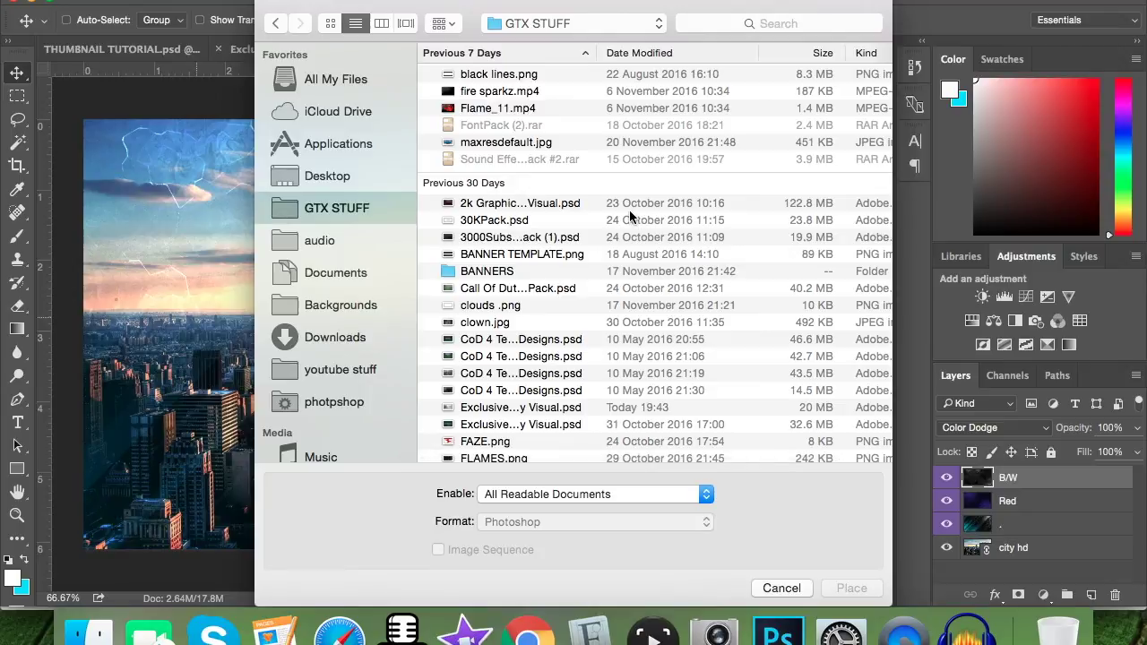
pyautogui.scroll(-10, 629, 215)
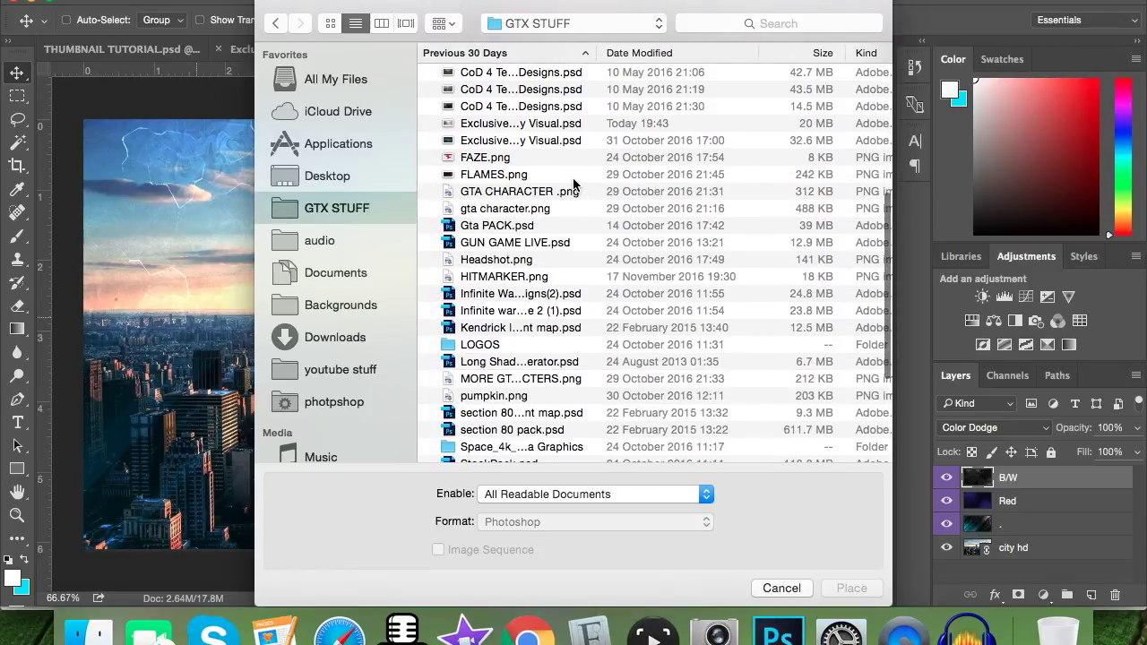
pyautogui.click(574, 178)
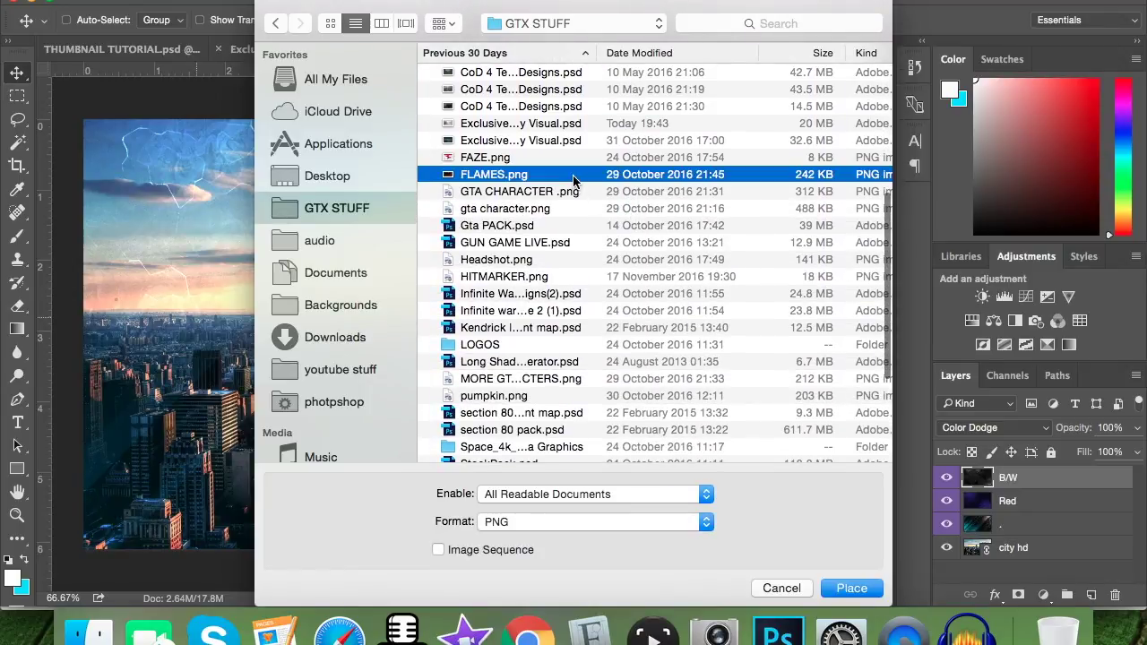
pyautogui.click(843, 591)
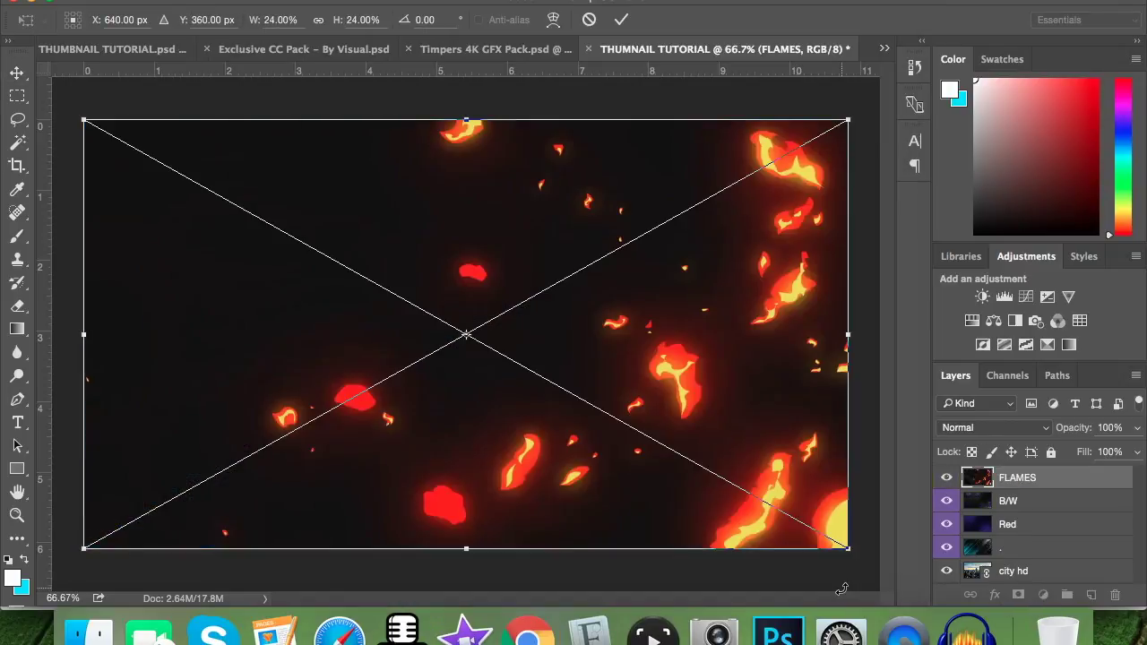
pyautogui.click(621, 19)
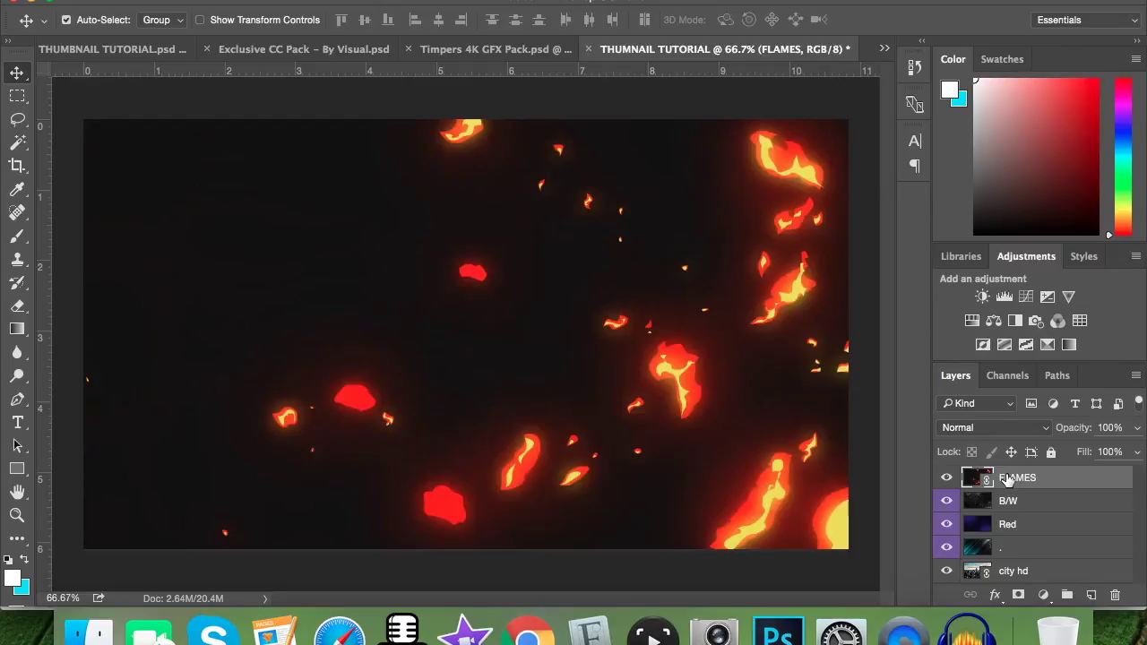
# Shift the hue of the FLAMES layer to +180 with Hue/Saturation
pyautogui.press('super+u')
pyautogui.moveTo(530, 242); pyautogui.dragTo(717, 248)
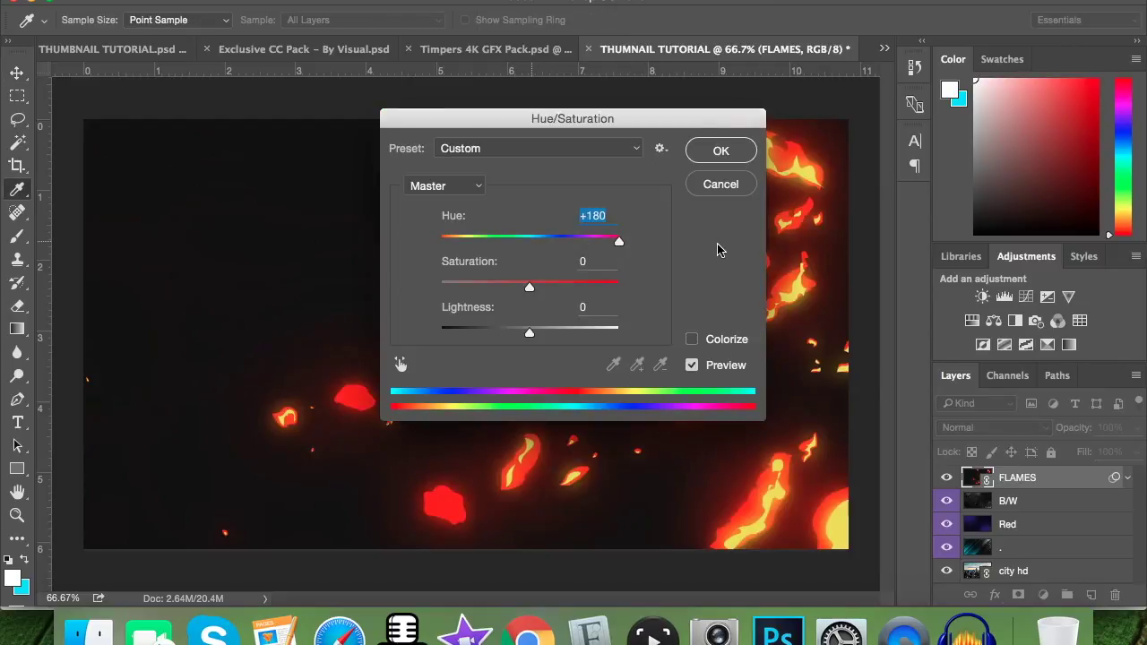
pyautogui.click(735, 154)
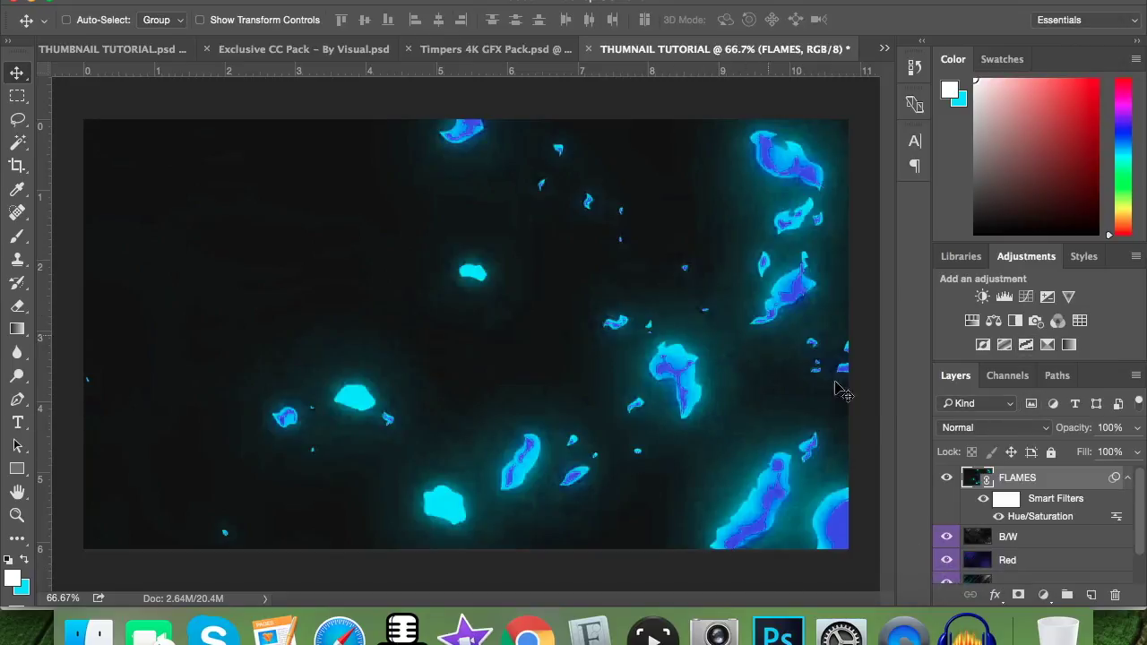
# Set the FLAMES layer's blend mode to Lighten and rasterize the layer
pyautogui.click(1001, 428)
pyautogui.scroll(-2, 1003, 475)
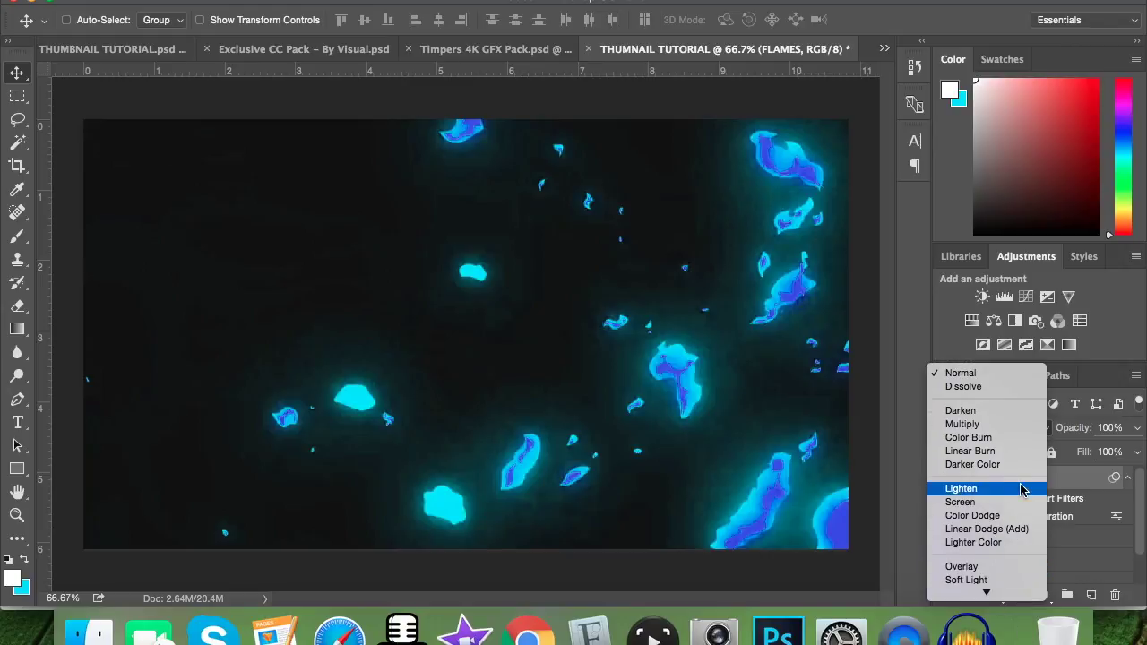
pyautogui.scroll(-2, 1015, 488)
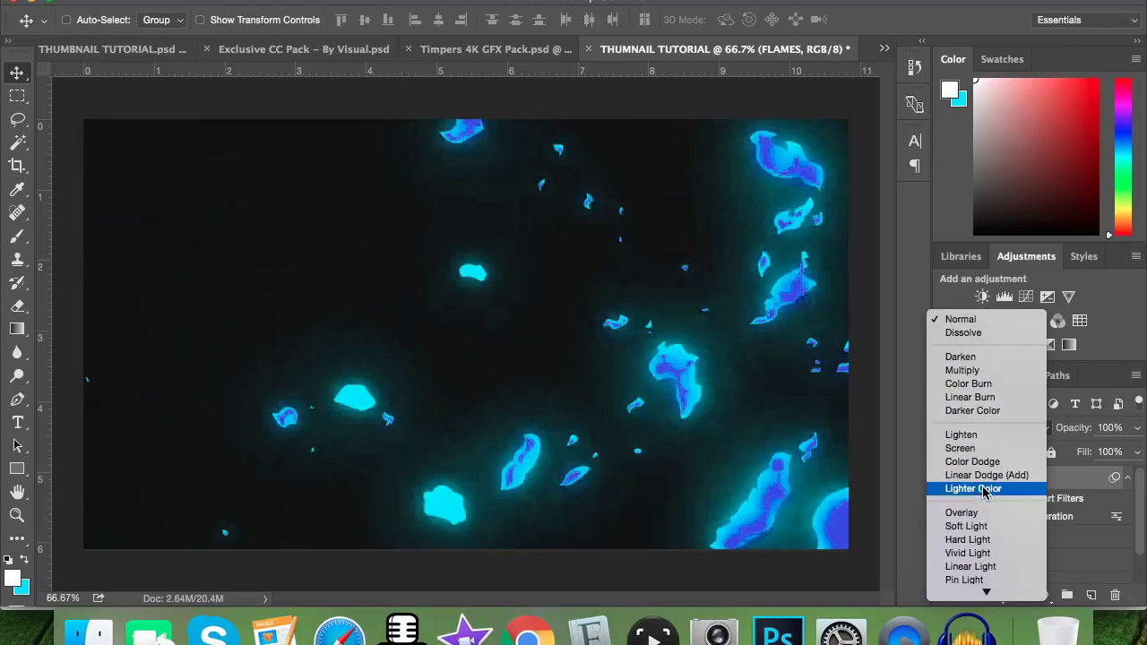
pyautogui.click(991, 437)
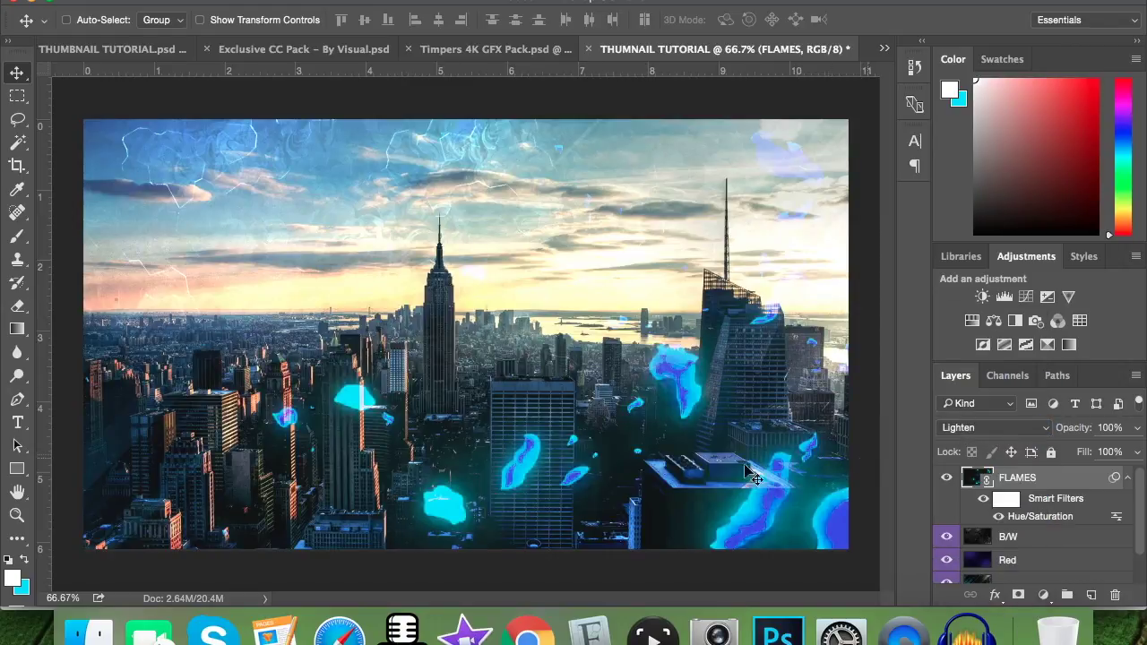
pyautogui.rightClick(1066, 491)
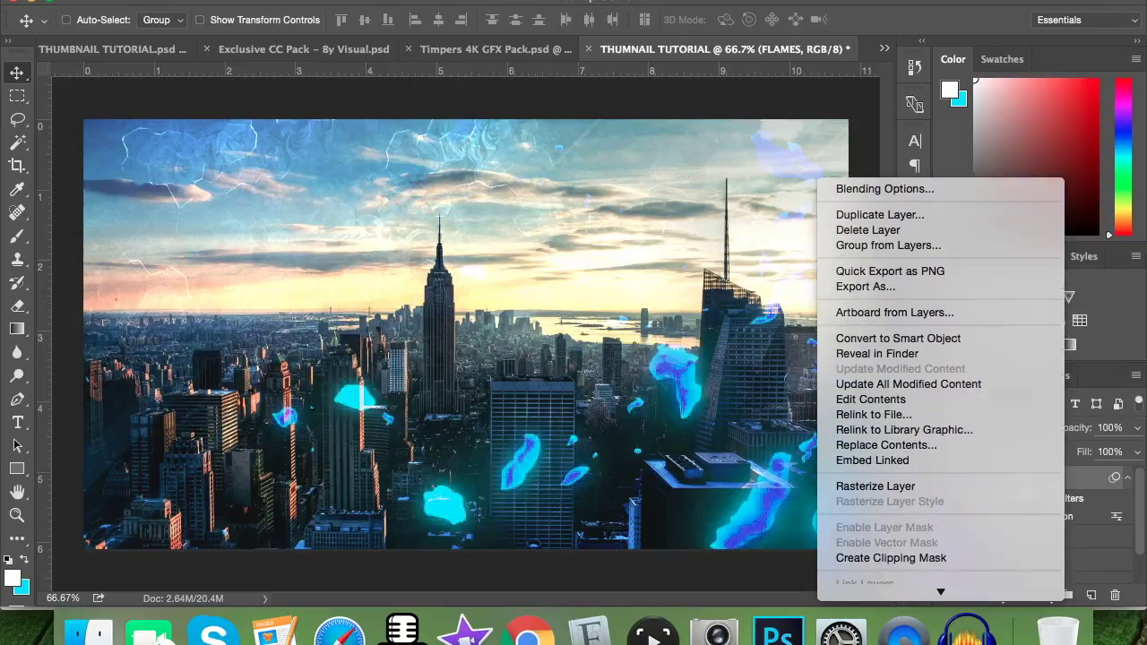
pyautogui.click(961, 427)
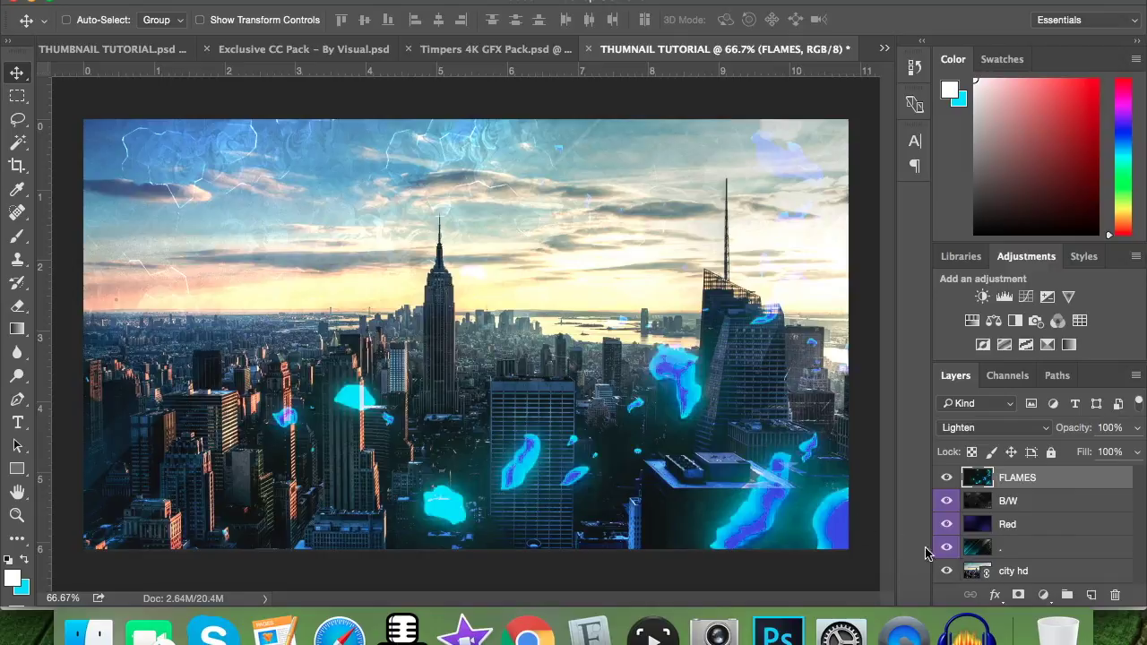
# Erase the flames over the left-hand buildings of the city on the FLAMES layer with a 200 px eraser
pyautogui.click(17, 305)
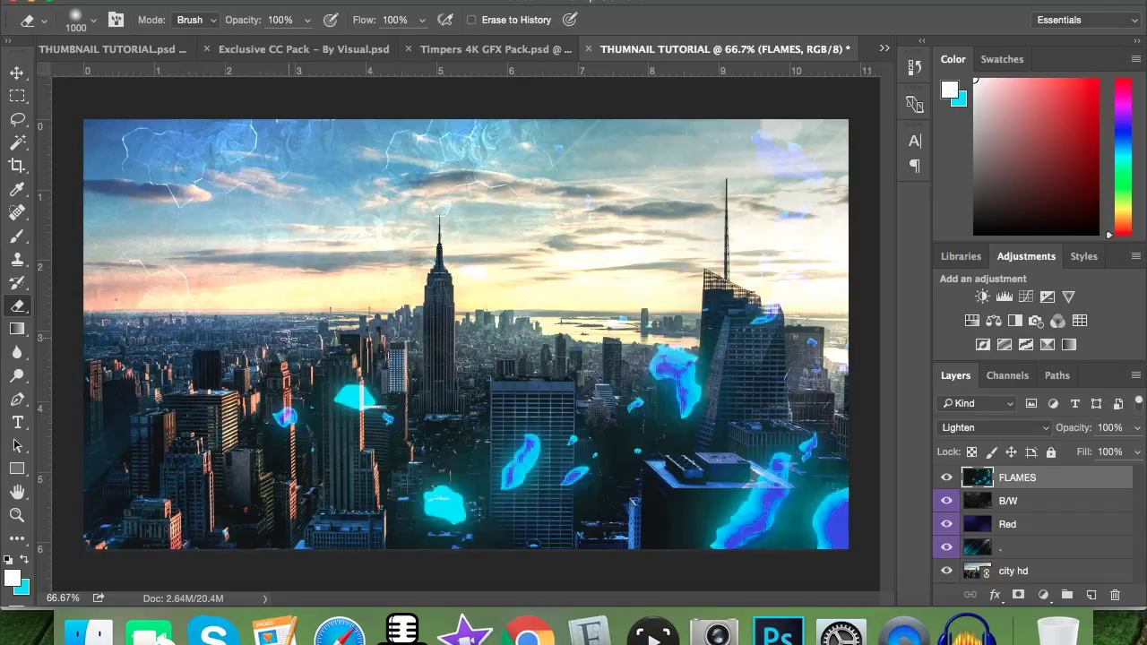
pyautogui.click(93, 19)
pyautogui.doubleClick(185, 51)
pyautogui.write('200')
pyautogui.press('Return')
pyautogui.moveTo(332, 436)
pyautogui.mouseDown()
pyautogui.moveTo(392, 515)
pyautogui.moveTo(440, 515)
pyautogui.mouseUp()
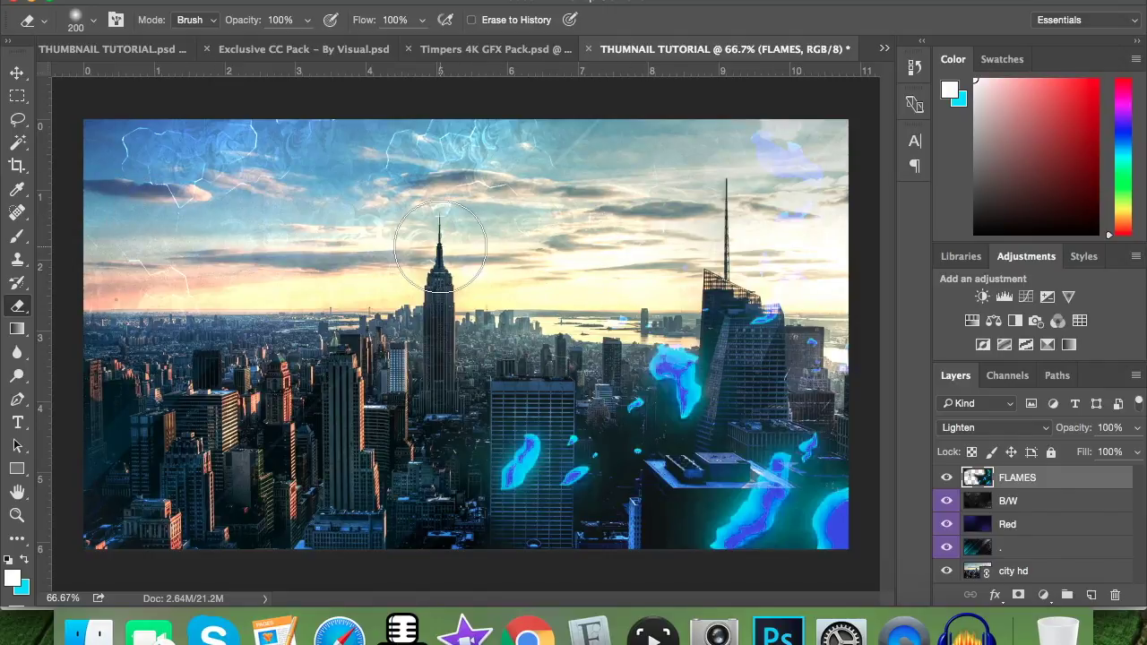
# Duplicate the FLAMES layer and flip the copy horizontally so the flames mirror onto the other side of the city
pyautogui.press('super+j')
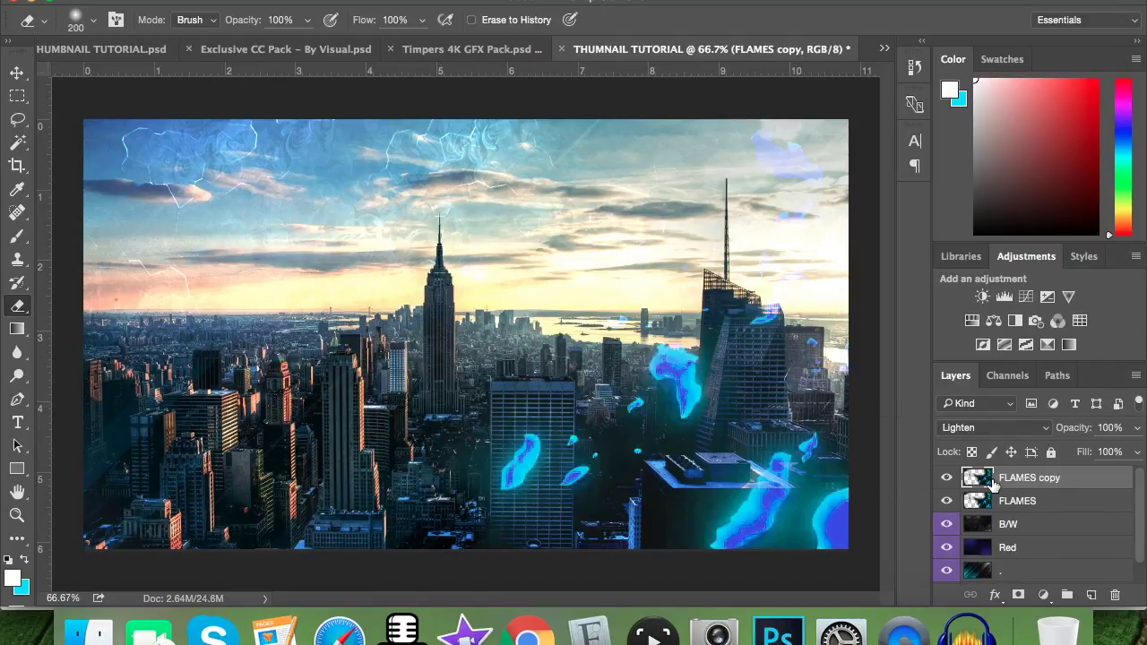
pyautogui.press('super+t')
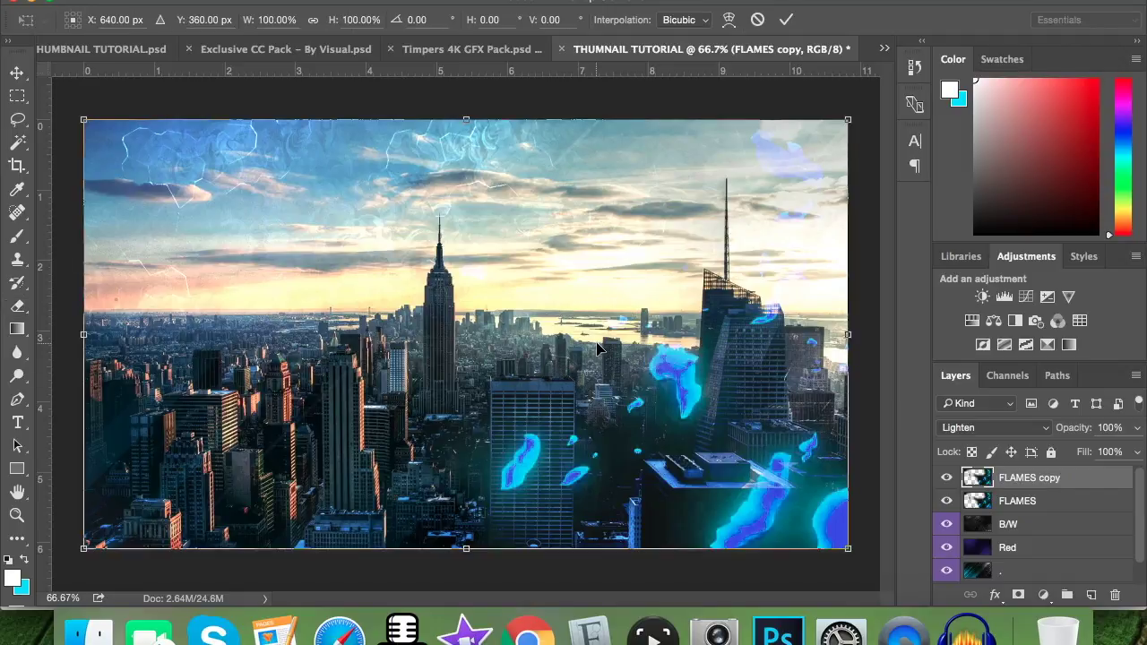
pyautogui.rightClick(466, 276)
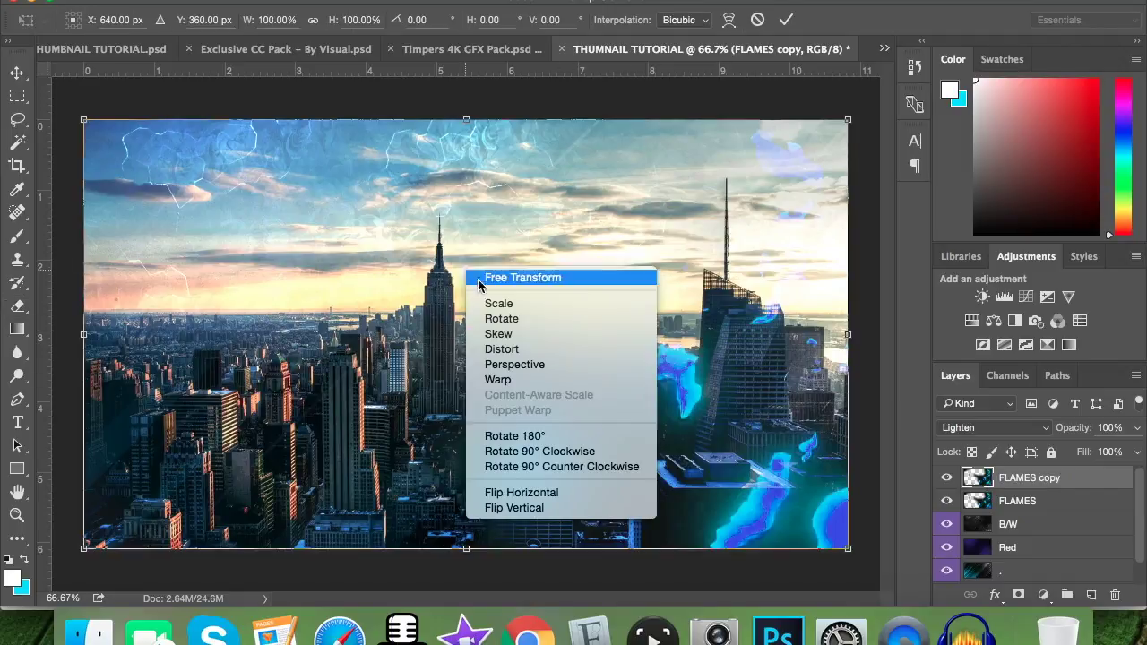
pyautogui.click(557, 494)
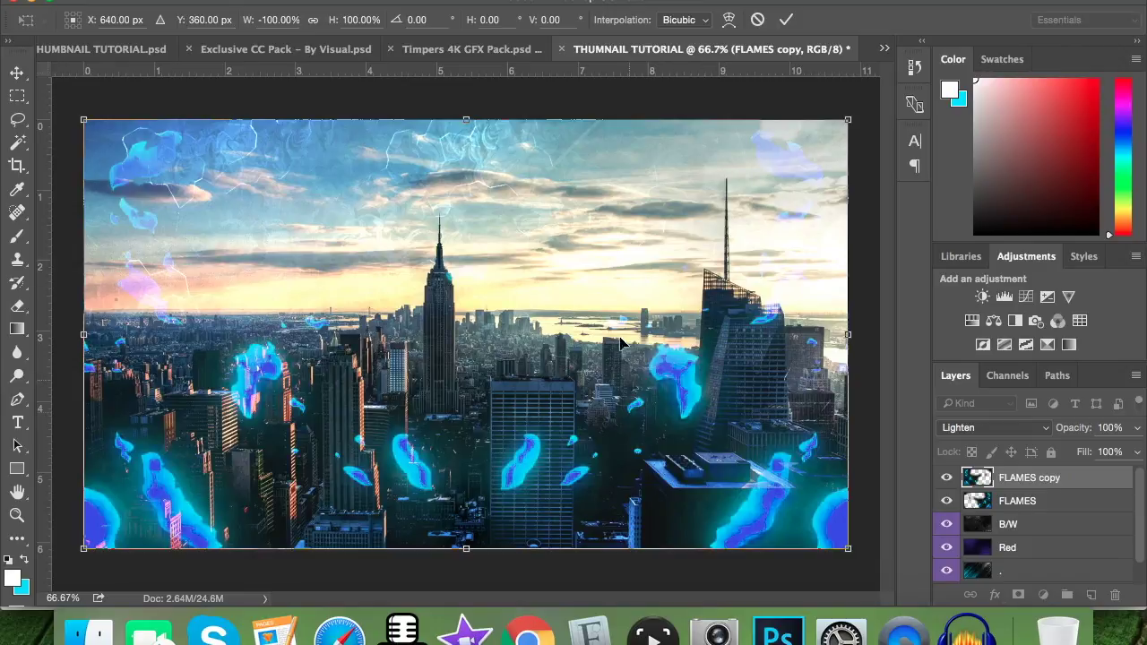
pyautogui.click(785, 20)
pyautogui.press('e')
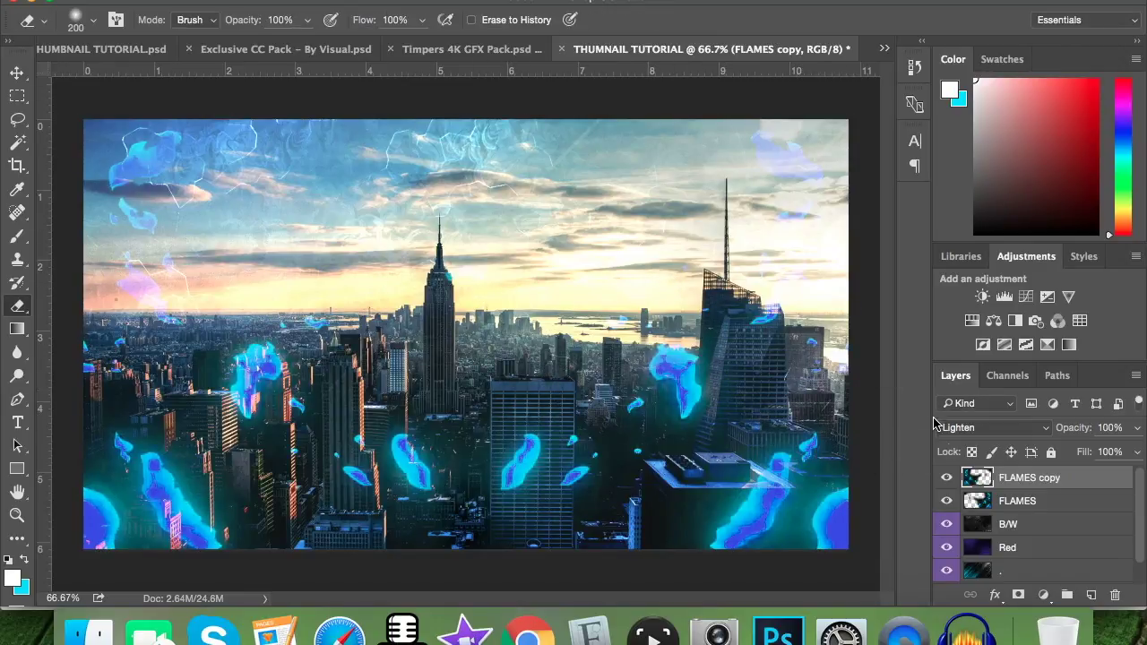
# Add the white text "THUMBNAIL" in the sky, starting just beyond the tall central tower
pyautogui.click(16, 422)
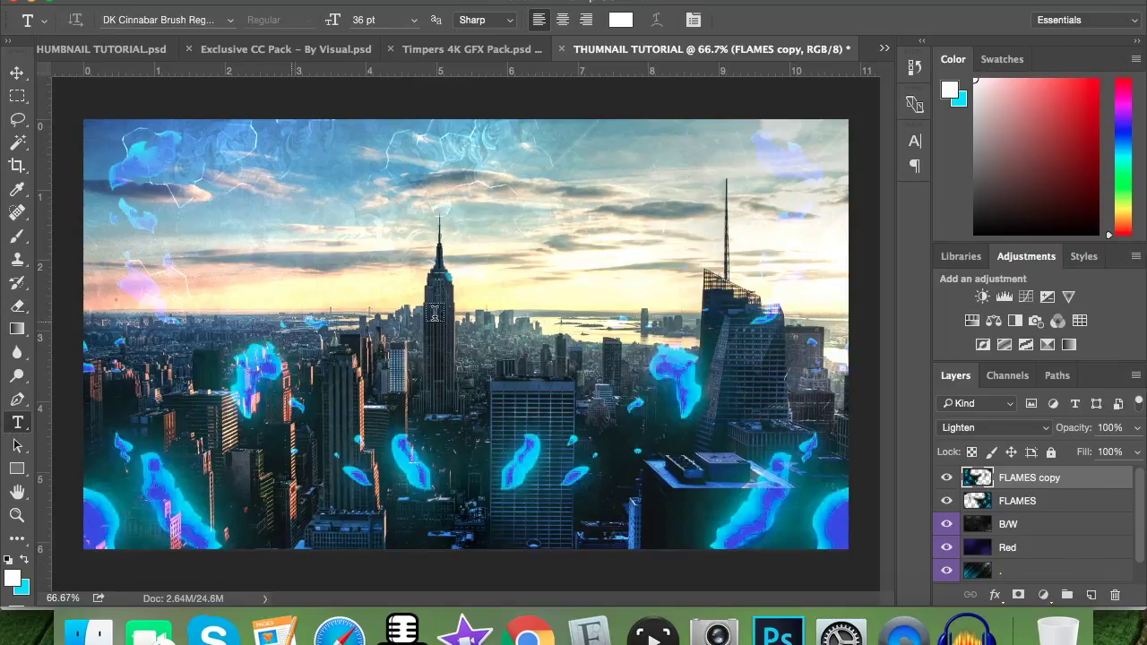
pyautogui.click(507, 230)
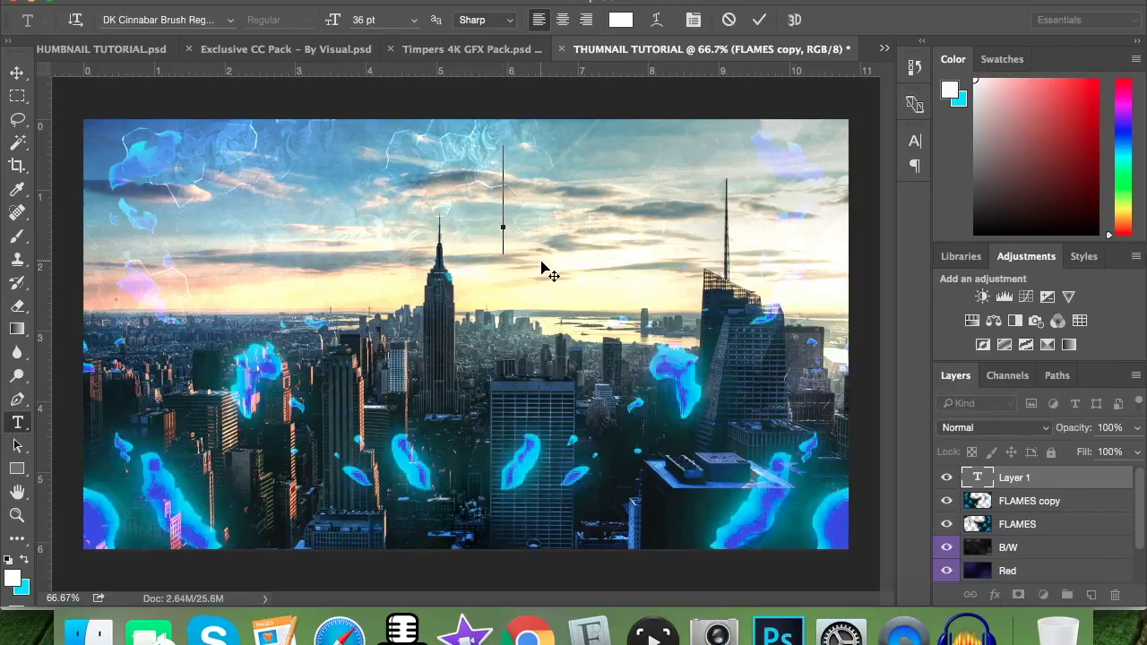
pyautogui.write('THUM')
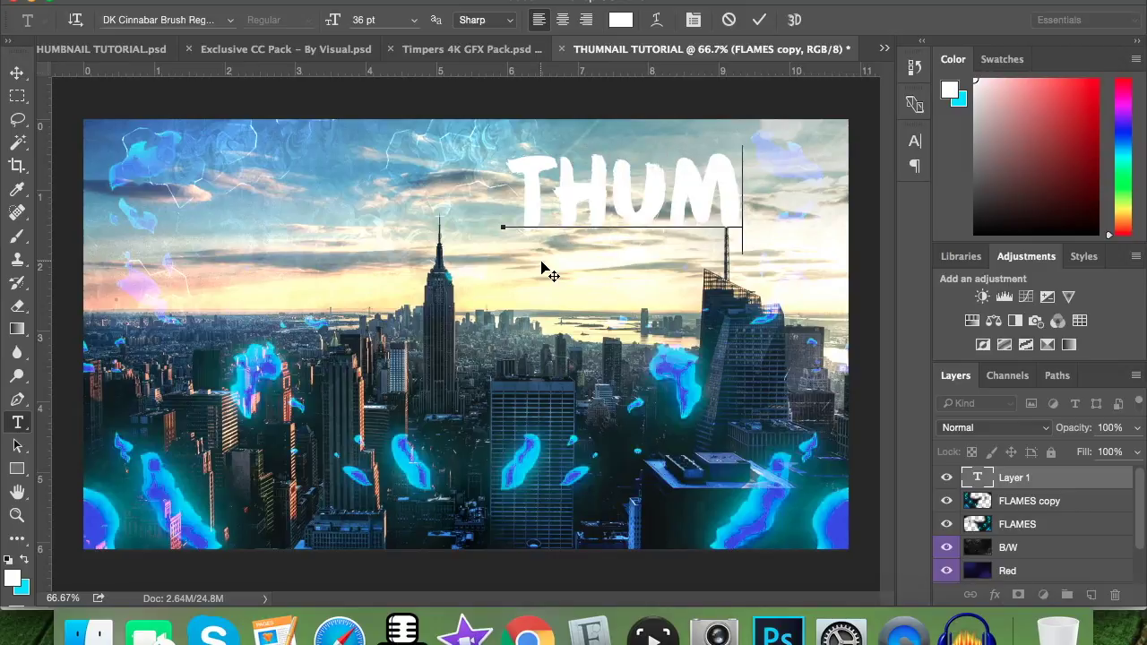
pyautogui.write('BN')
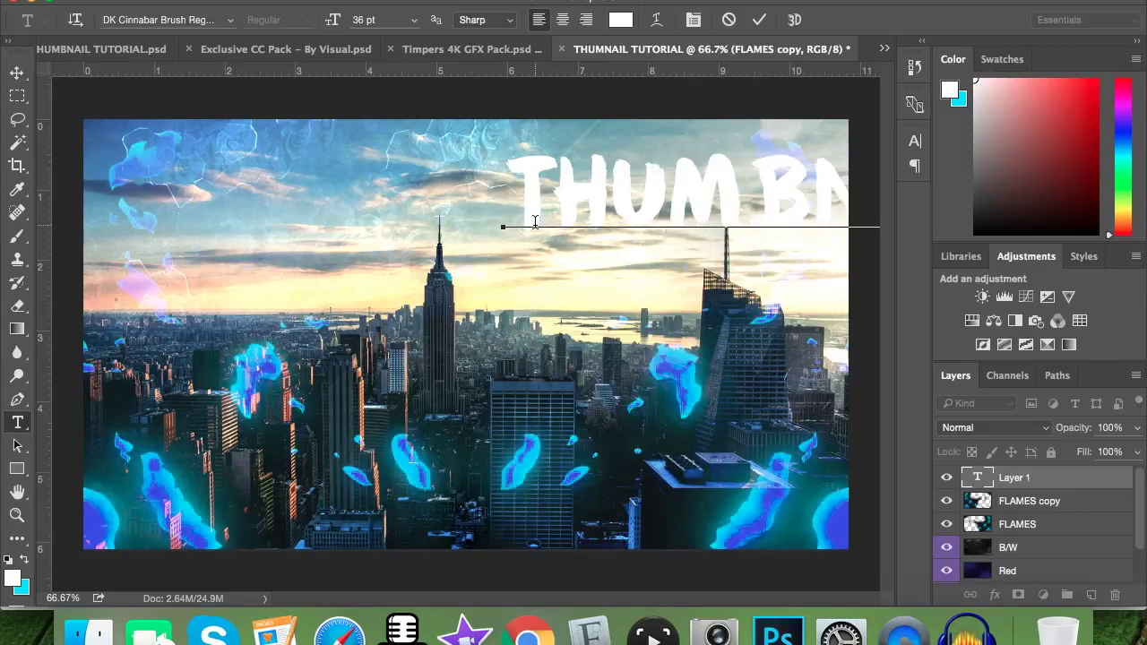
# Change the font of the whole THUMBNAIL text to Nexa Bold Regular
pyautogui.press('super+a')
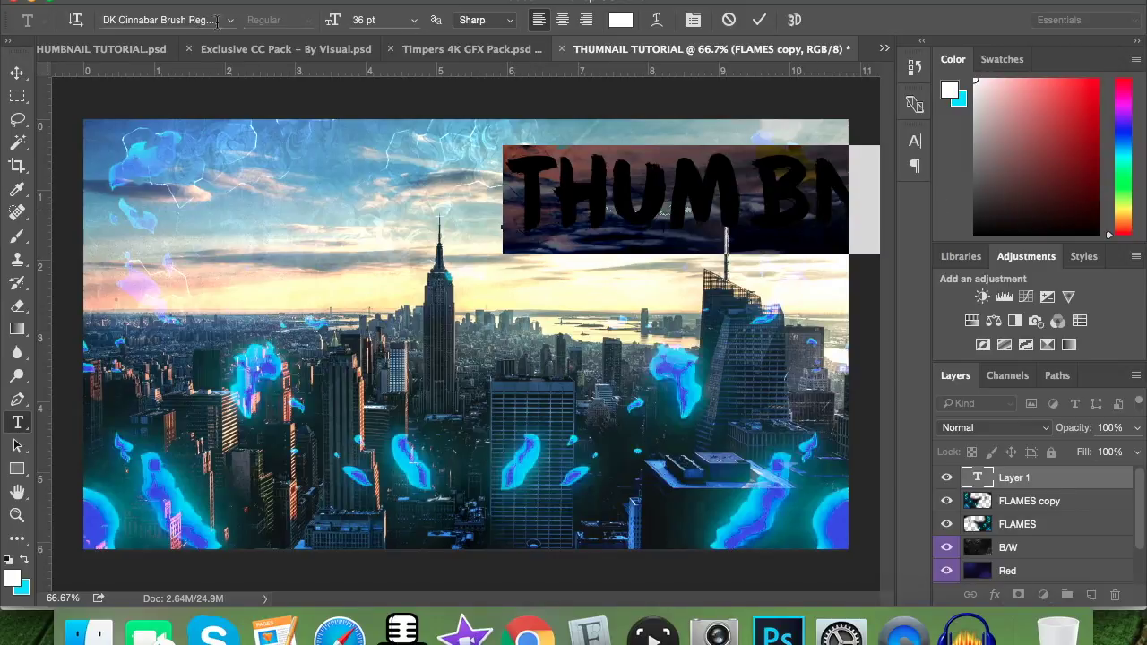
pyautogui.click(153, 15)
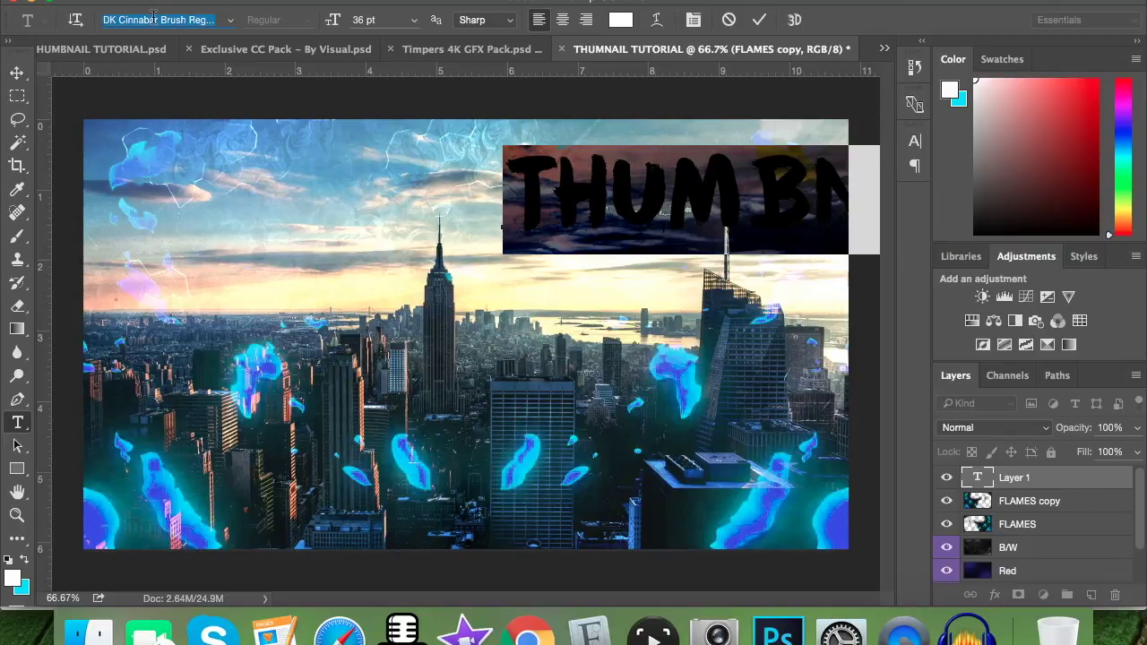
pyautogui.click(229, 19)
pyautogui.scroll(15, 224, 108)
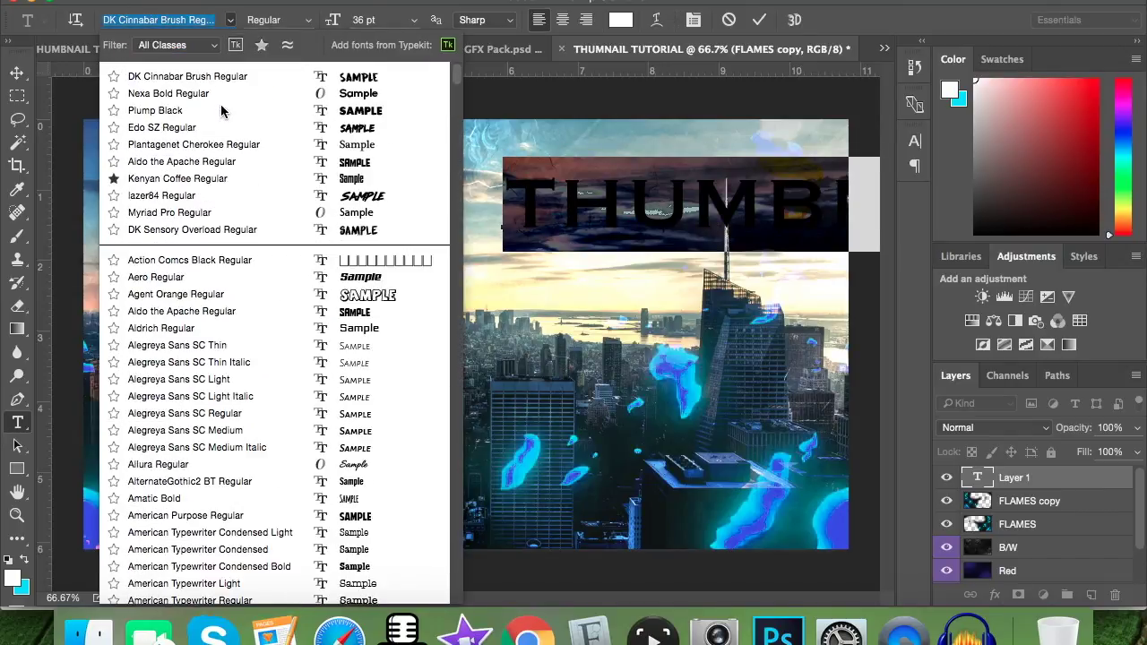
pyautogui.click(213, 96)
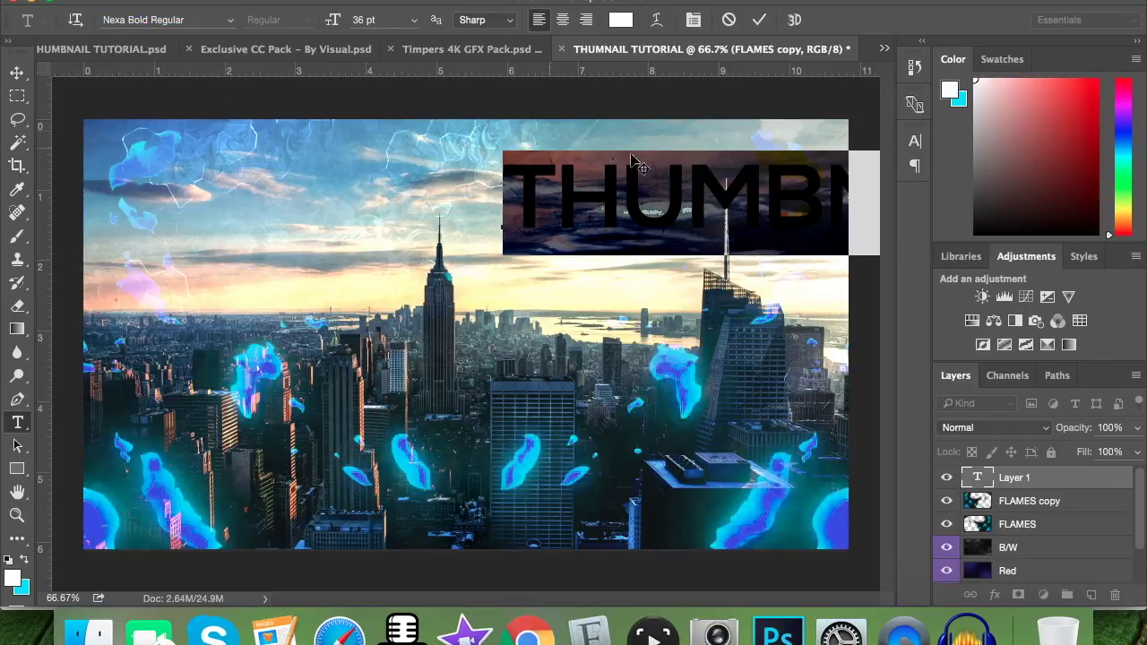
# Set the THUMBNAIL text's tracking to 100 and its size to 18 pt, and commit the text
pyautogui.click(693, 19)
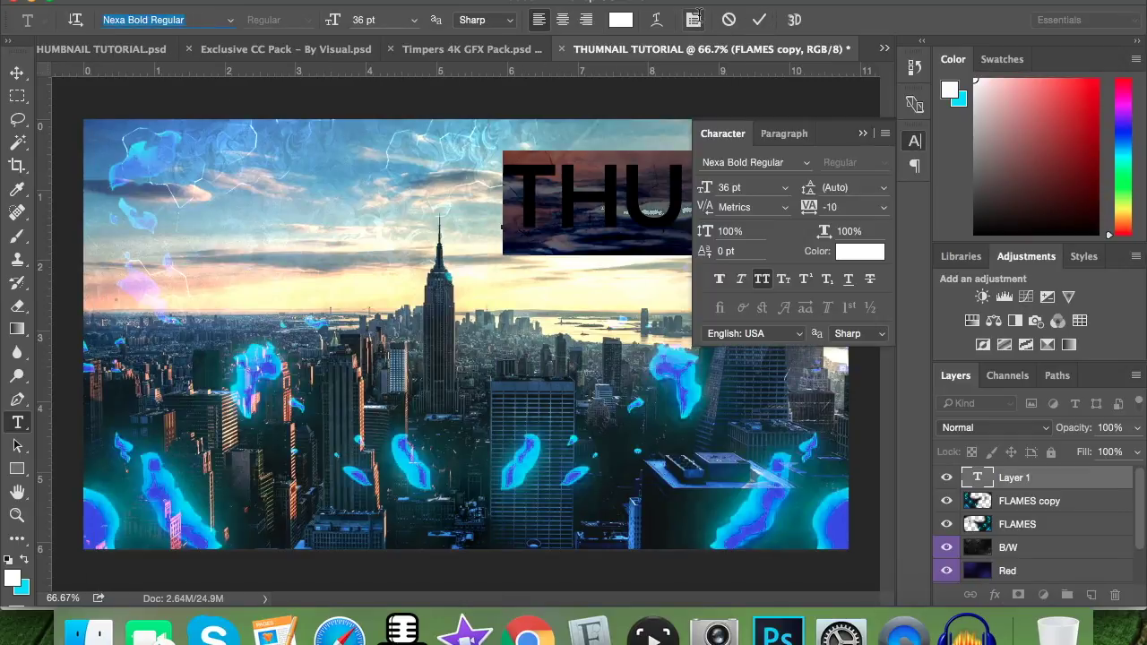
pyautogui.click(837, 207)
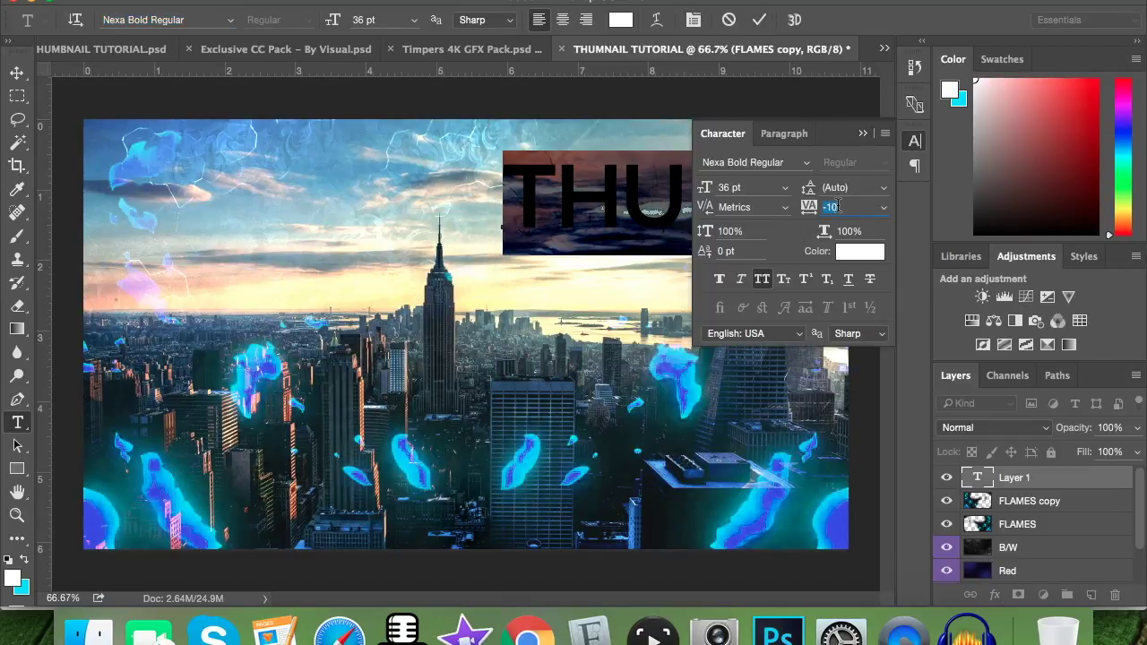
pyautogui.write('80')
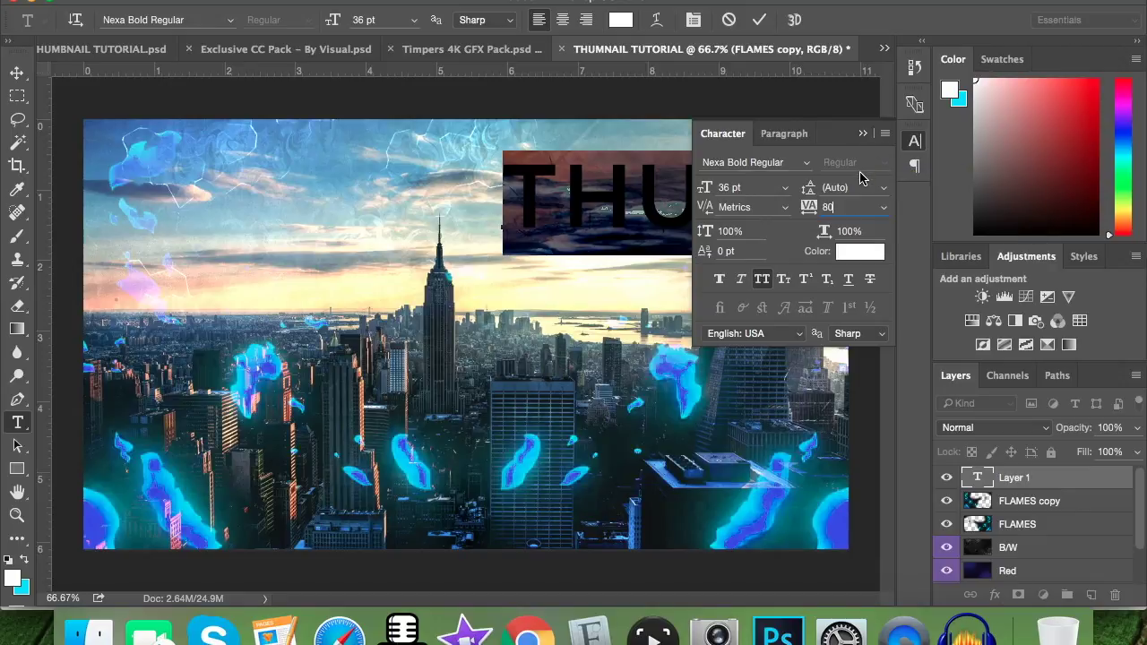
pyautogui.press('BackSpace')
pyautogui.press('BackSpace')
pyautogui.write('100')
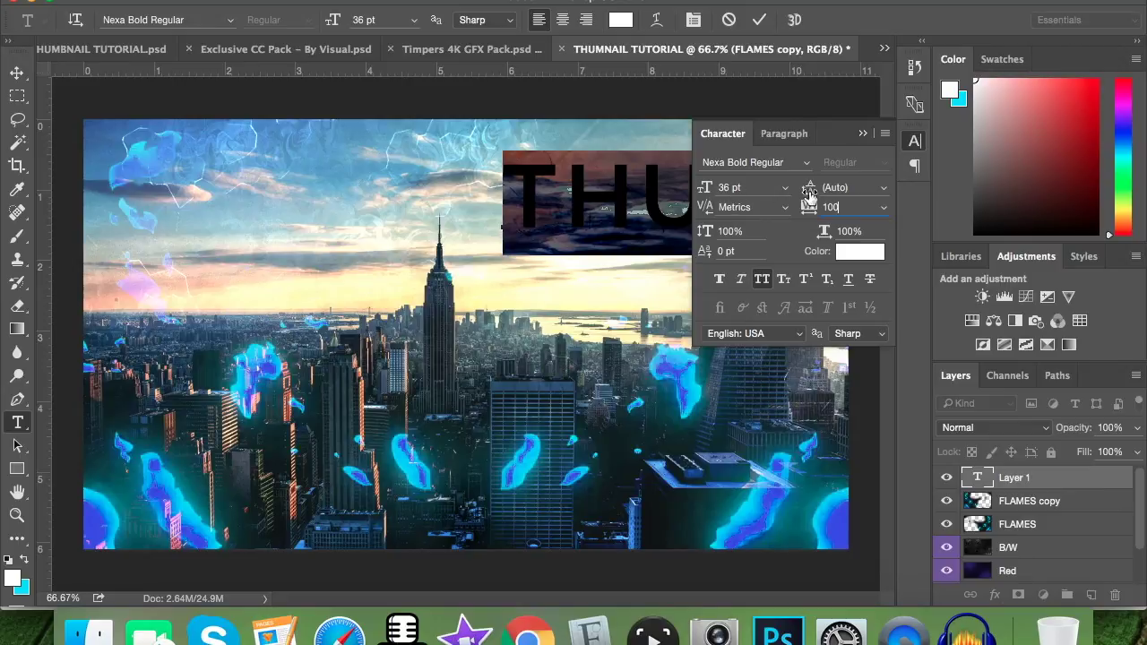
pyautogui.click(864, 133)
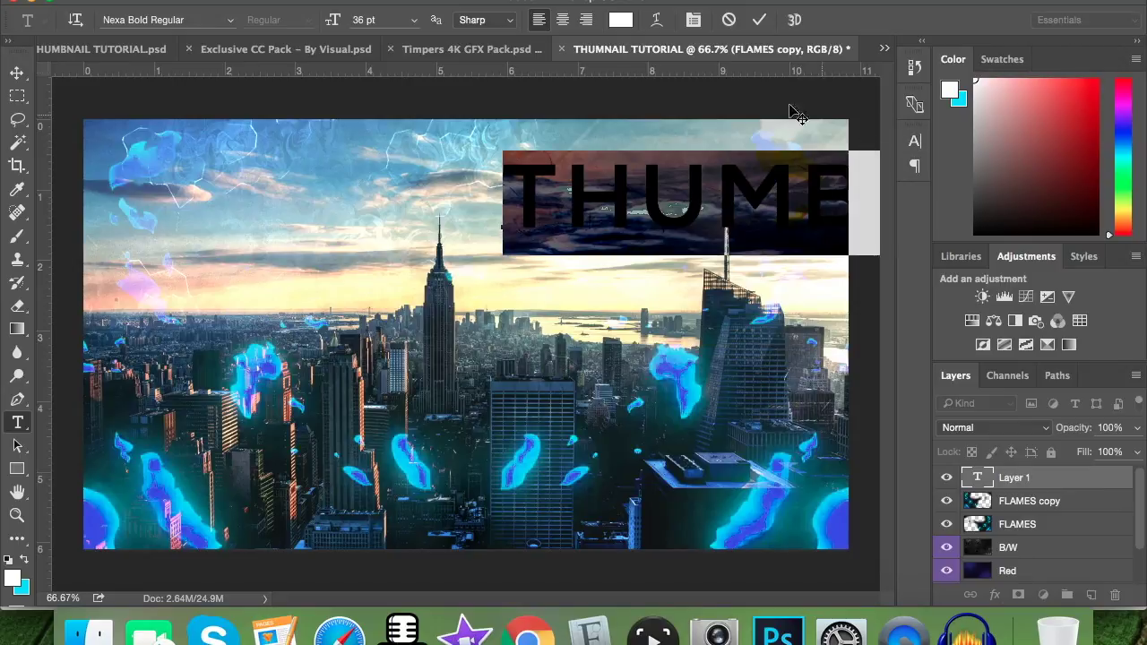
pyautogui.moveTo(334, 27); pyautogui.dragTo(320, 28)
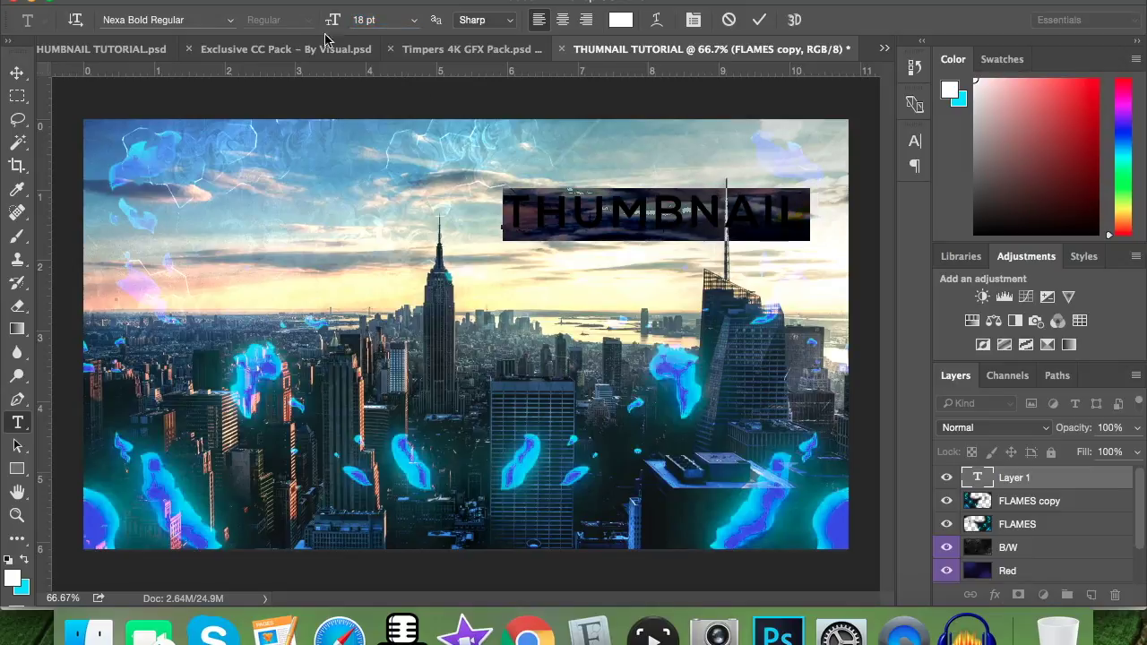
pyautogui.click(759, 20)
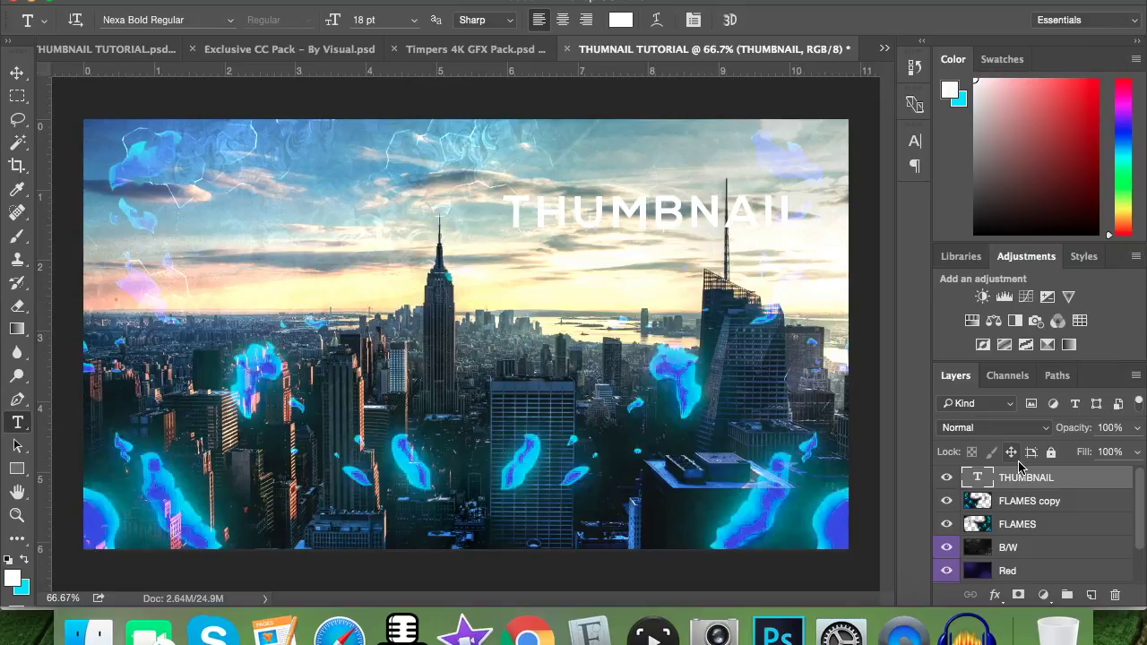
# Apply a reversed linear cyan-to-blue Gradient Overlay to the THUMBNAIL text layer
pyautogui.rightClick(1022, 478)
pyautogui.click(977, 489)
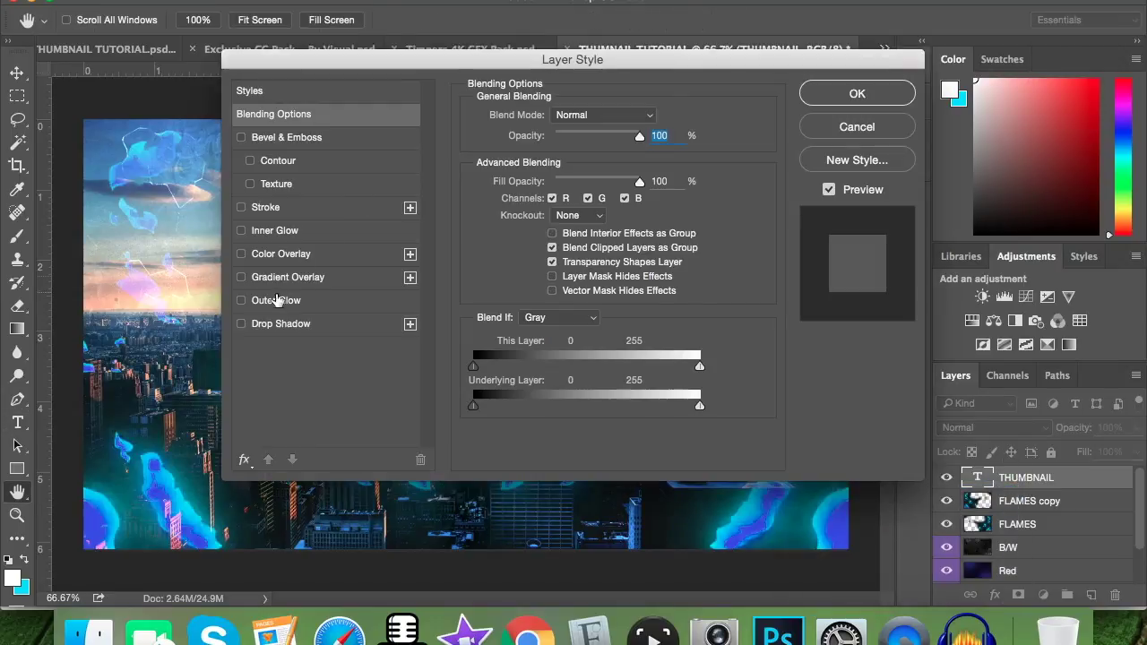
pyautogui.click(303, 281)
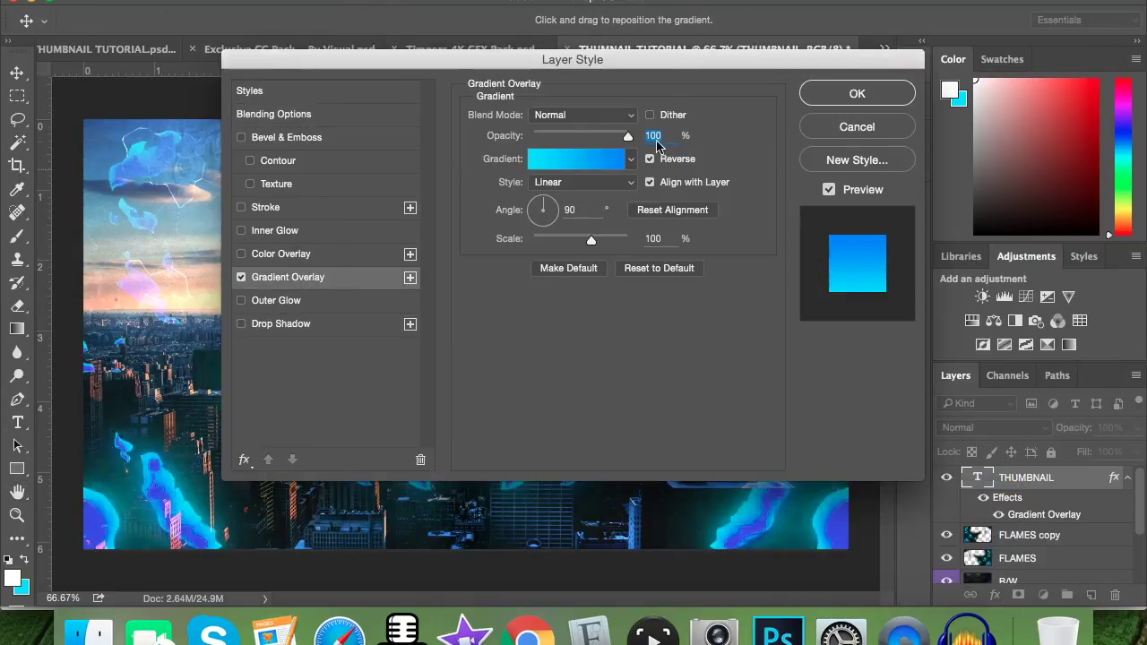
pyautogui.click(594, 163)
pyautogui.click(1040, 33)
pyautogui.click(905, 98)
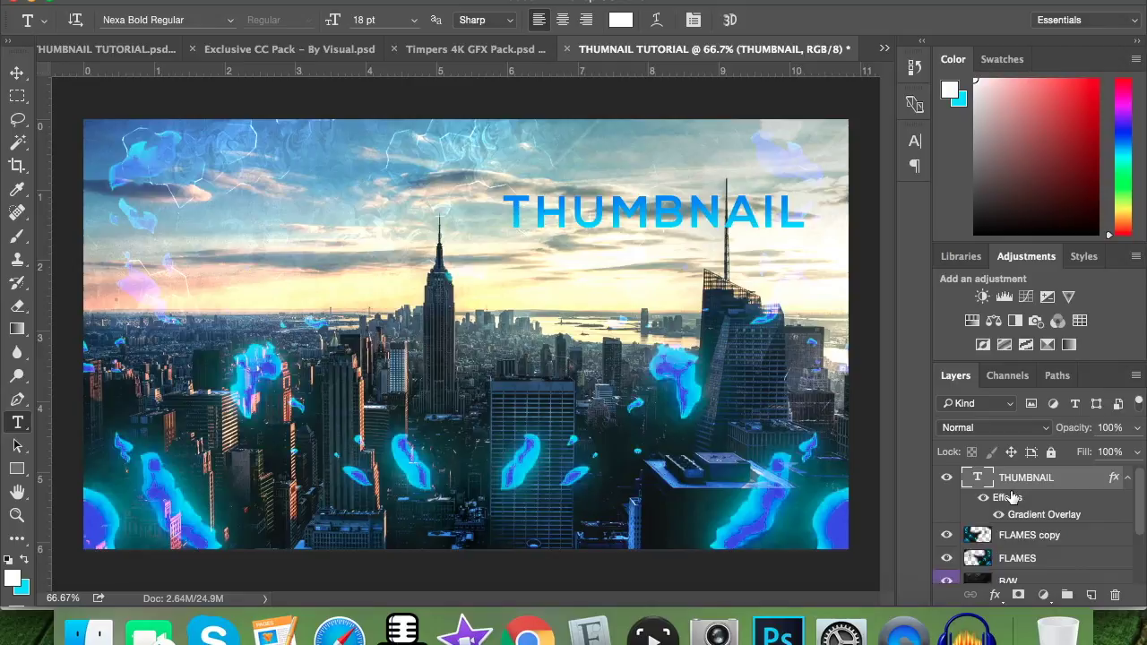
# Duplicate the THUMBNAIL text layer as "TUTORIAL!" and move it onto a line below, shifted to the left
pyautogui.press('super+j')
pyautogui.moveTo(799, 216); pyautogui.dragTo(320, 218)
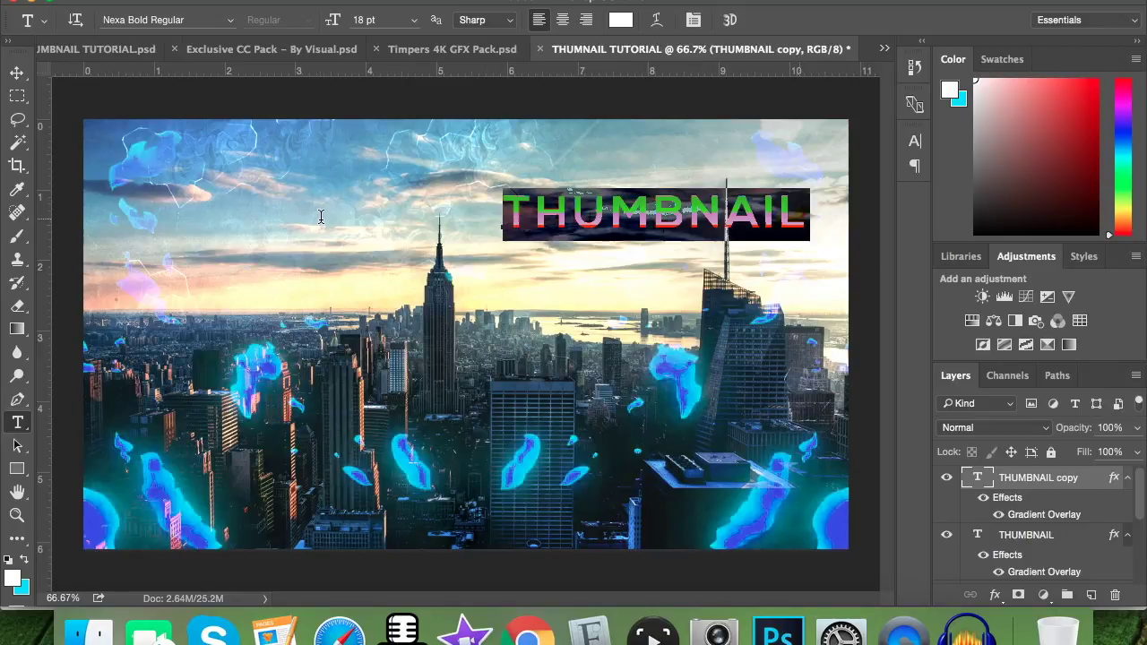
pyautogui.write('THU')
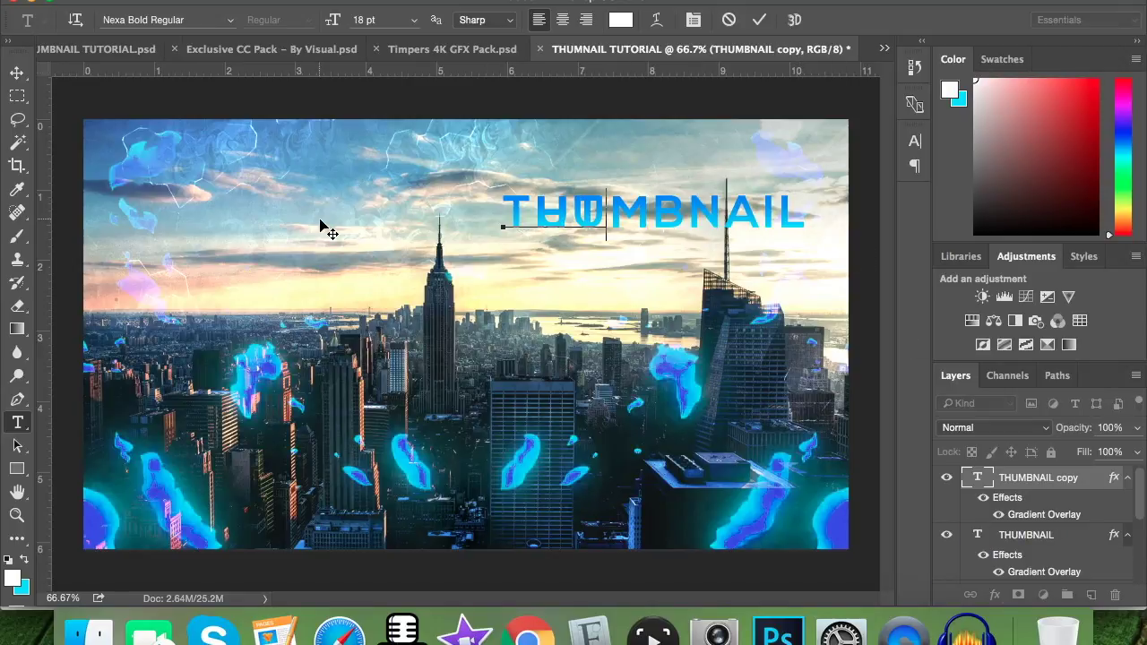
pyautogui.write('MBNAIL')
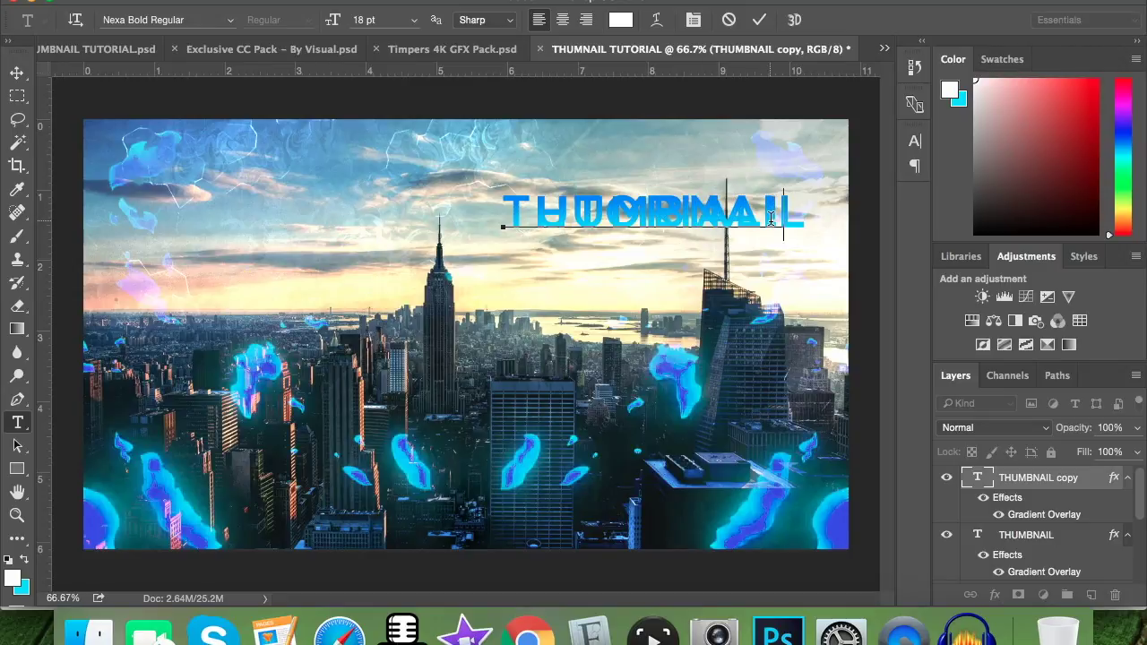
pyautogui.click(18, 73)
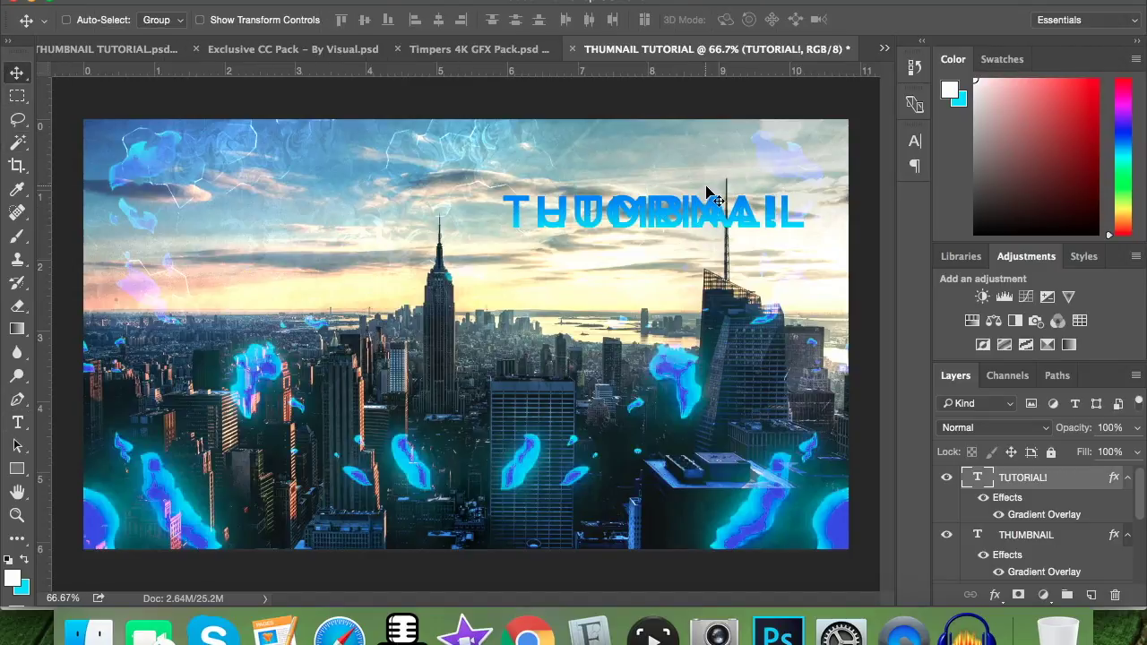
pyautogui.moveTo(706, 218); pyautogui.dragTo(609, 287)
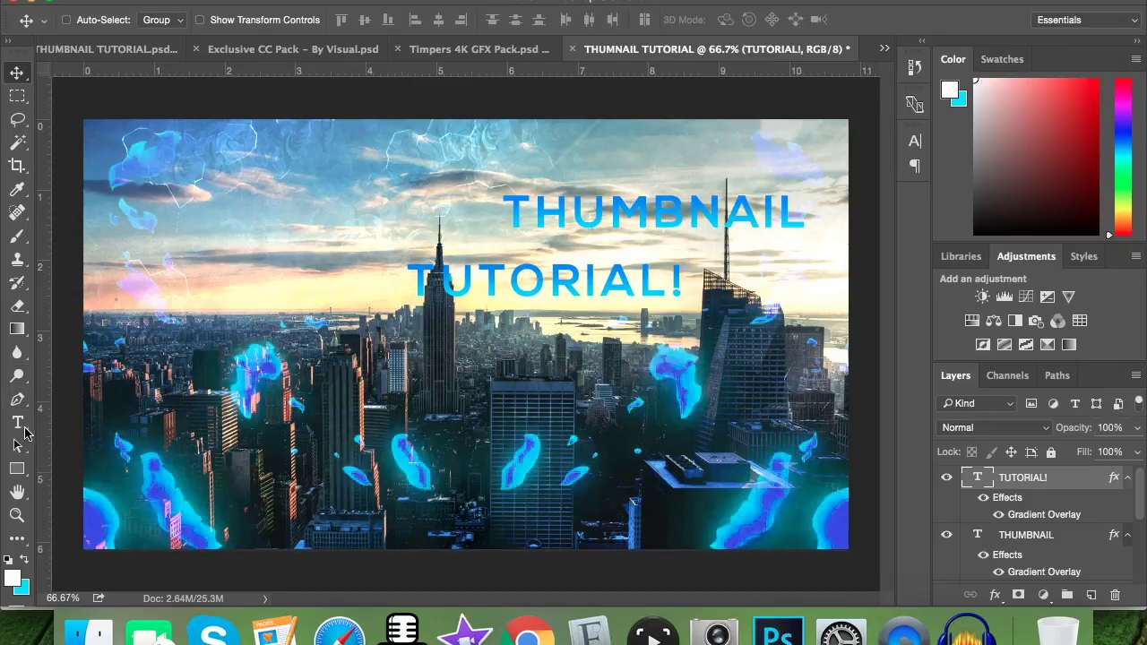
# Set the tracking of the whole TUTORIAL! text to -10
pyautogui.click(17, 422)
pyautogui.moveTo(412, 286); pyautogui.dragTo(834, 300)
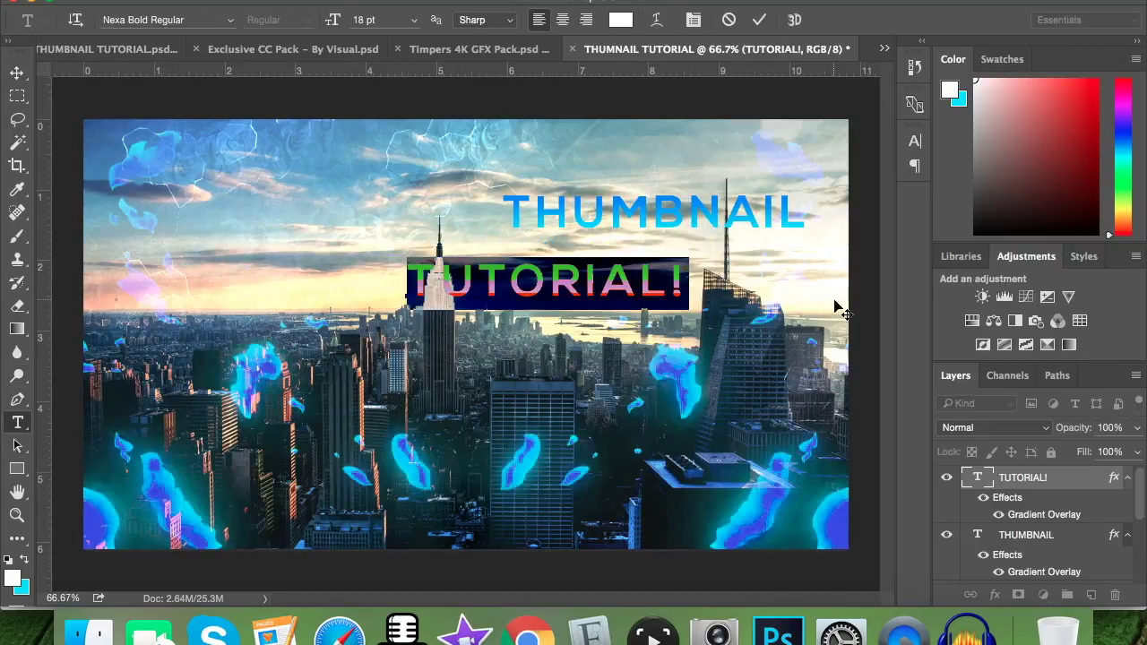
pyautogui.click(693, 20)
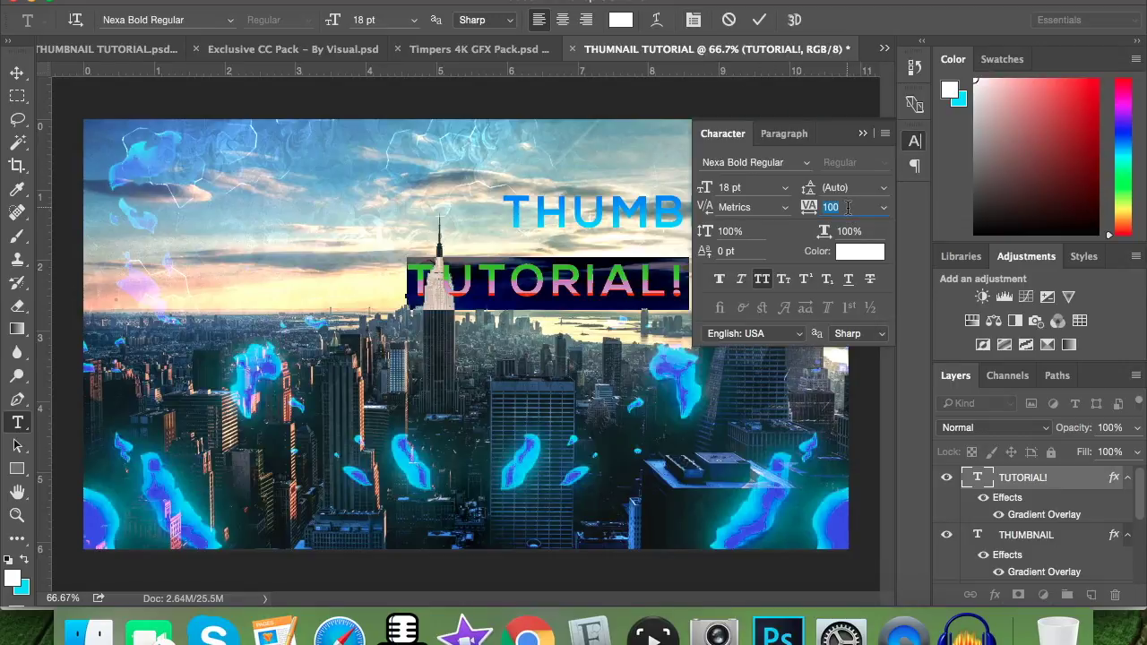
pyautogui.write('-10')
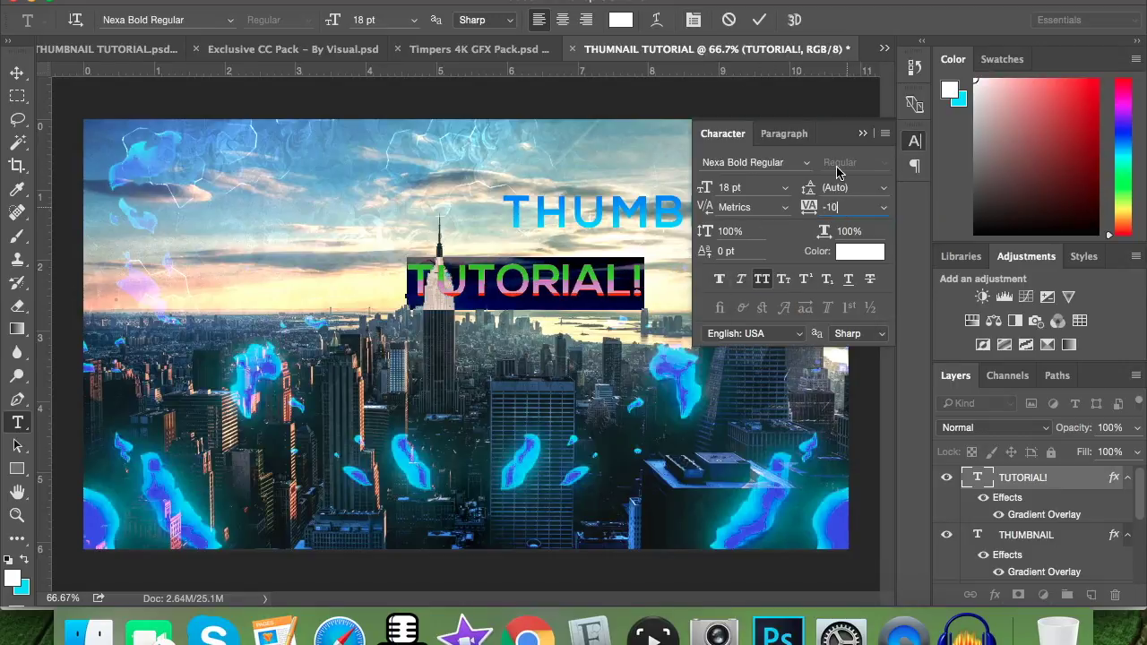
pyautogui.click(866, 135)
# Change the font of the selected TUTORIAL! text to DK Cinnabar Brush Regular
pyautogui.click(212, 22)
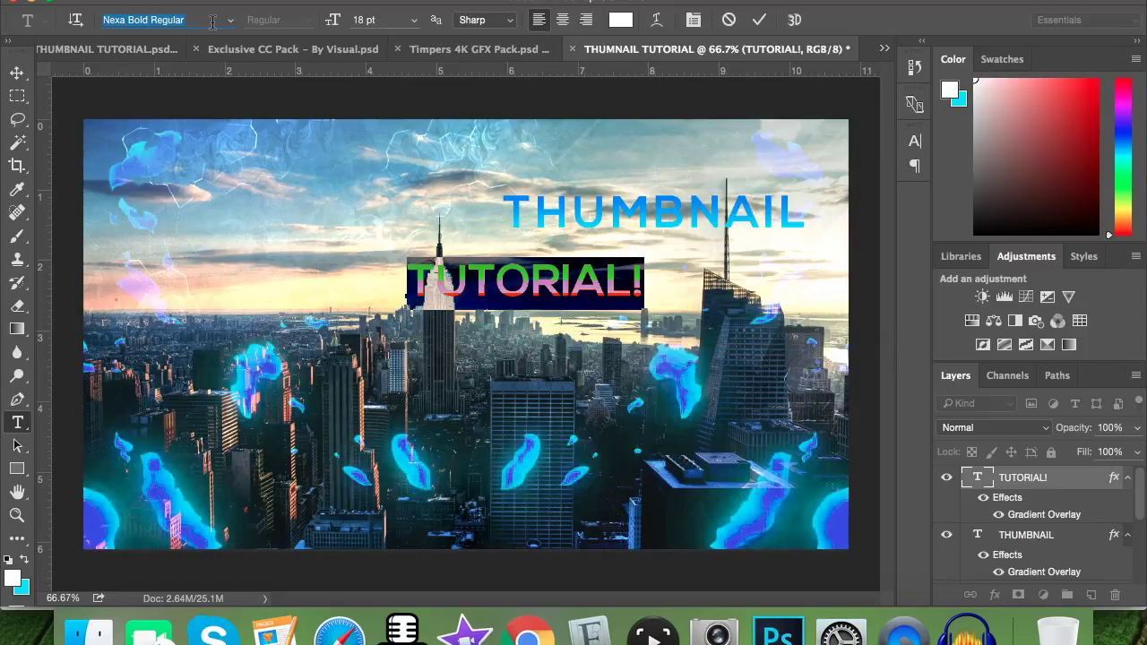
pyautogui.write('dk')
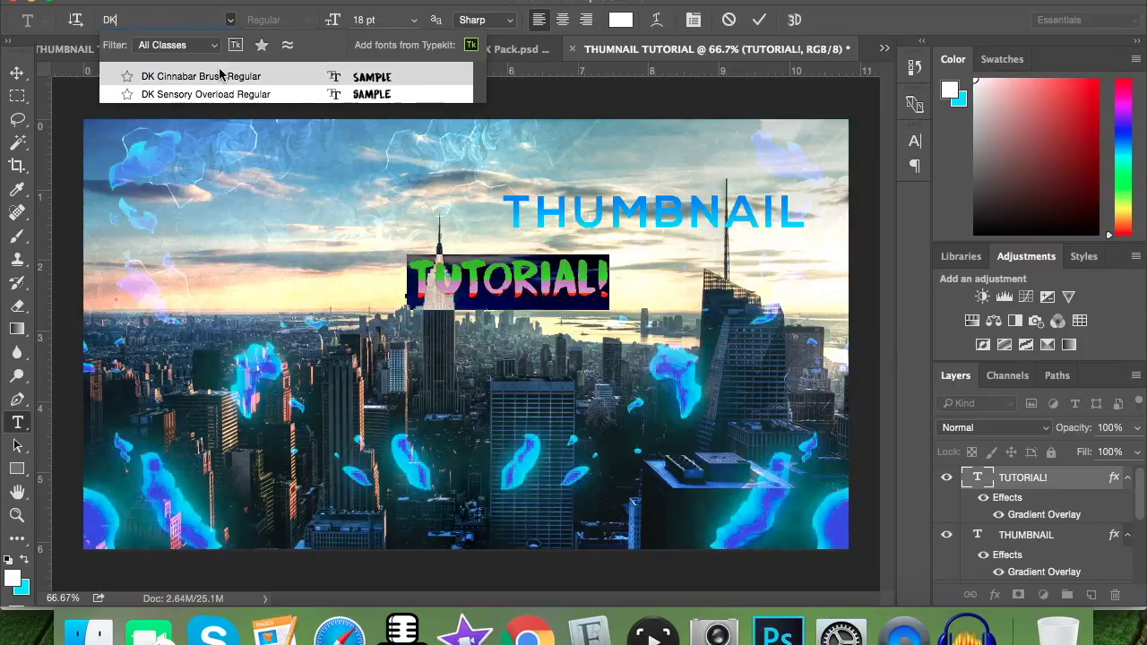
pyautogui.click(269, 74)
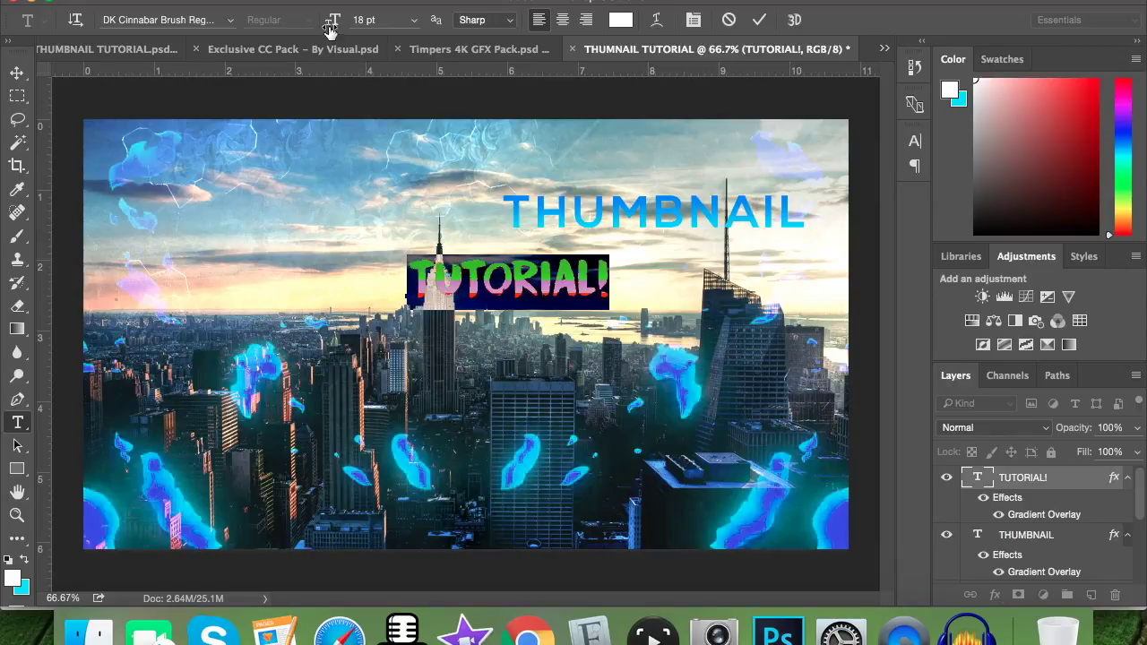
pyautogui.moveTo(334, 20); pyautogui.dragTo(359, 36)
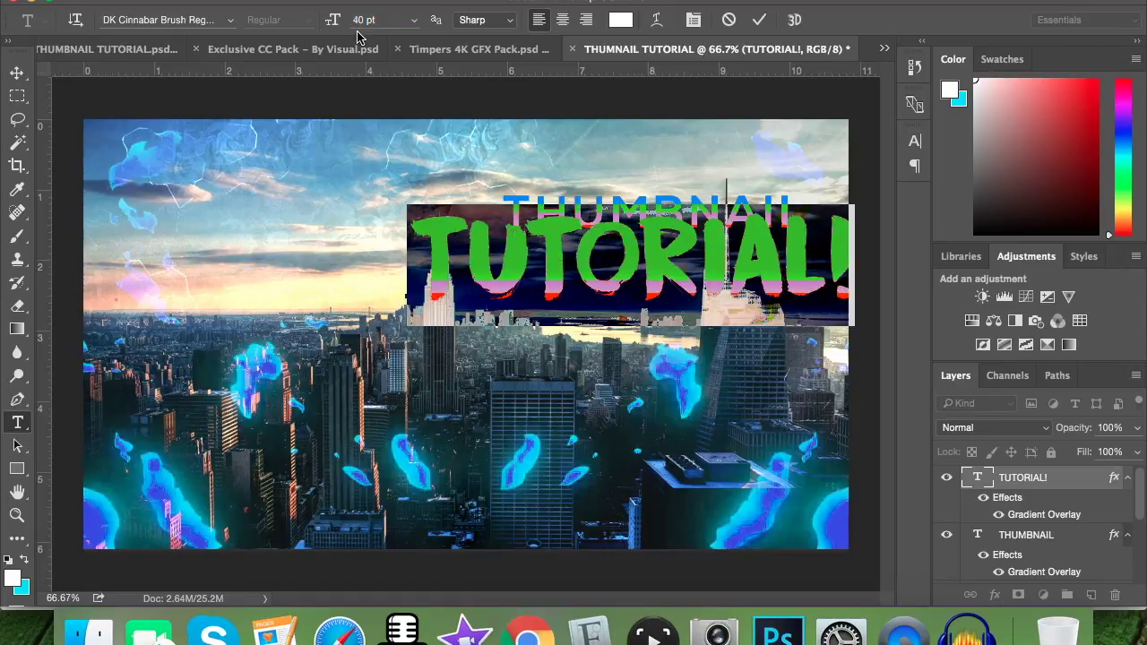
pyautogui.write('35')
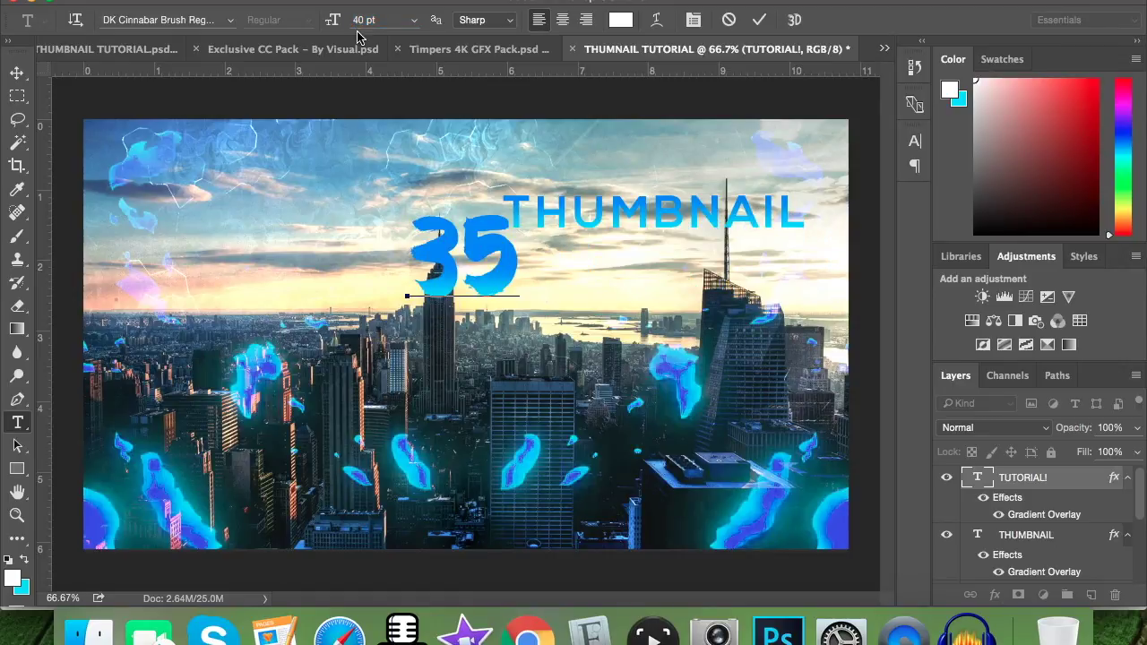
pyautogui.press('BackSpace')
pyautogui.press('BackSpace')
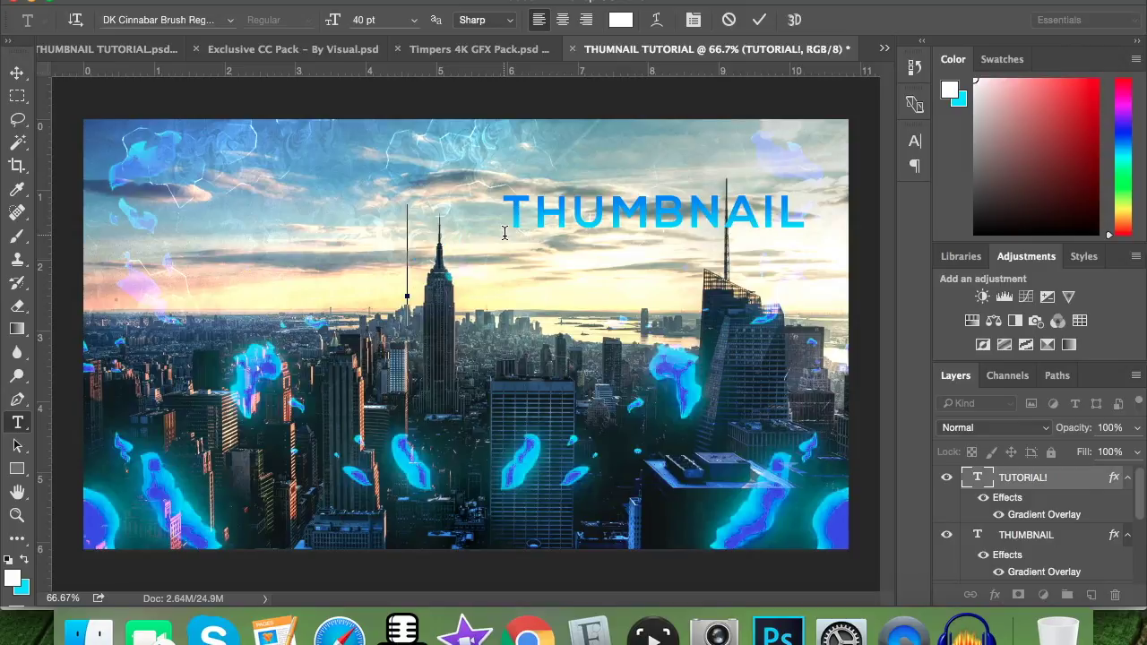
pyautogui.write('TUT')
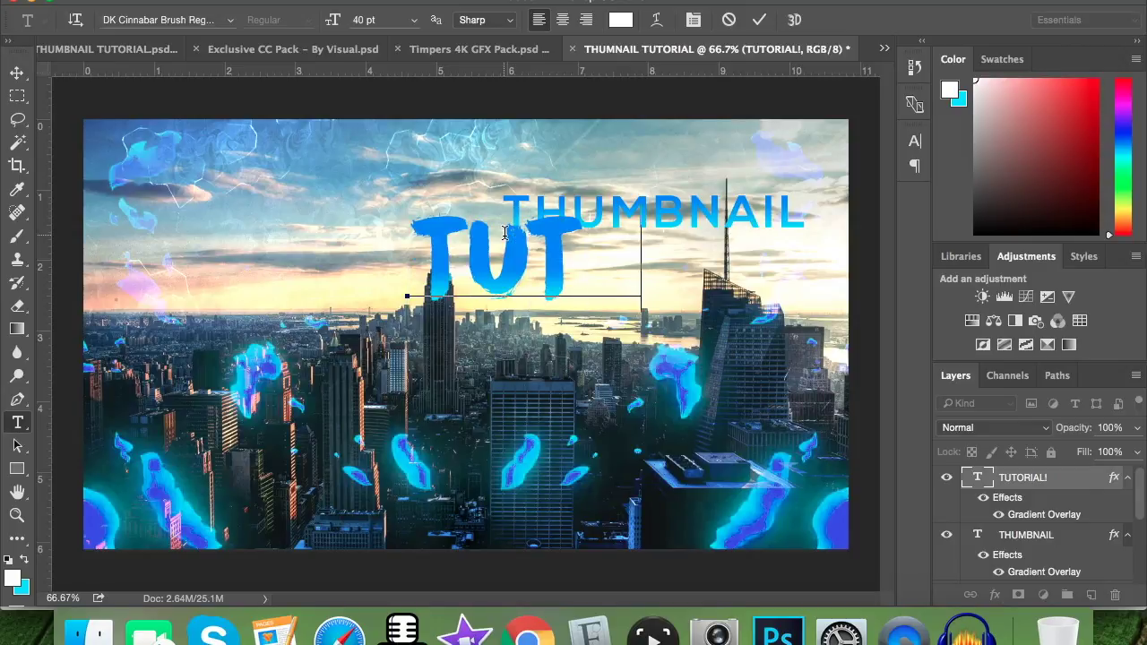
pyautogui.write('ORIAL!')
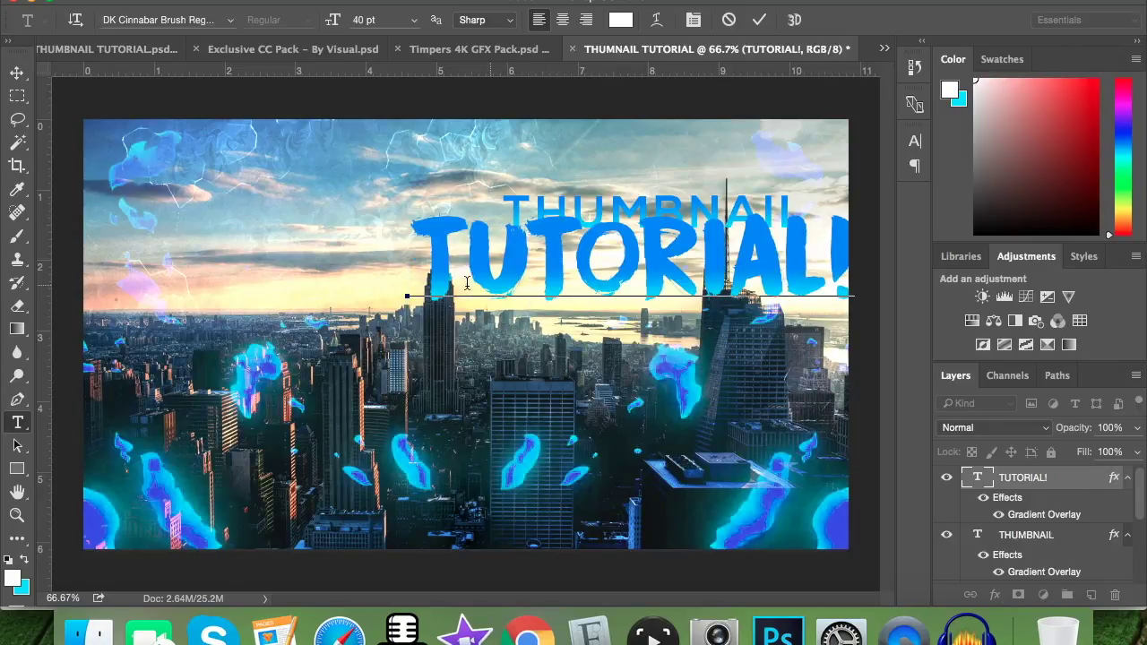
# Set the size of the whole TUTORIAL! text to 35 pt and commit the text
pyautogui.moveTo(478, 283); pyautogui.dragTo(1144, 279)
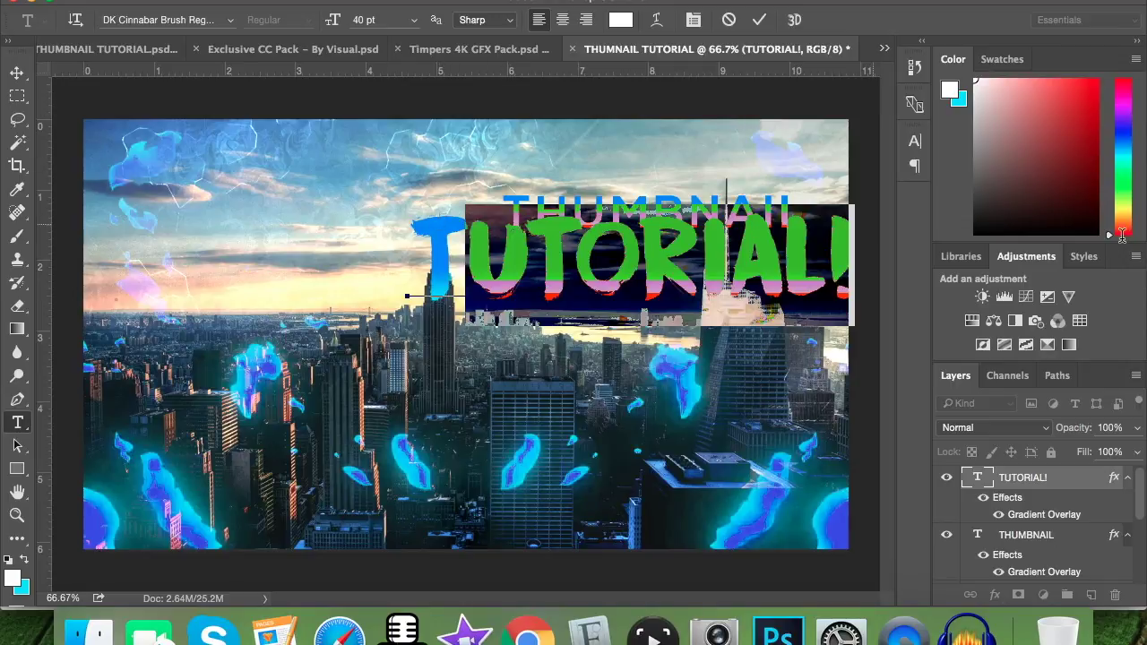
pyautogui.doubleClick(431, 240)
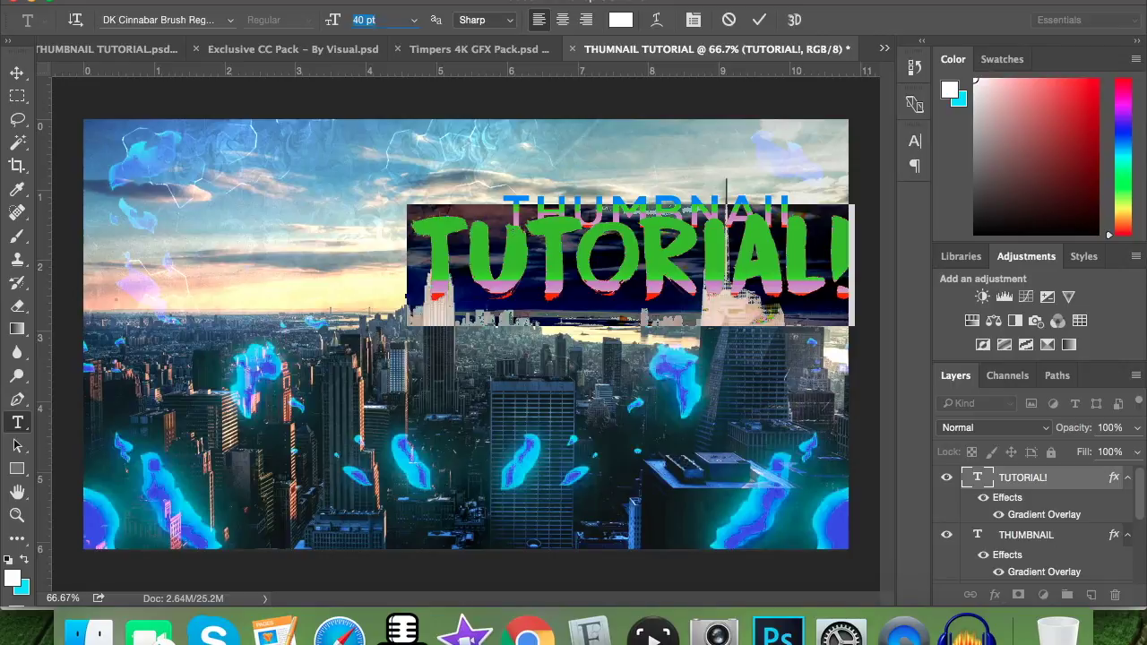
pyautogui.write('35')
pyautogui.click(759, 20)
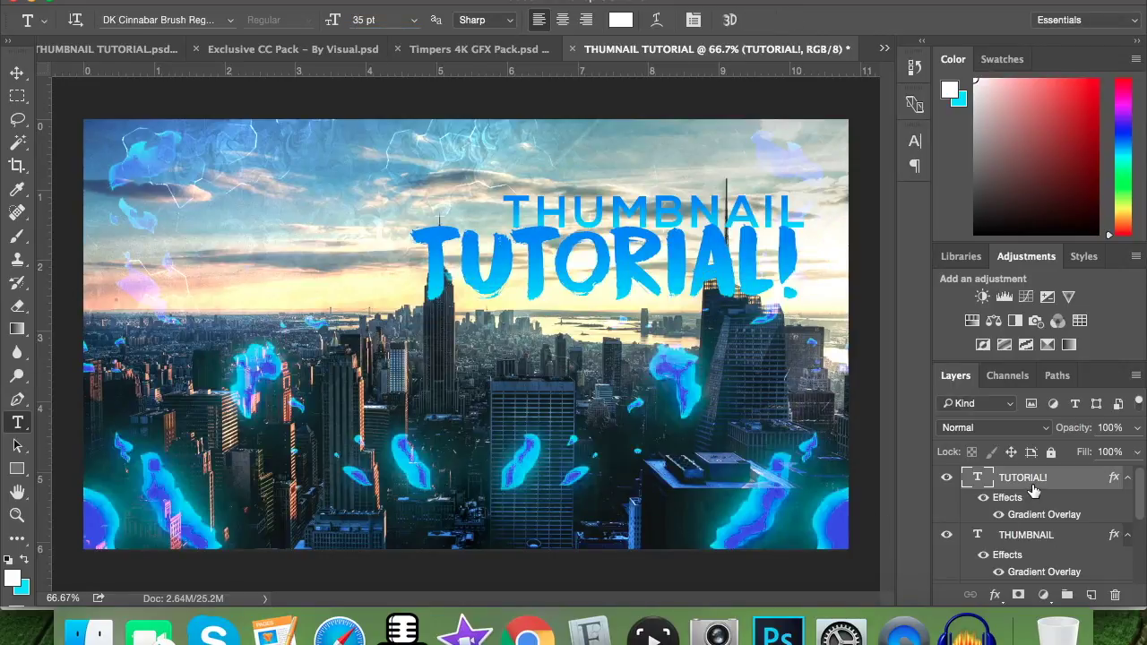
# Add a white Inner Glow to the TUTORIAL! layer in Overlay mode, with 100% opacity and 5 px size
pyautogui.rightClick(1032, 484)
pyautogui.click(1013, 485)
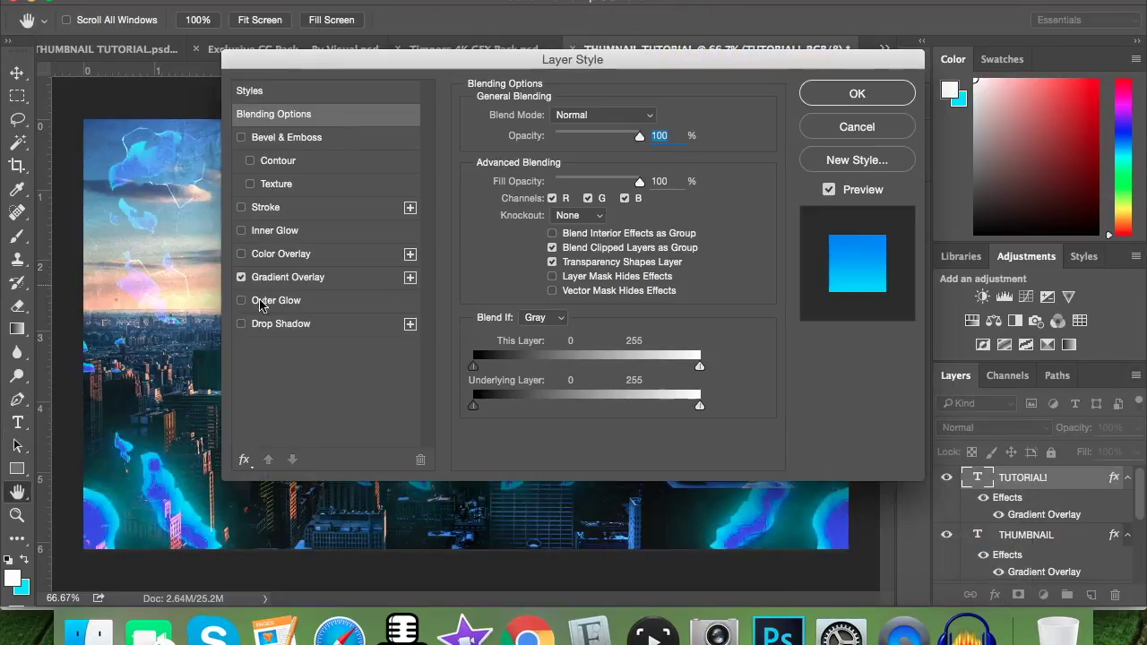
pyautogui.click(291, 235)
pyautogui.moveTo(632, 59); pyautogui.dragTo(787, 333)
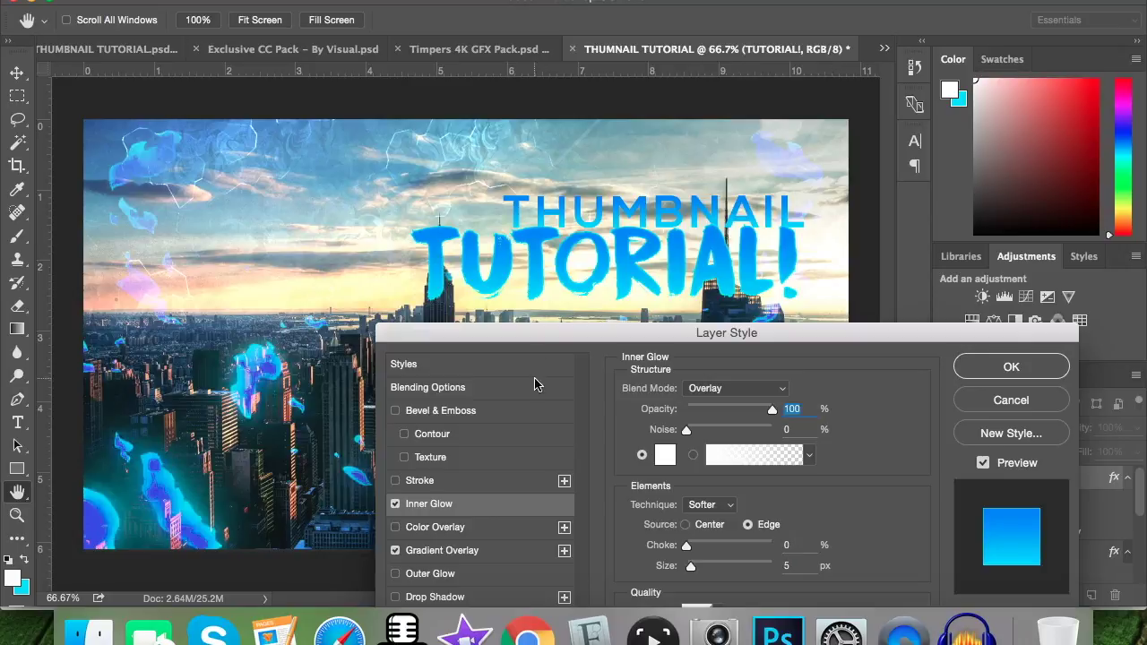
pyautogui.click(396, 504)
pyautogui.click(395, 504)
pyautogui.moveTo(590, 344); pyautogui.dragTo(755, 71)
# Add a black Multiply Drop Shadow to the TUTORIAL! layer with 100% opacity, 0 px distance, 43% spread and 60 px size, and apply the styles
pyautogui.click(622, 326)
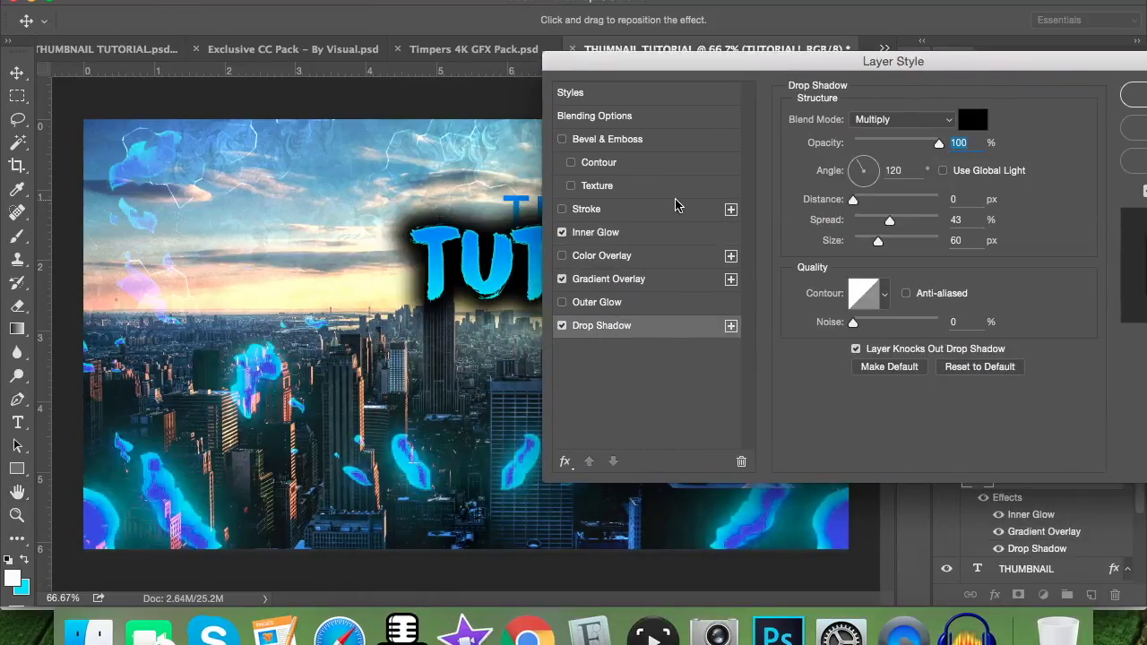
pyautogui.click(651, 236)
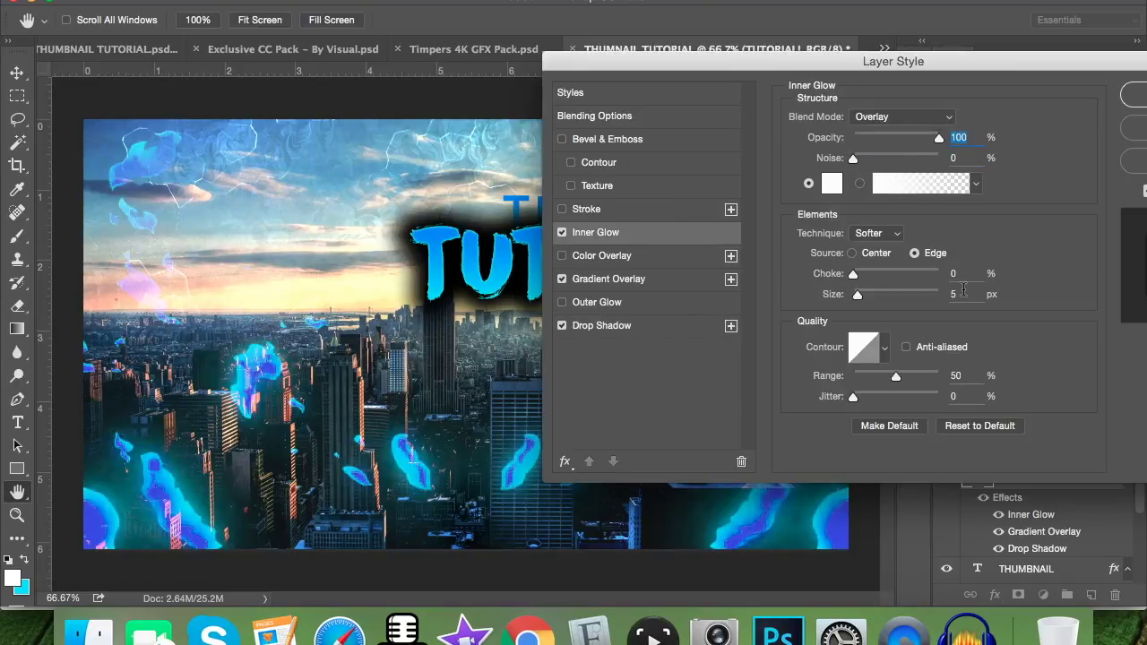
pyautogui.click(627, 278)
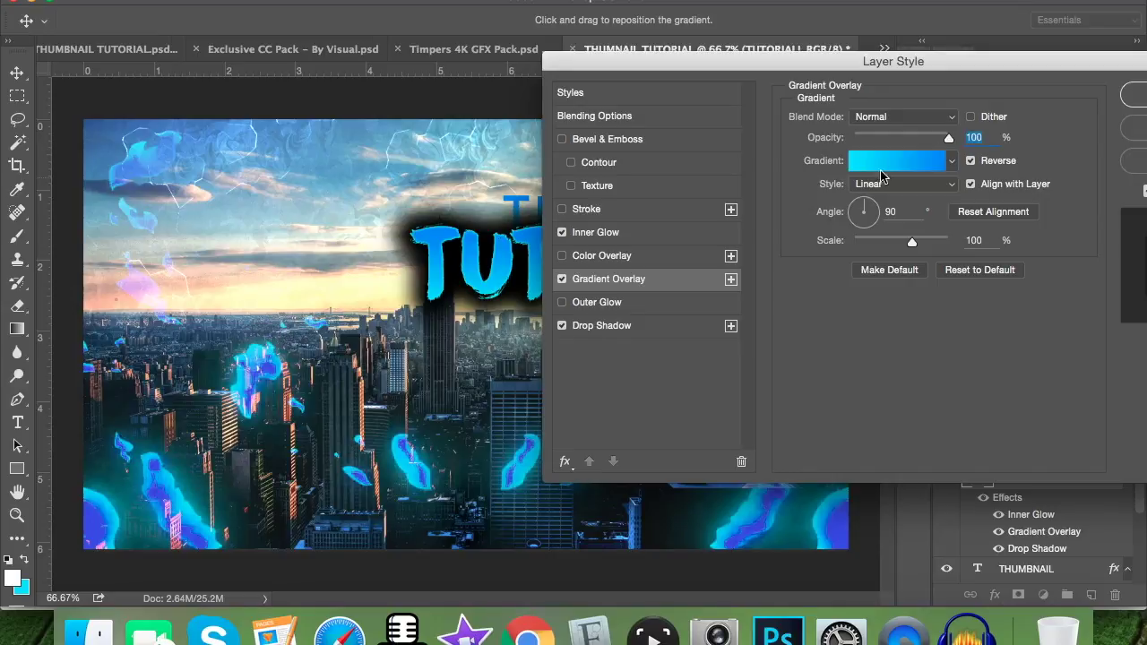
pyautogui.moveTo(970, 69); pyautogui.dragTo(925, 166)
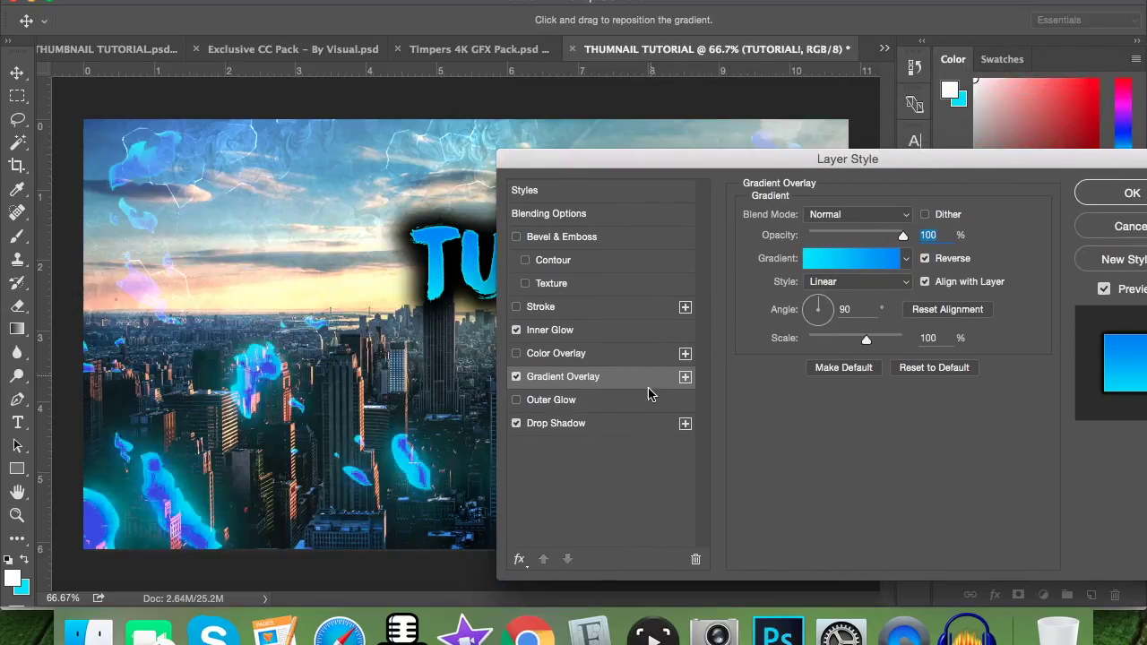
pyautogui.click(638, 427)
pyautogui.click(1099, 199)
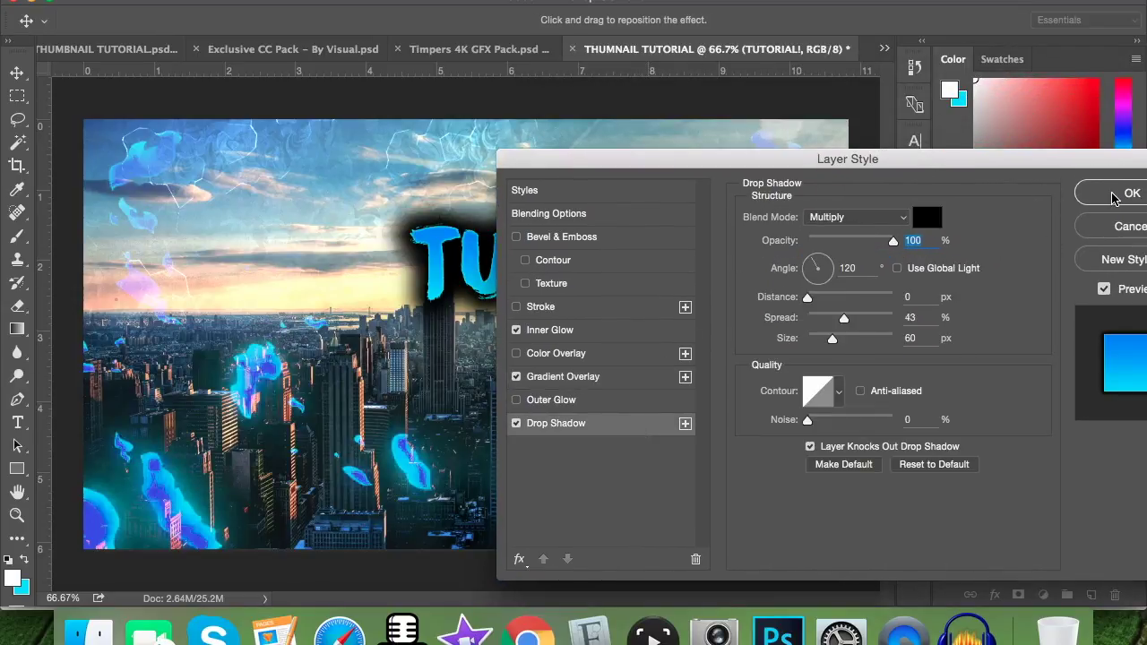
# Move the TUTORIAL! text down to just below the skyline, centre it horizontally on the canvas, and clear the selection
pyautogui.press('v')
pyautogui.moveTo(582, 267); pyautogui.dragTo(464, 377)
pyautogui.press('super+a')
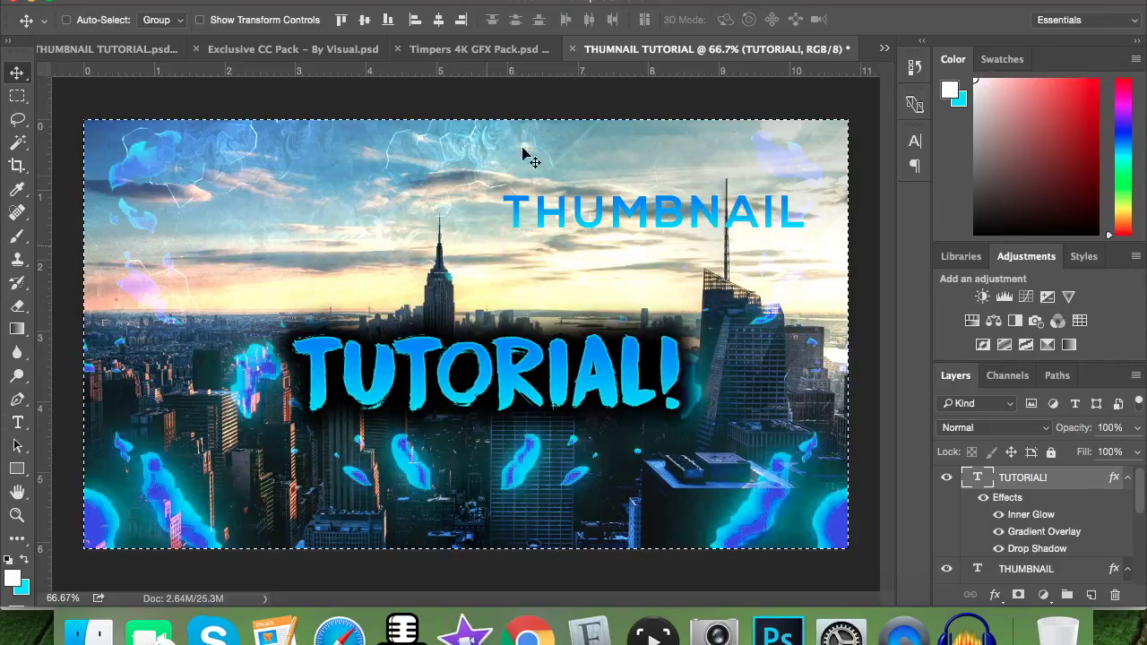
pyautogui.click(438, 20)
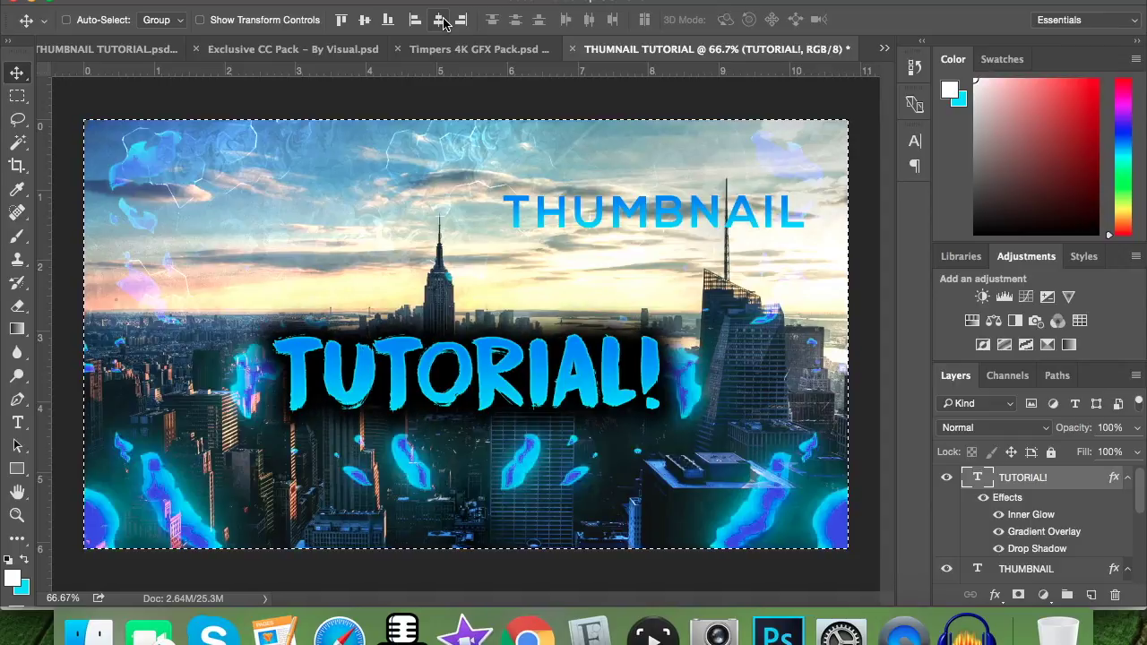
pyautogui.click(358, 22)
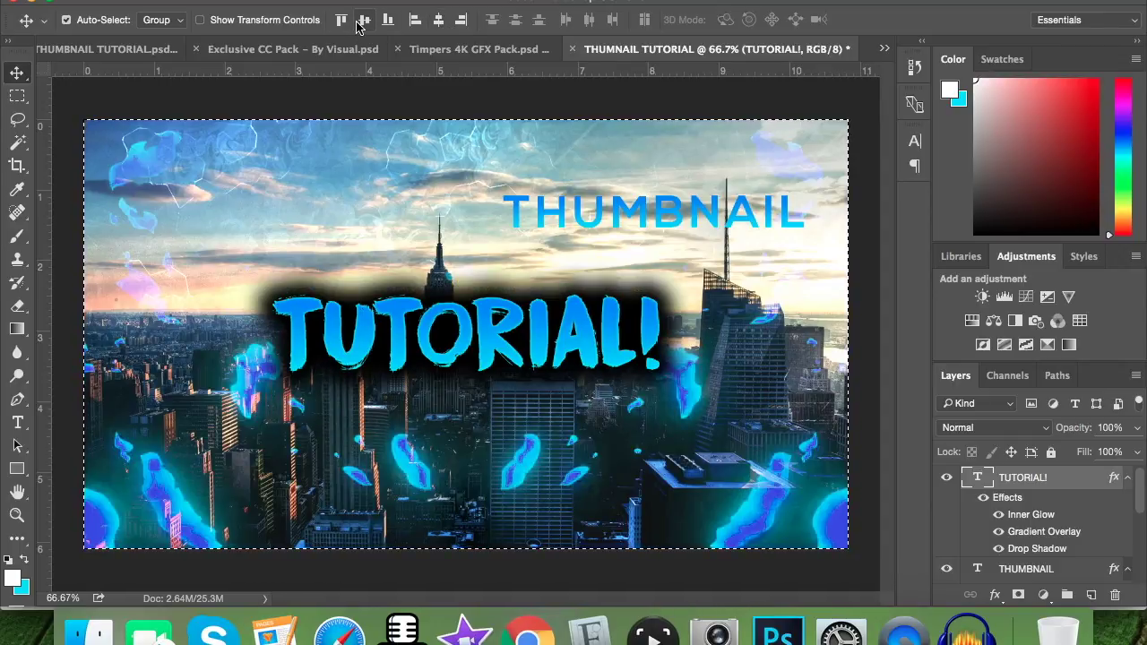
pyautogui.press('super+z')
pyautogui.press('super+d')
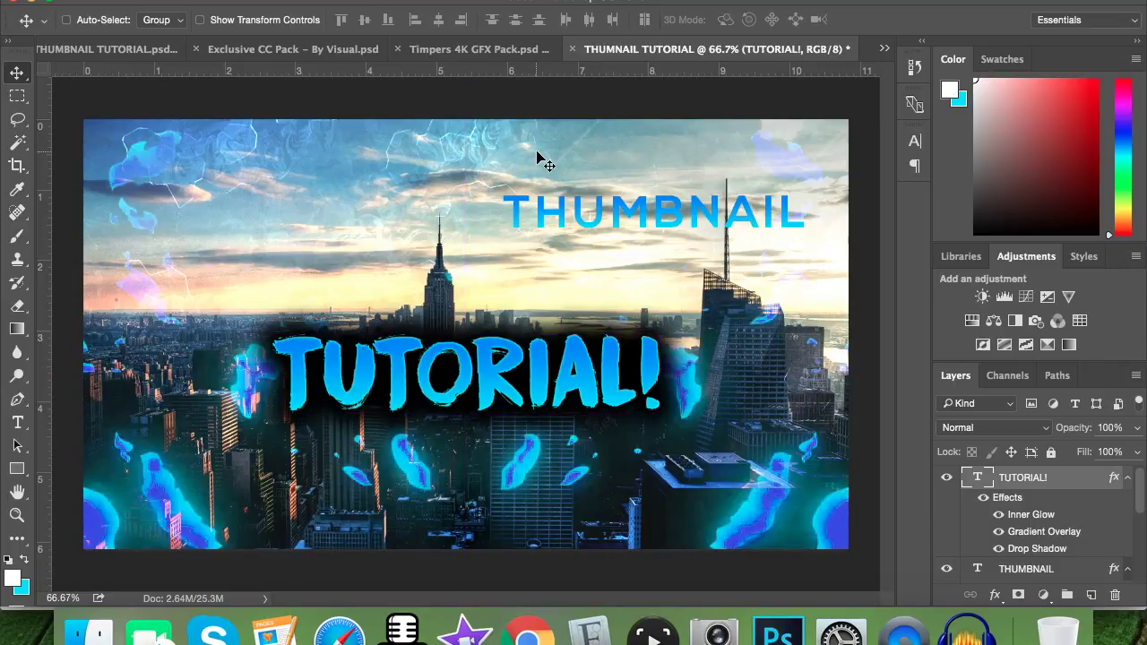
# Nudge the TUTORIAL! text up by about 30 px
pyautogui.hotkey('shift', 'Up')
pyautogui.hotkey('shift', 'Up')
pyautogui.hotkey('shift', 'Up')
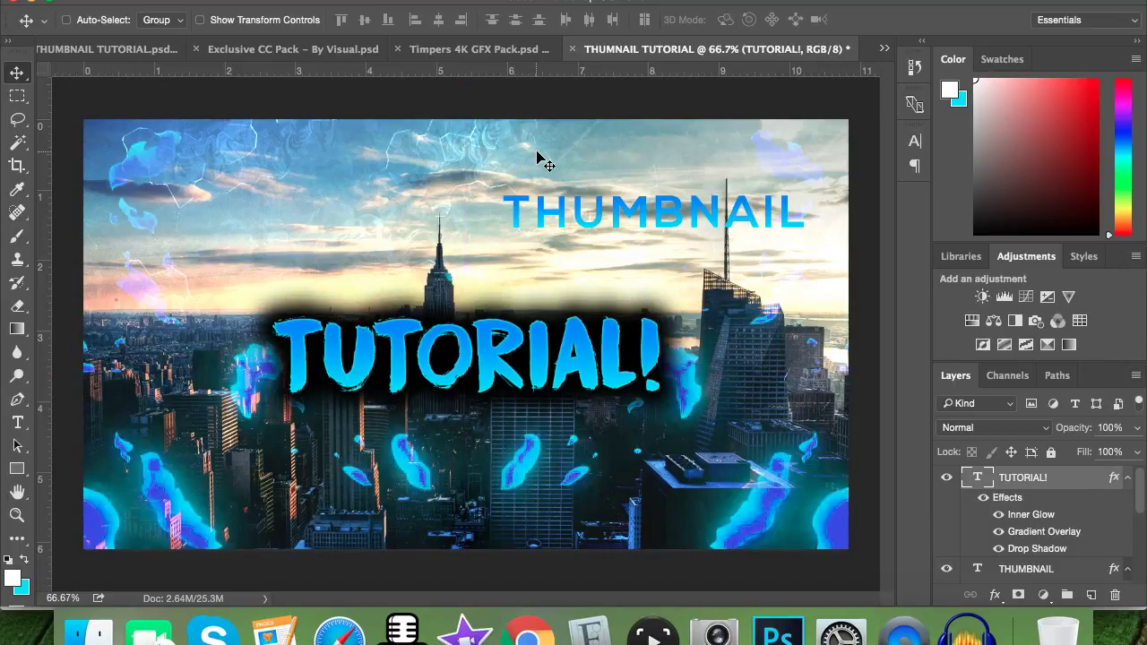
# Change the THUMBNAIL layer's Gradient Overlay to the Black, White preset with its black stop recoloured to light grey #b7b7b9
pyautogui.click(1056, 568)
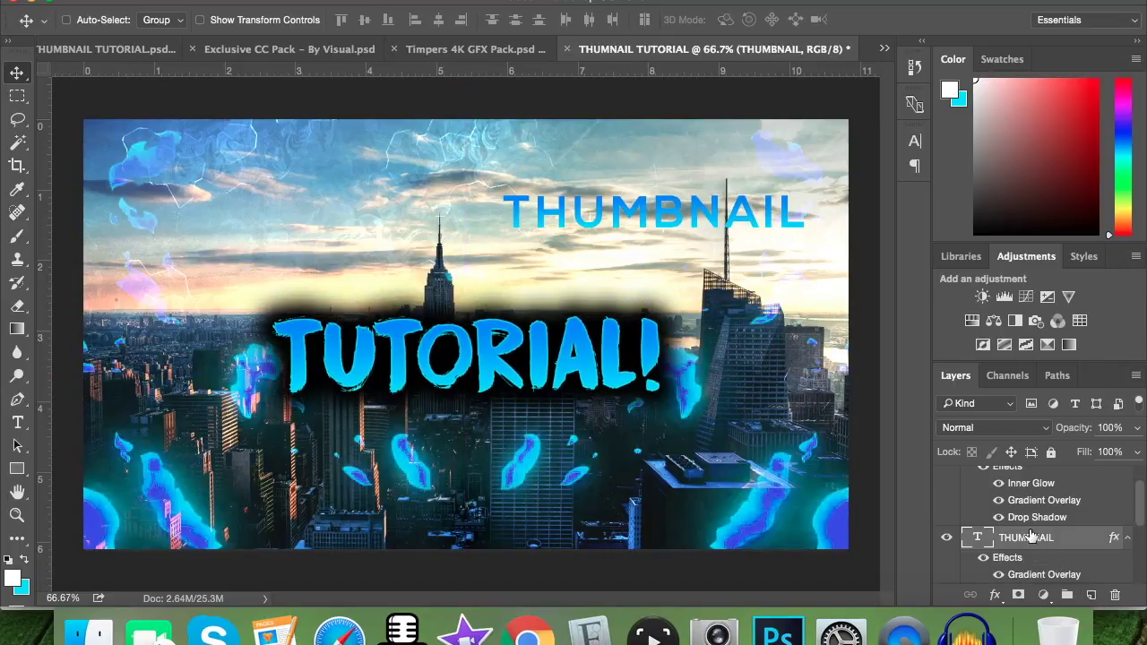
pyautogui.rightClick(1031, 538)
pyautogui.click(1022, 538)
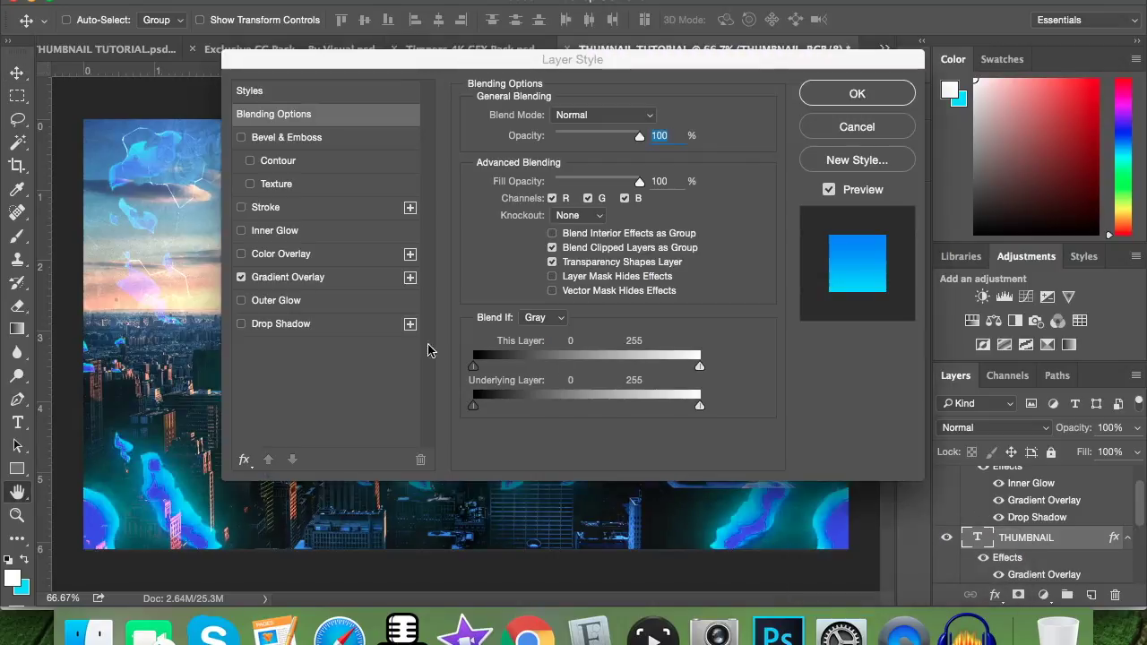
pyautogui.click(308, 281)
pyautogui.click(599, 159)
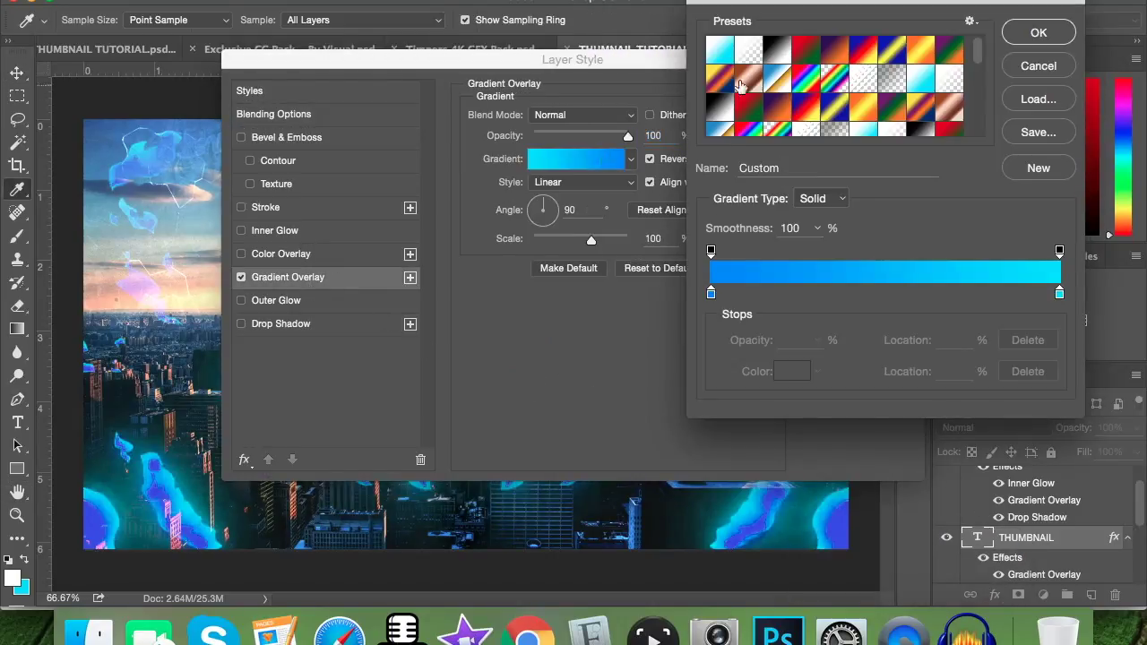
pyautogui.click(777, 52)
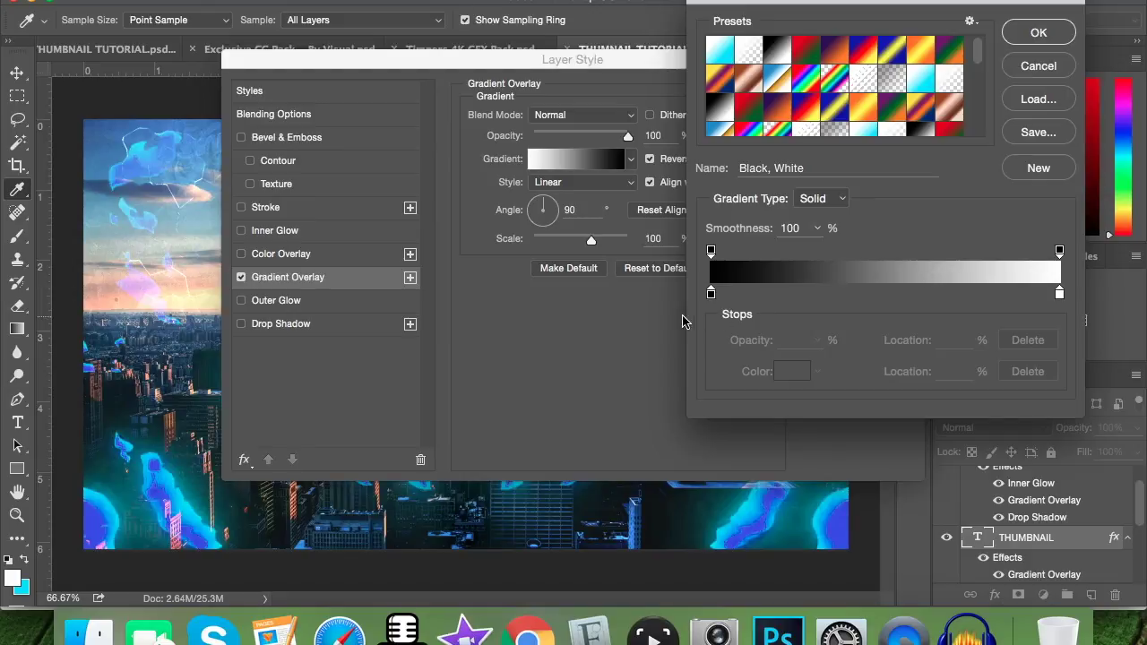
pyautogui.doubleClick(712, 294)
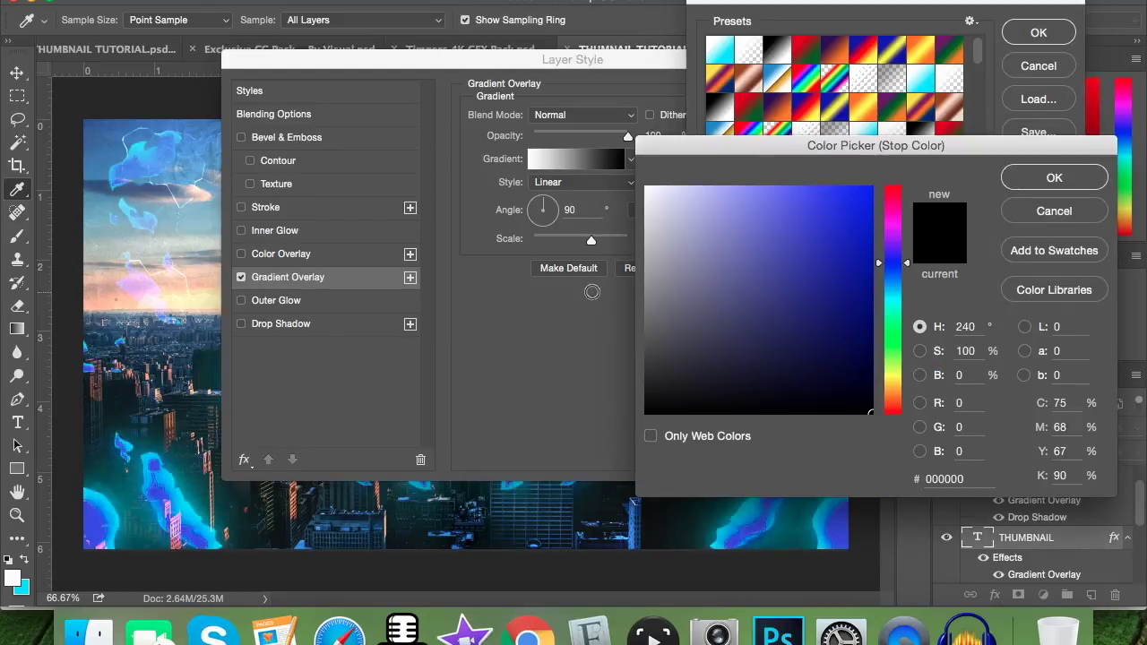
pyautogui.click(648, 249)
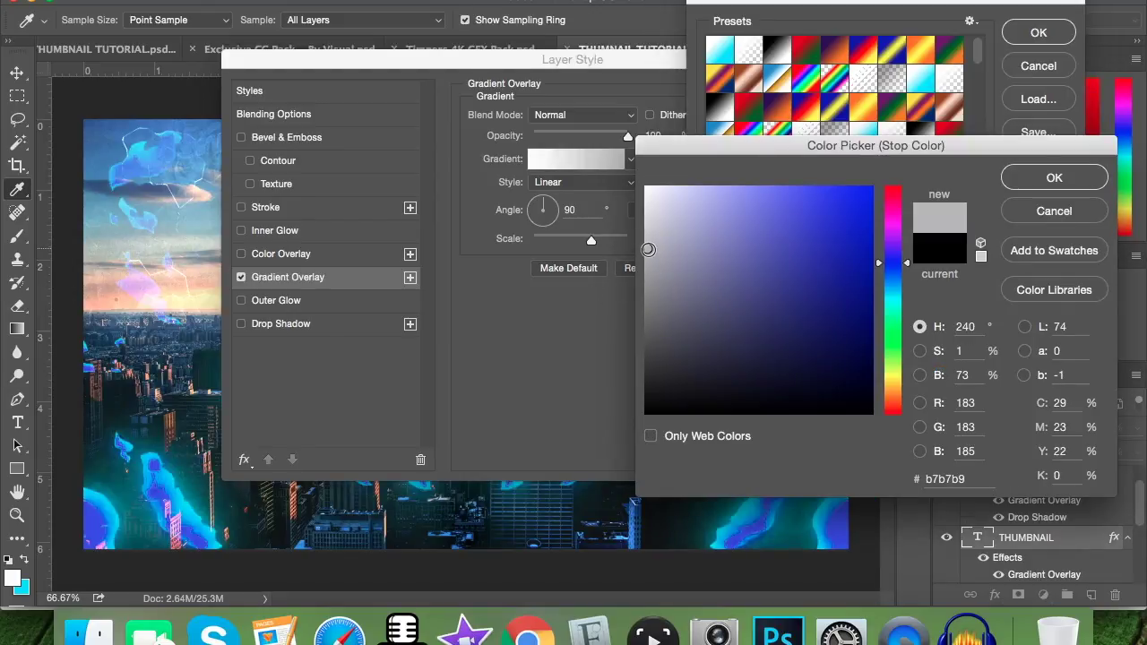
pyautogui.click(1091, 179)
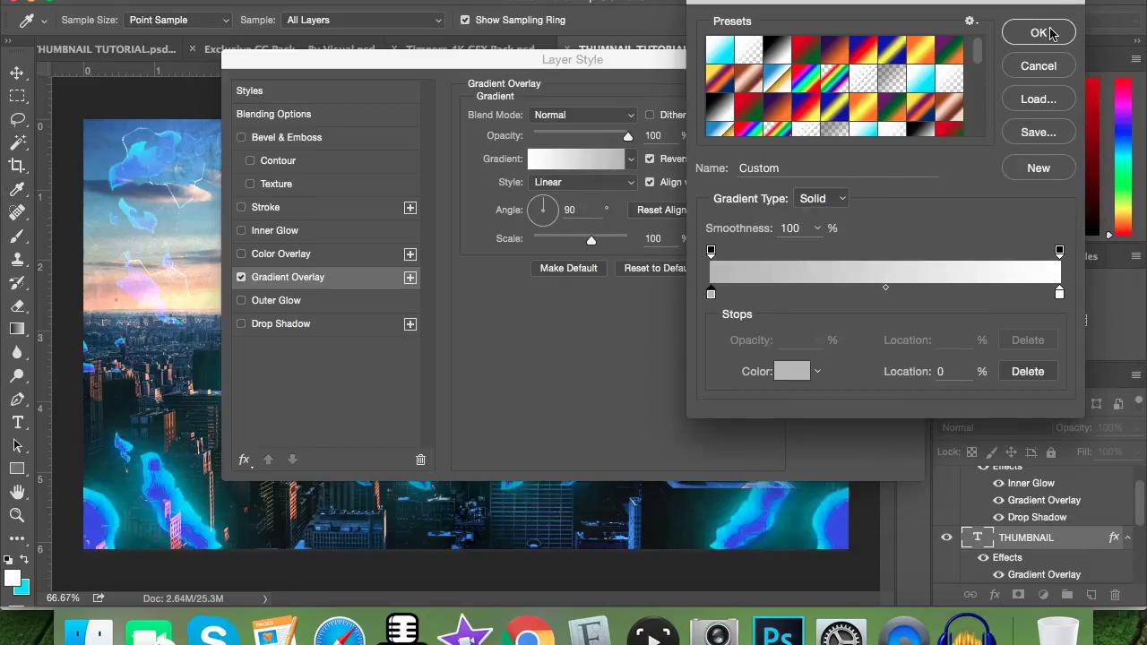
pyautogui.click(1053, 34)
# Add a white Overlay Inner Glow (100%, 5 px) and a black Multiply Drop Shadow (100%, 43% spread, 60 px) to the THUMBNAIL layer and apply
pyautogui.click(302, 231)
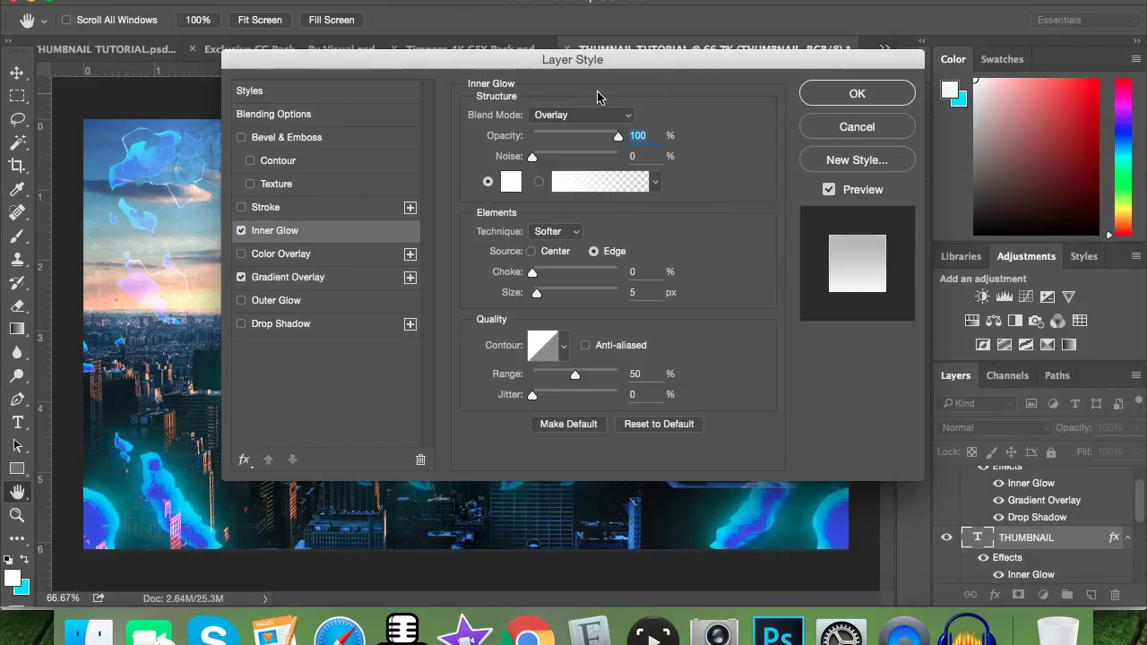
pyautogui.moveTo(602, 63); pyautogui.dragTo(780, 239)
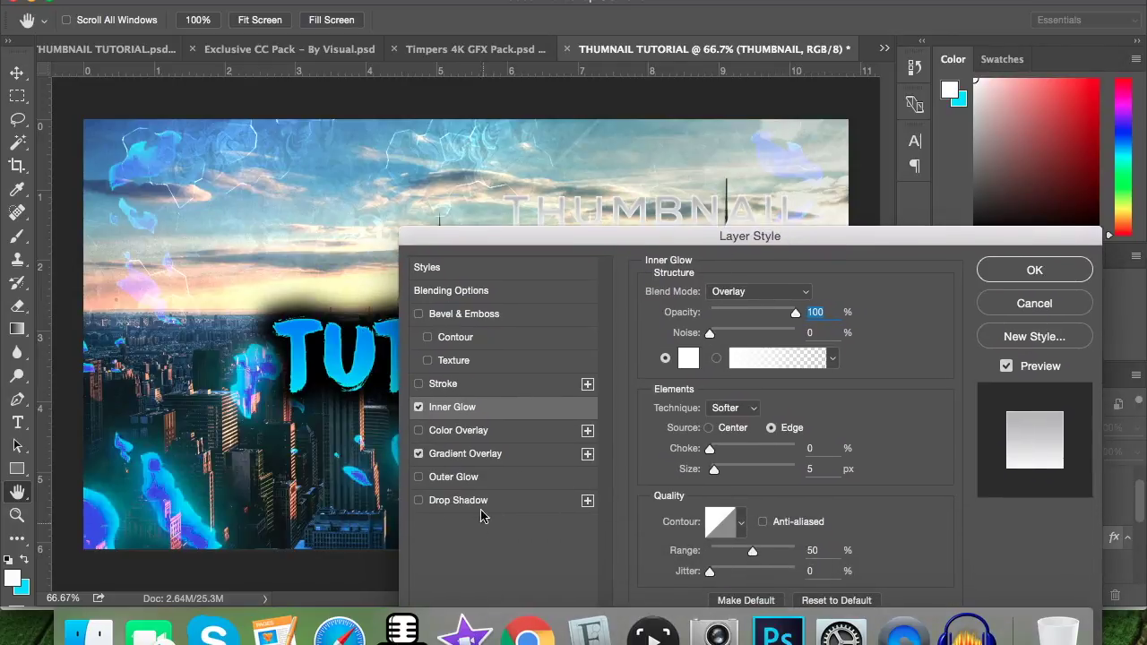
pyautogui.click(491, 504)
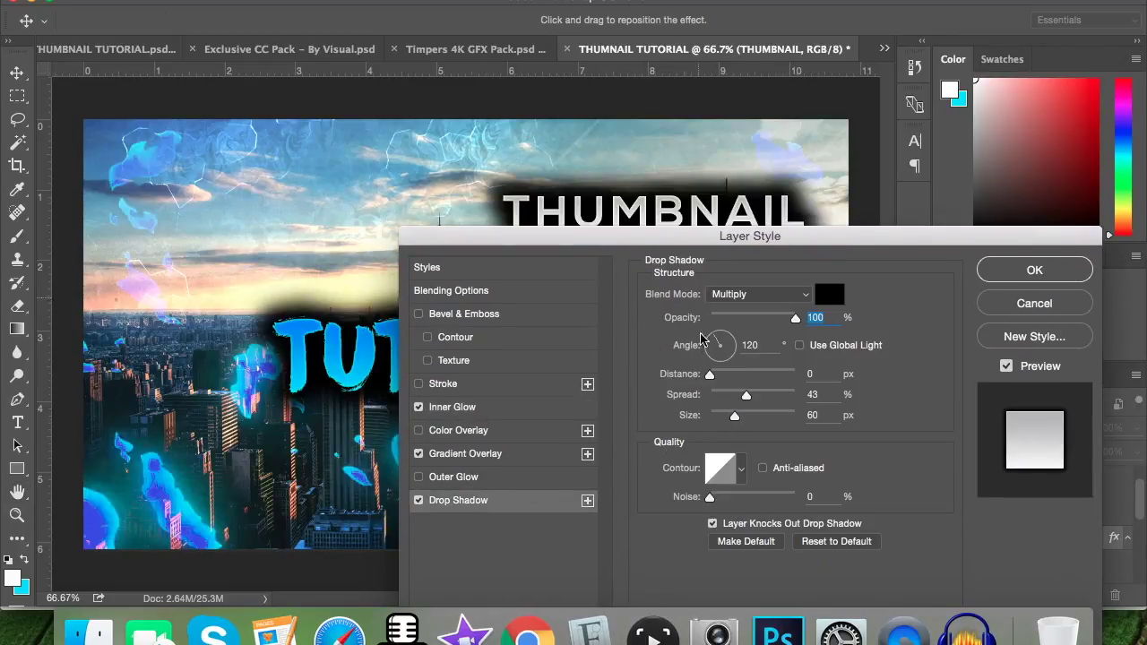
pyautogui.click(1035, 270)
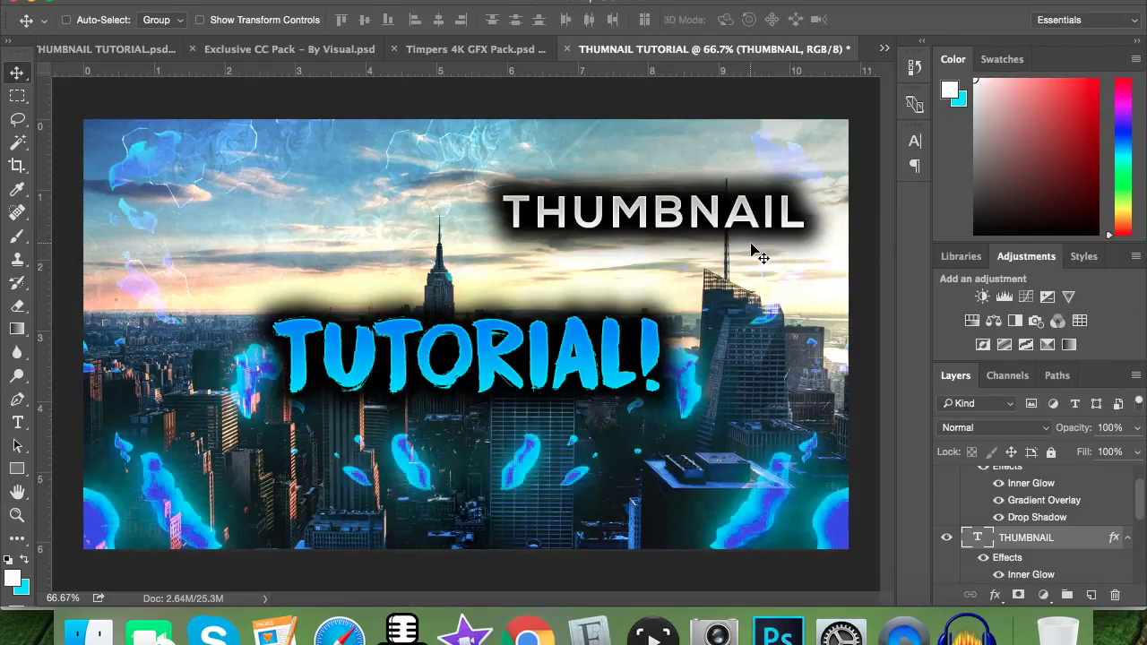
# Reduce the THUMBNAIL text size slightly and move the word directly above TUTORIAL!
pyautogui.click(17, 422)
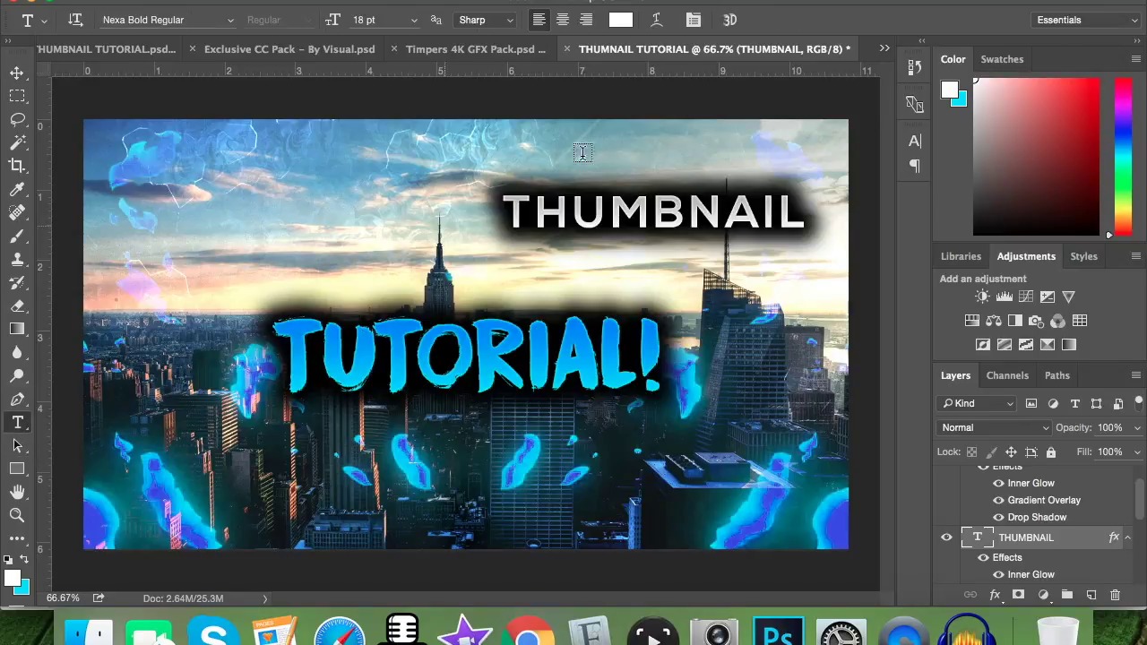
pyautogui.doubleClick(510, 208)
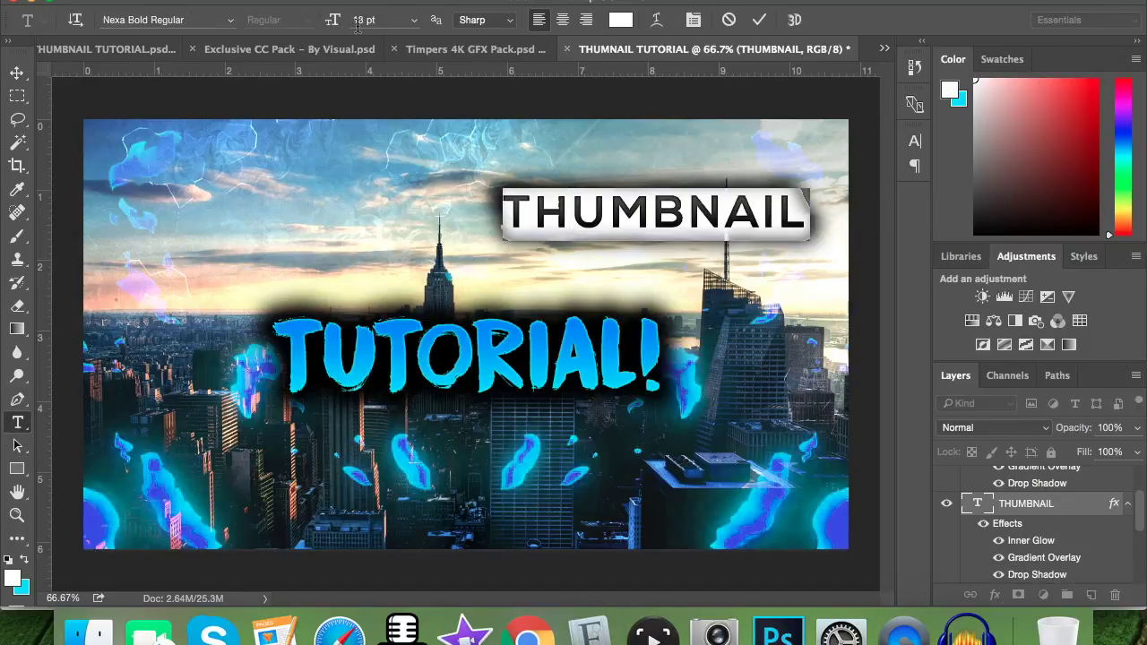
pyautogui.hotkey('ctrl', 'Return')
pyautogui.press('v')
pyautogui.moveTo(574, 170); pyautogui.dragTo(400, 242)
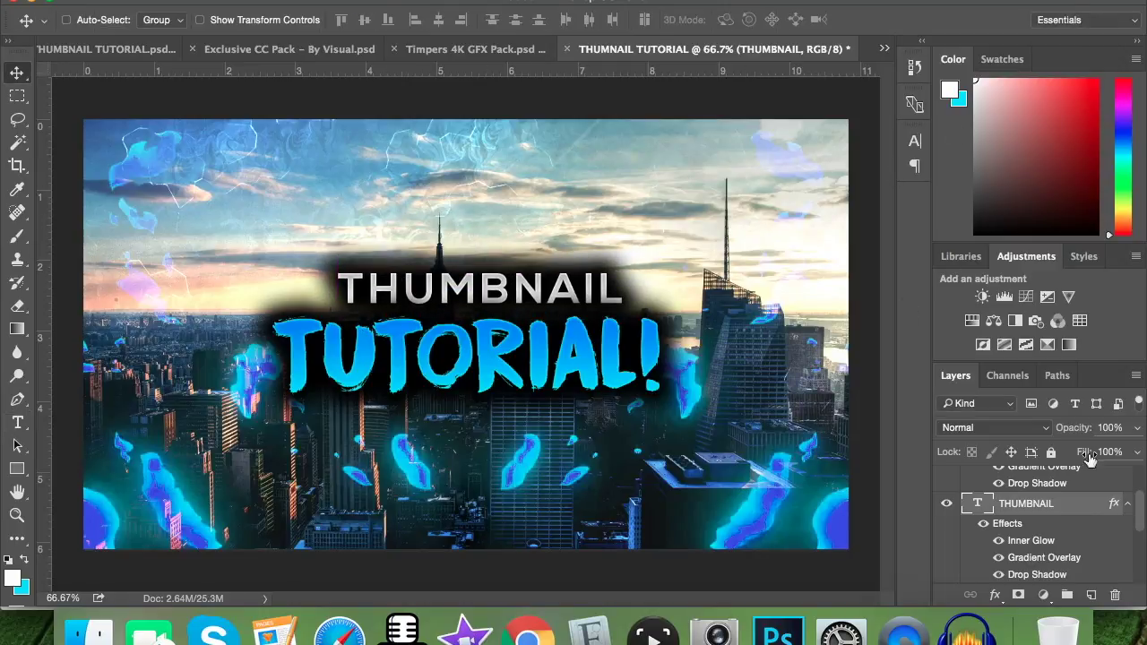
# Centre the THUMBNAIL and TUTORIAL! text layers horizontally on the canvas and clear the selection
pyautogui.scroll(3, 1075, 479)
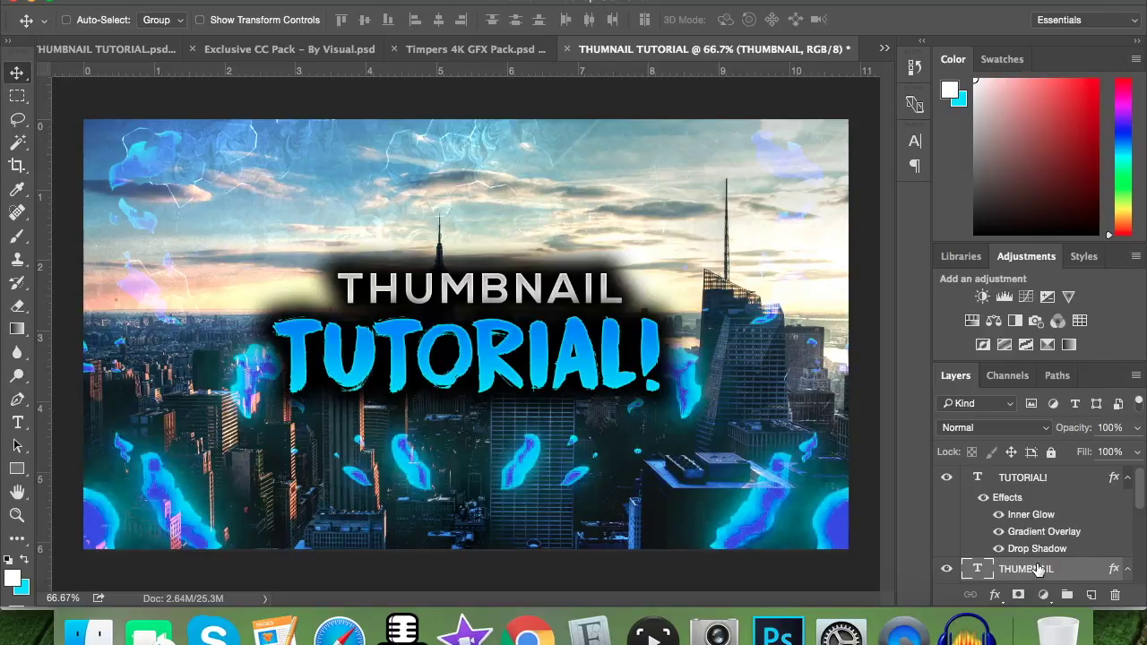
pyautogui.keyDown('shift'); pyautogui.click(1029, 478); pyautogui.keyUp('shift')
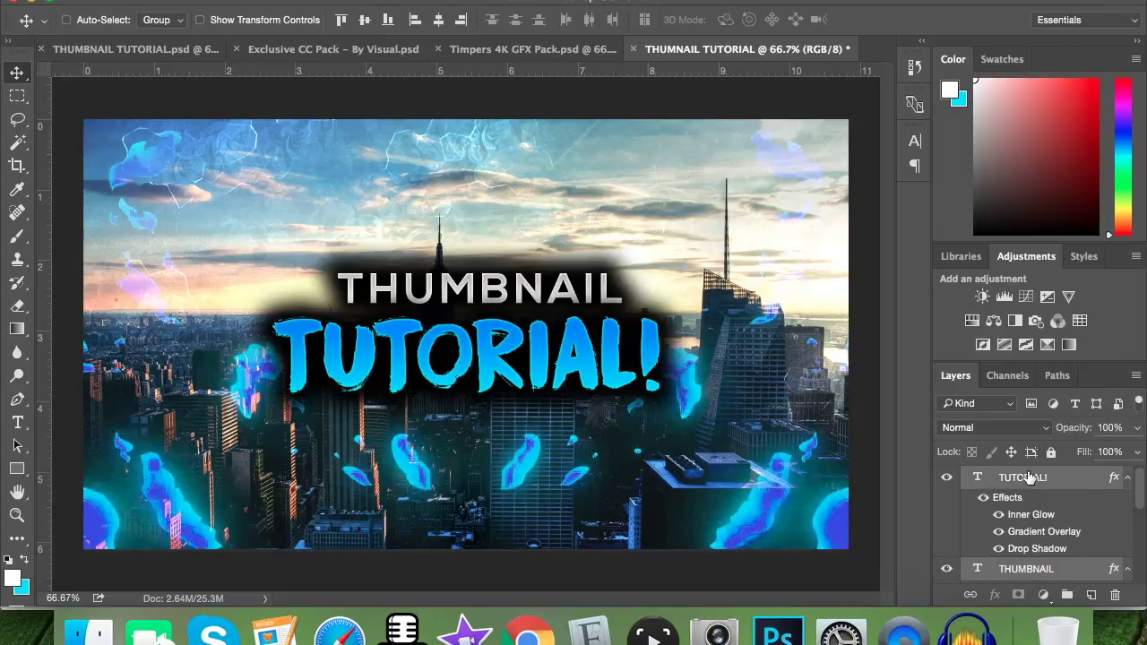
pyautogui.press('super+a')
pyautogui.click(436, 21)
pyautogui.press('super+d')
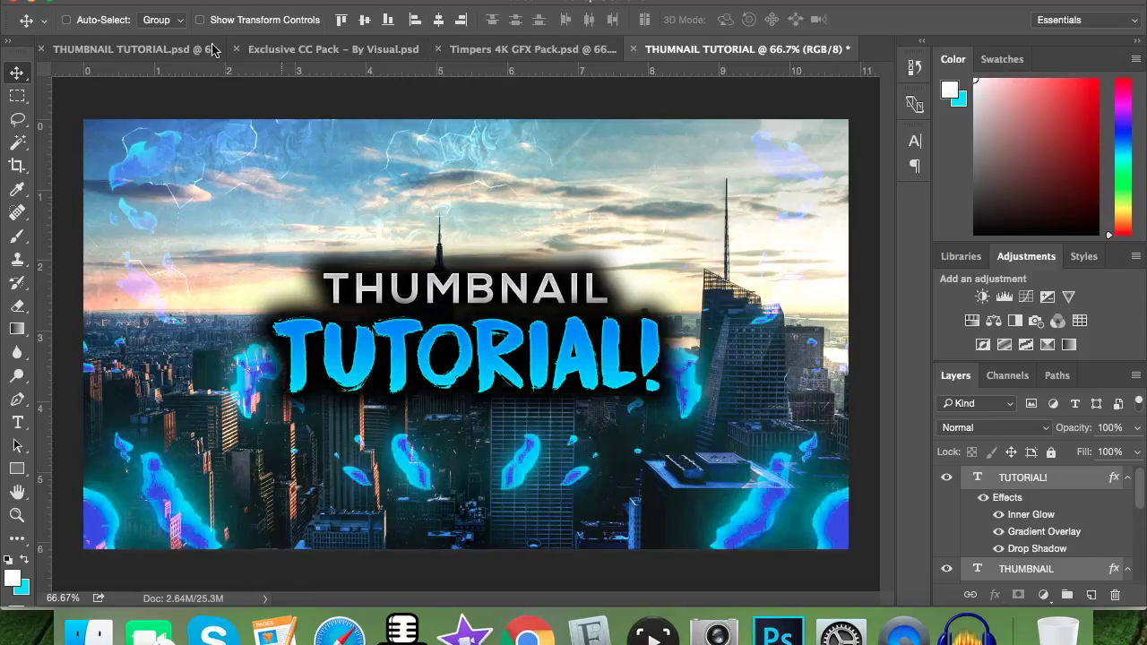
# Select the FLAMES copy layer in the working document and check the finished THUMBNAIL TUTORIAL.psd design for reference
pyautogui.click(175, 50)
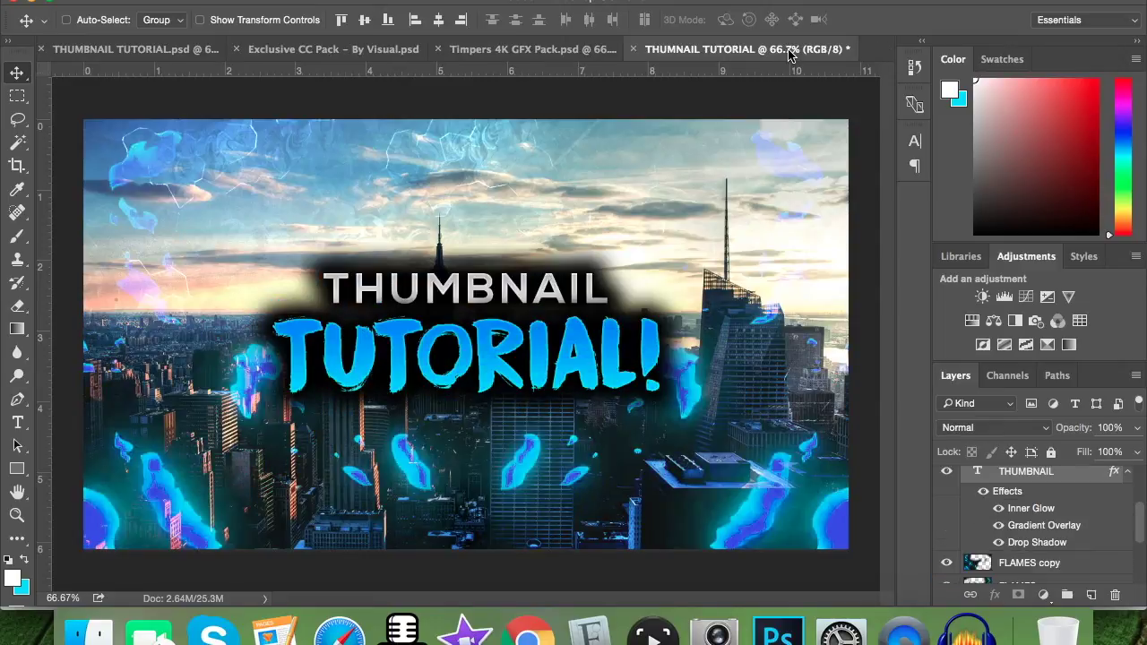
pyautogui.click(793, 50)
pyautogui.scroll(-3, 1089, 516)
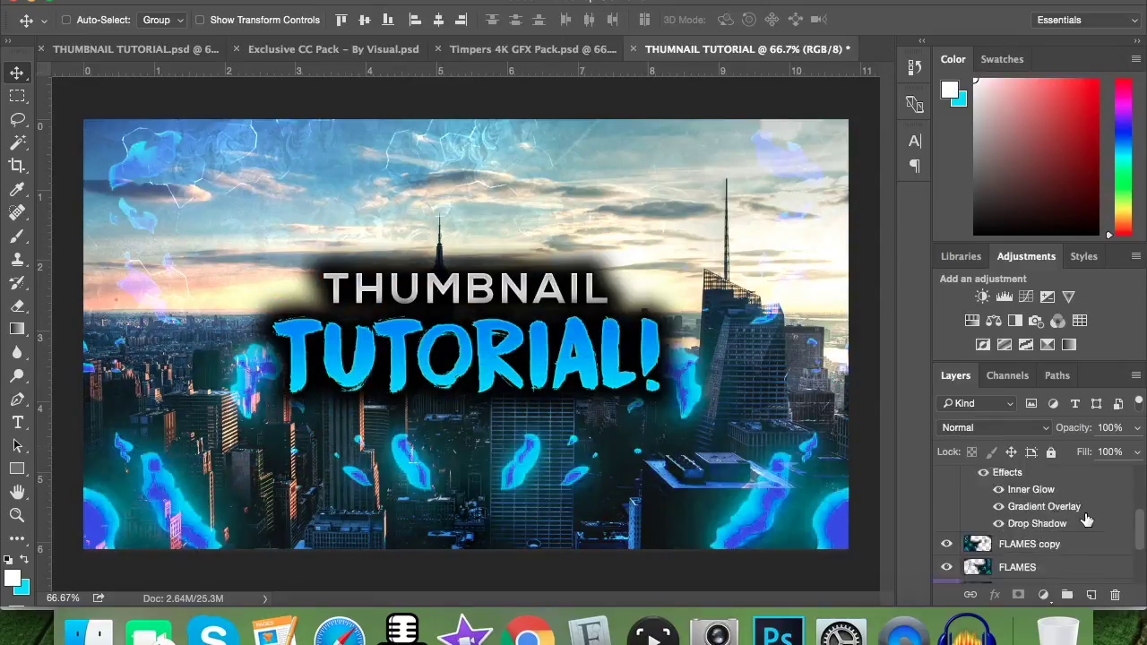
pyautogui.click(1067, 500)
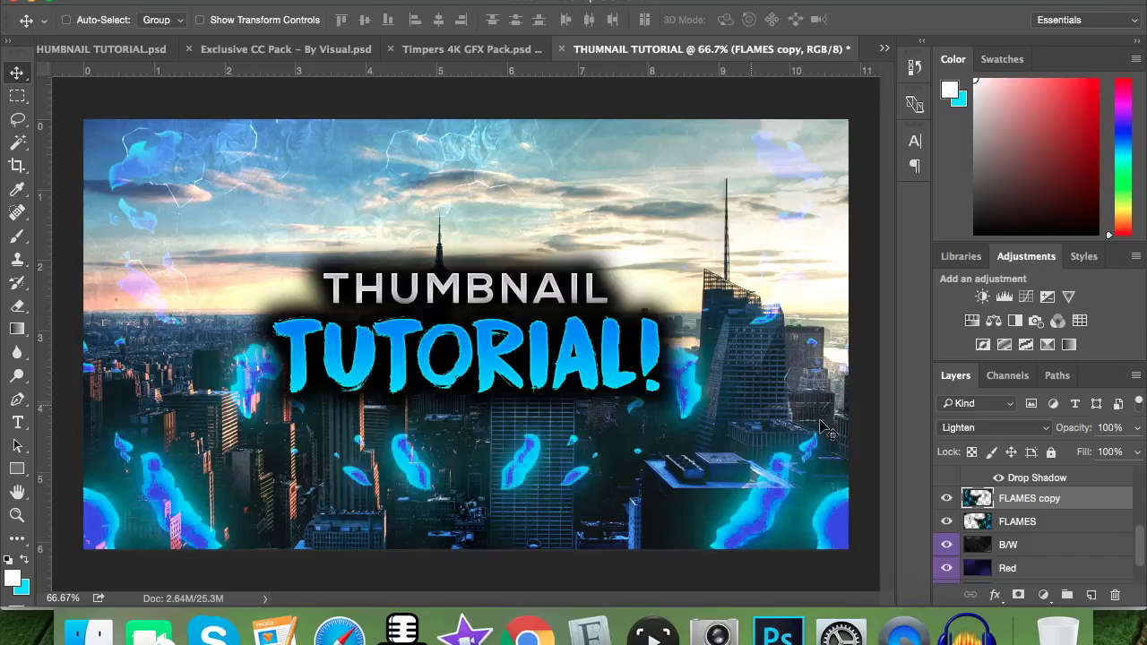
pyautogui.click(99, 49)
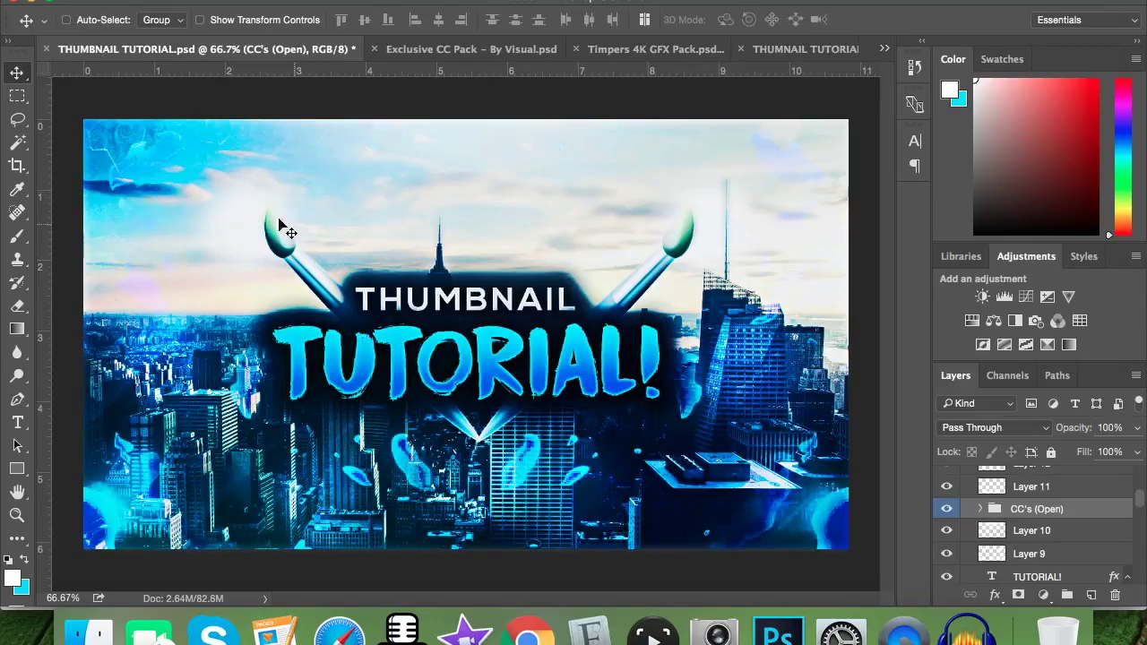
pyautogui.click(771, 50)
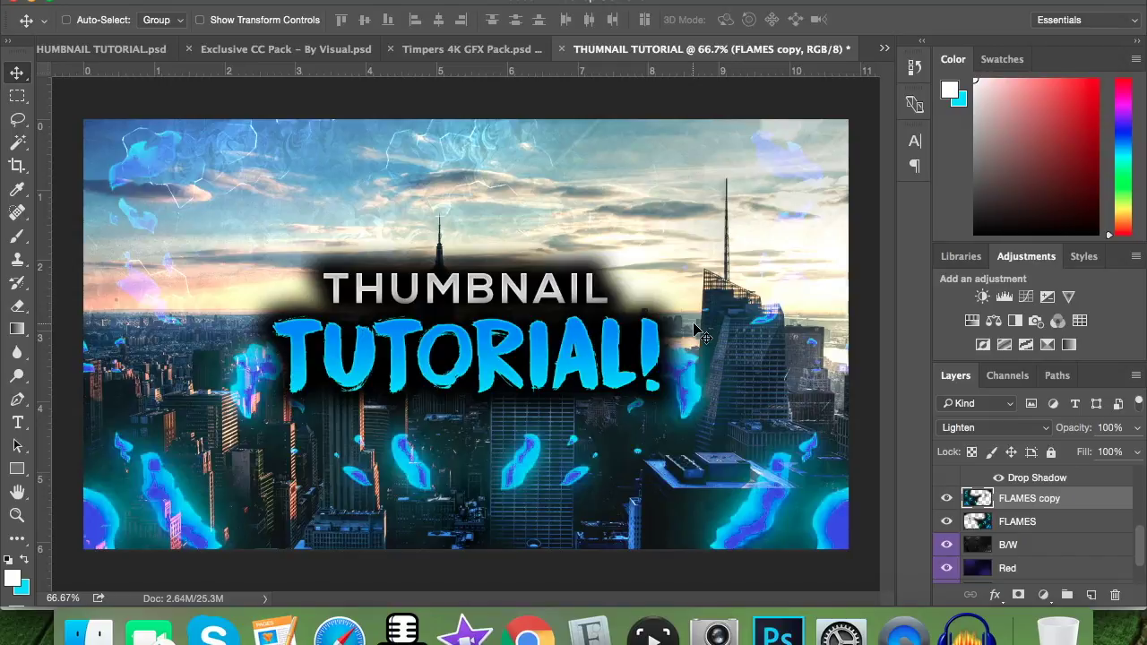
# Copy the Artist's Paintbrush clip art from Chrome and paste it into the Photoshop thumbnail on a new layer above FLAMES copy
pyautogui.click(527, 631)
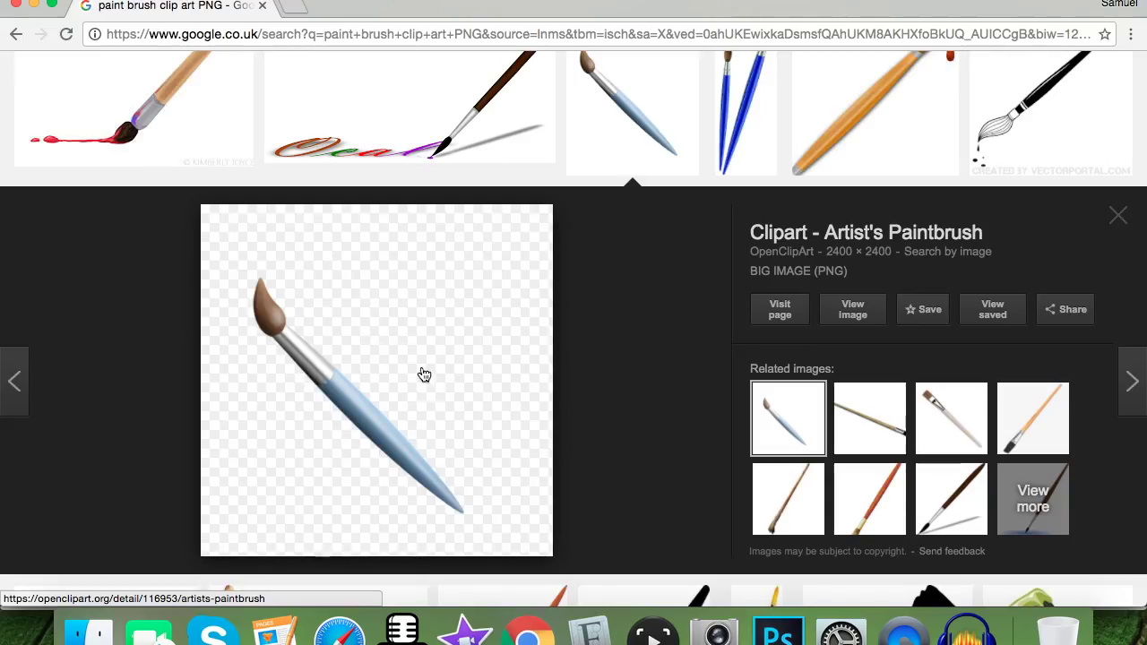
pyautogui.rightClick(394, 279)
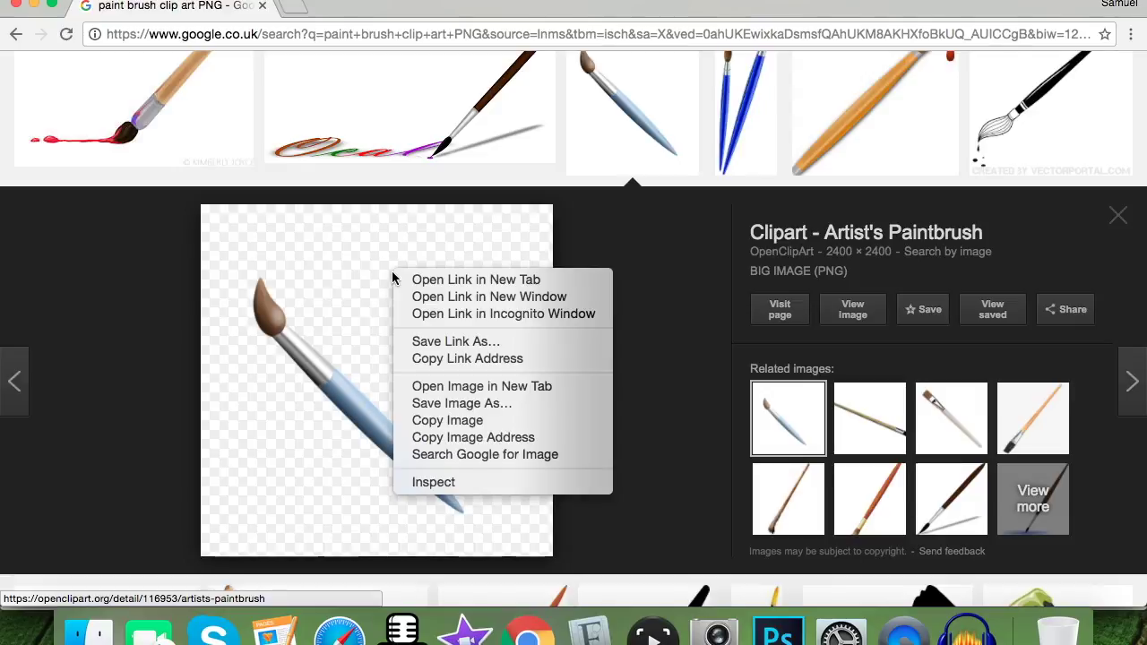
pyautogui.click(481, 420)
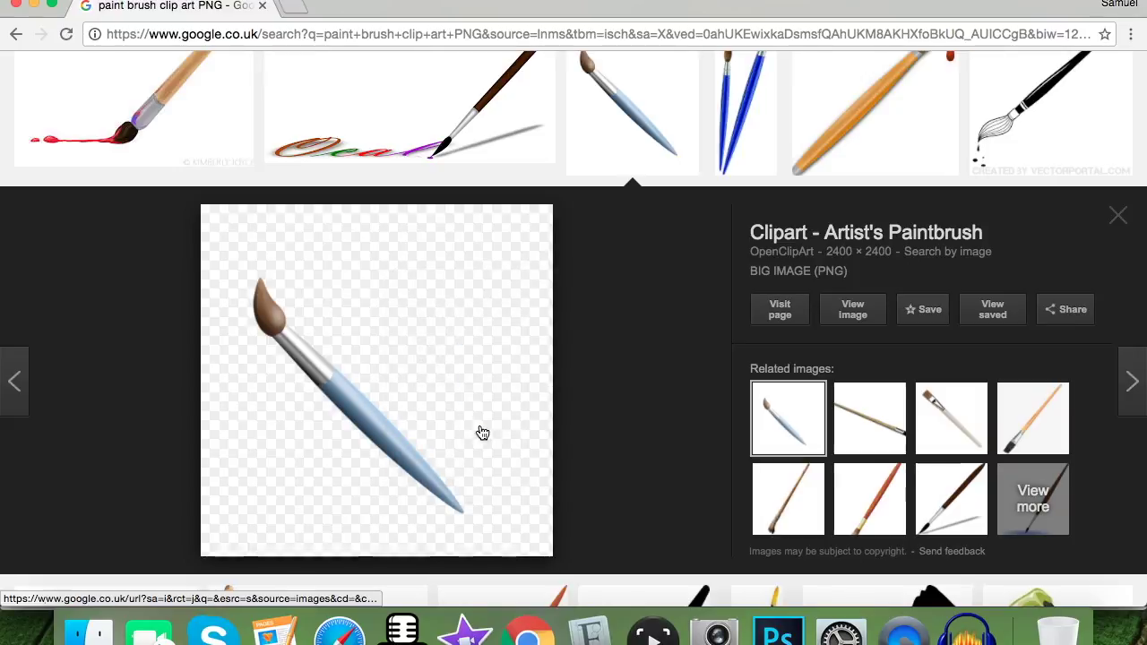
pyautogui.click(778, 632)
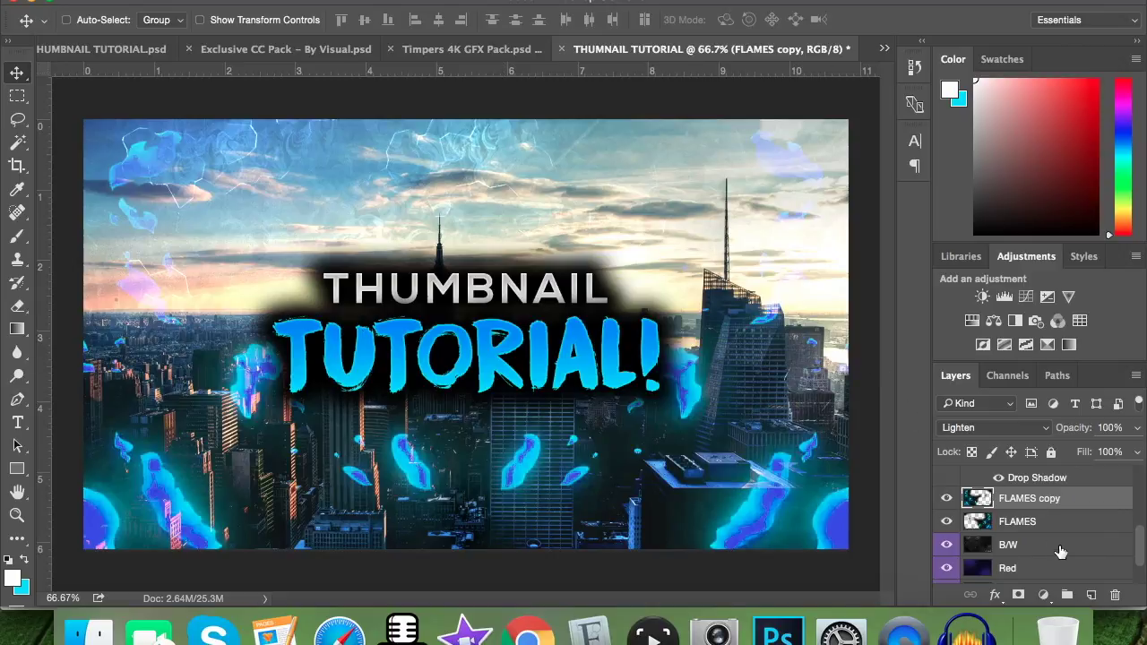
pyautogui.click(1091, 594)
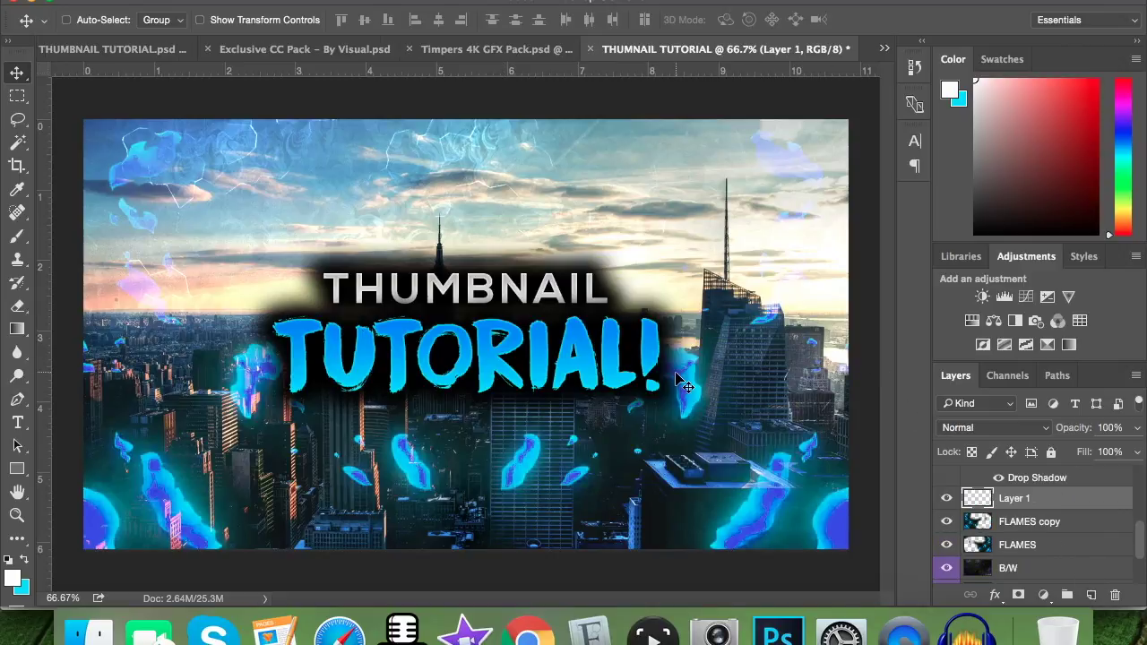
pyautogui.press('super+v')
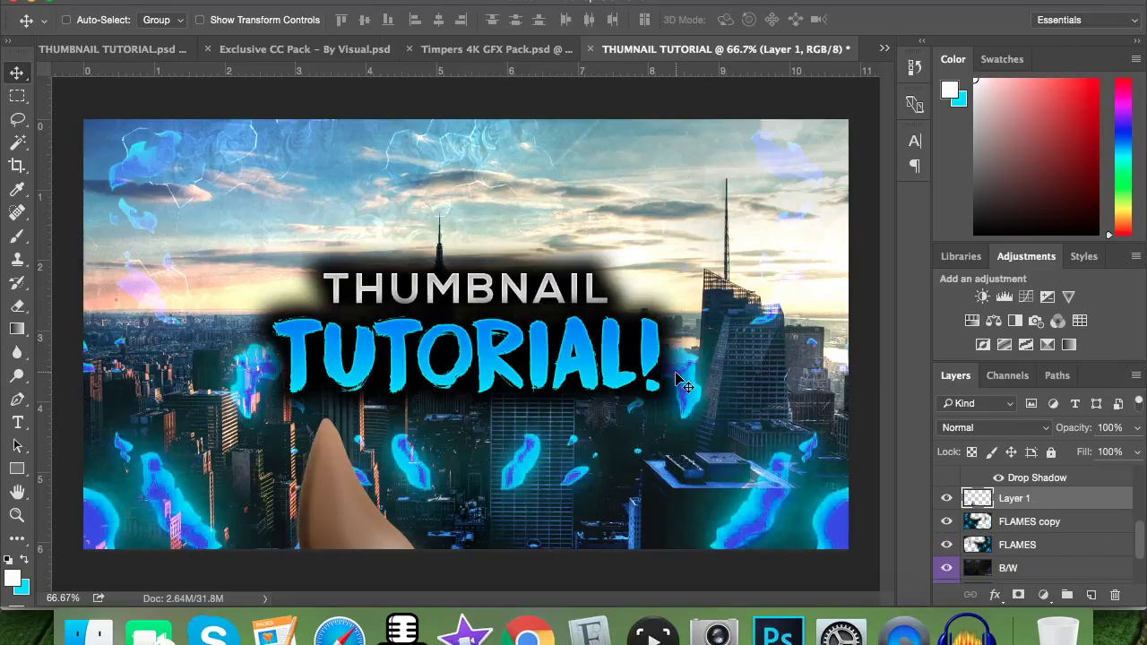
# Scale the pasted paintbrush to about 21% and place it diagonally behind the start of the title text, then hide the transform controls
pyautogui.click(242, 25)
pyautogui.moveTo(346, 443)
pyautogui.mouseDown()
pyautogui.moveTo(332, 185)
pyautogui.moveTo(318, 144)
pyautogui.mouseUp()
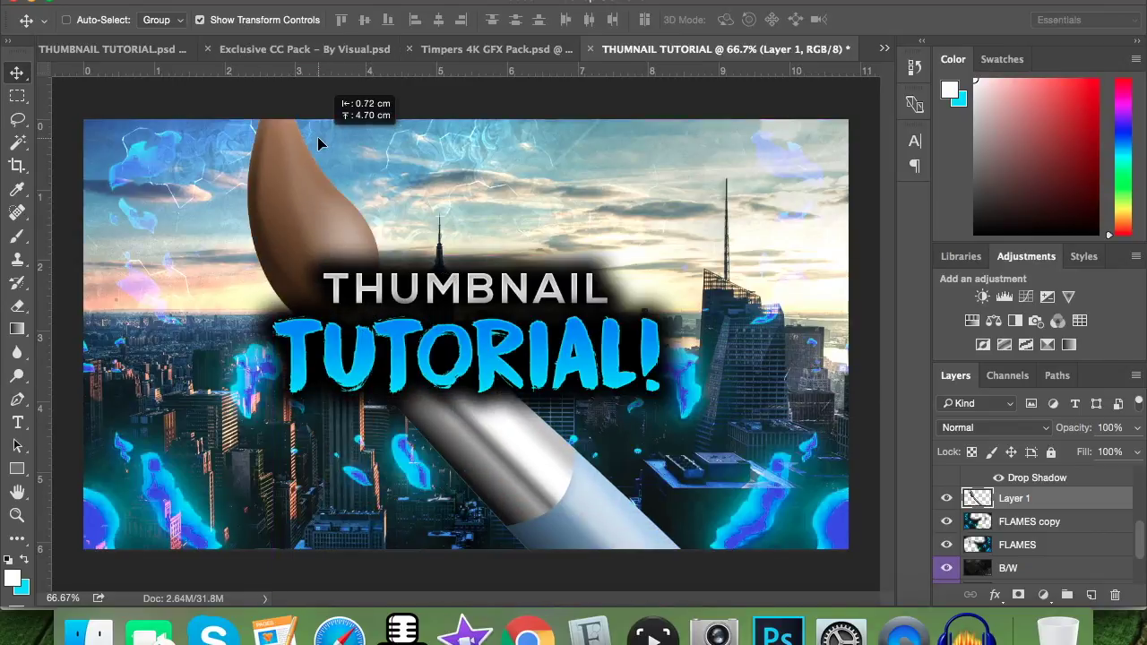
pyautogui.scroll(-3, 345, 172)
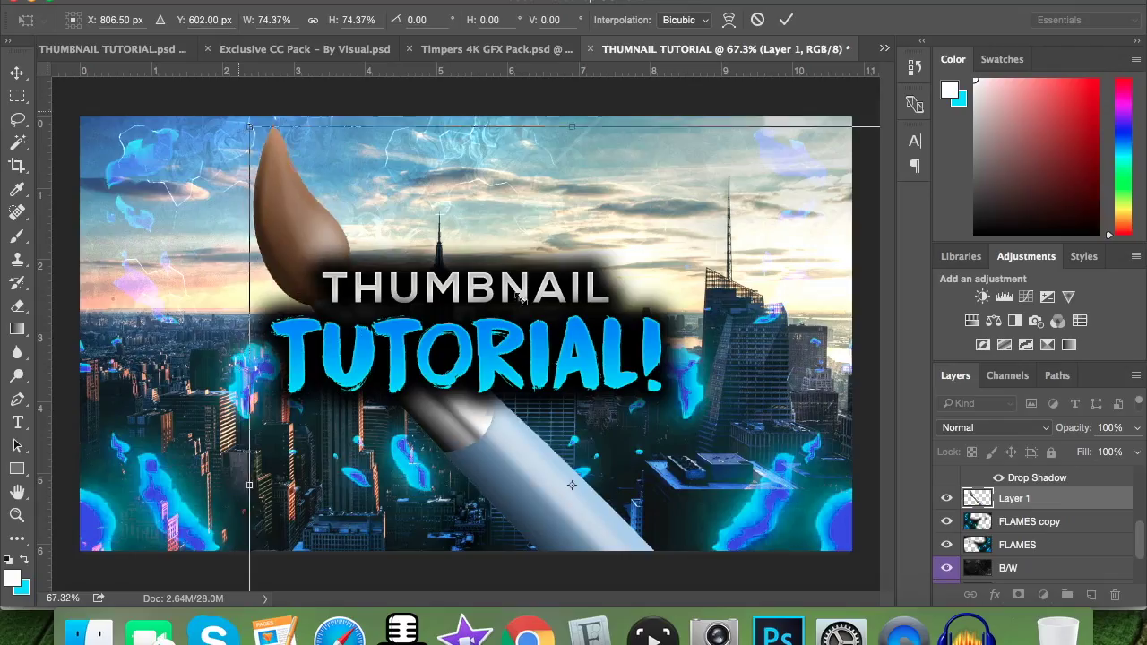
pyautogui.moveTo(248, 125); pyautogui.dragTo(539, 448)
pyautogui.moveTo(642, 482)
pyautogui.mouseDown()
pyautogui.moveTo(502, 394)
pyautogui.moveTo(354, 162)
pyautogui.moveTo(323, 173)
pyautogui.mouseUp()
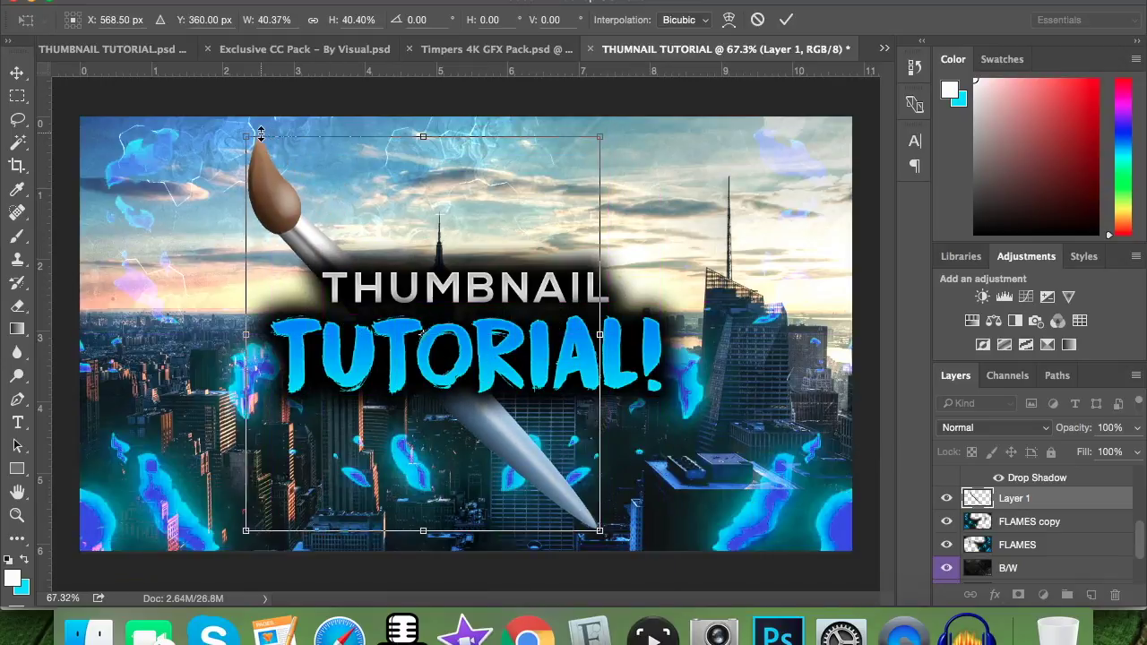
pyautogui.moveTo(288, 161)
pyautogui.mouseDown()
pyautogui.moveTo(345, 143)
pyautogui.moveTo(455, 234)
pyautogui.mouseUp()
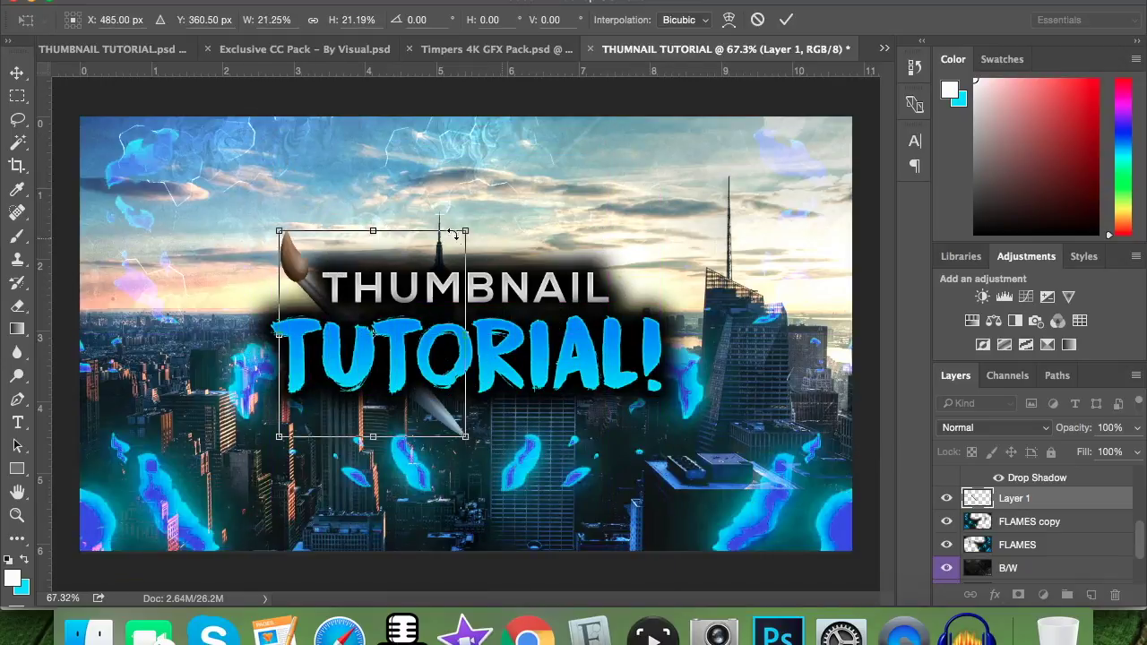
pyautogui.click(785, 19)
pyautogui.click(259, 25)
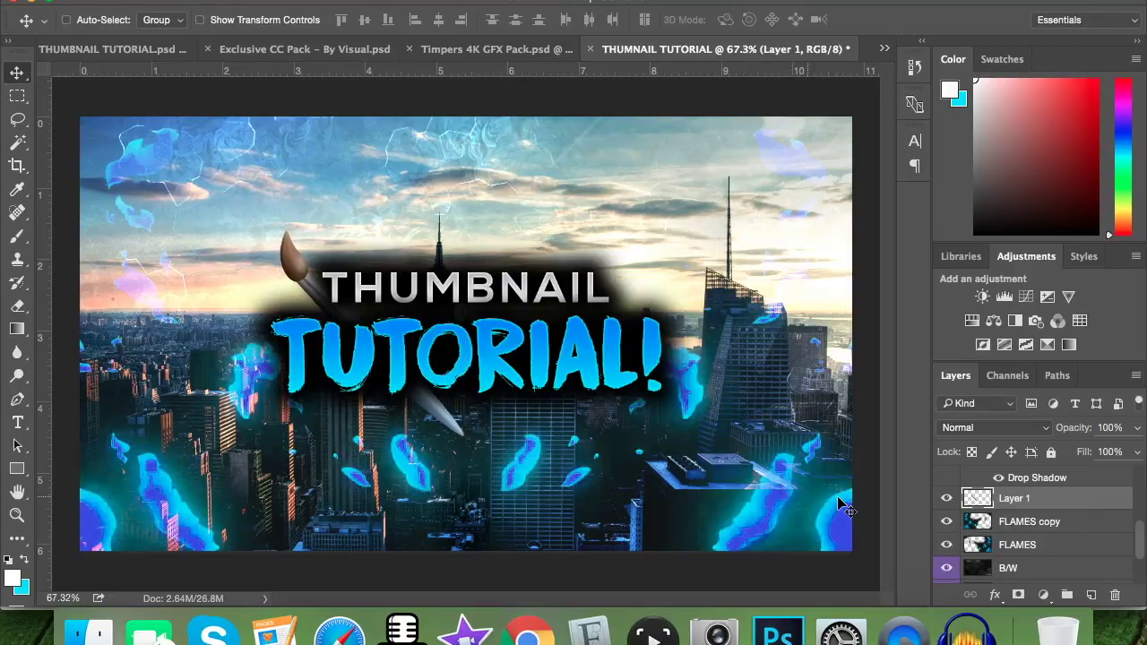
# Give the paintbrush layer a bright blue Overlay Color Overlay at 50% and a white Overlay Inner Glow at 100%, 5 px
pyautogui.rightClick(1046, 504)
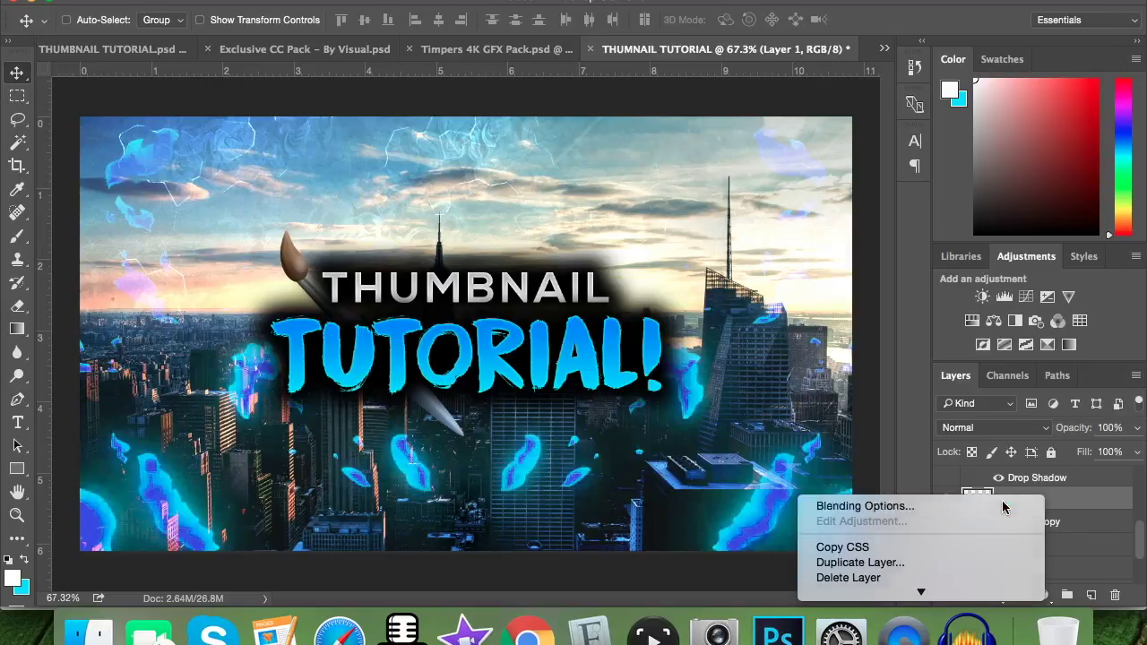
pyautogui.click(1007, 507)
pyautogui.click(280, 254)
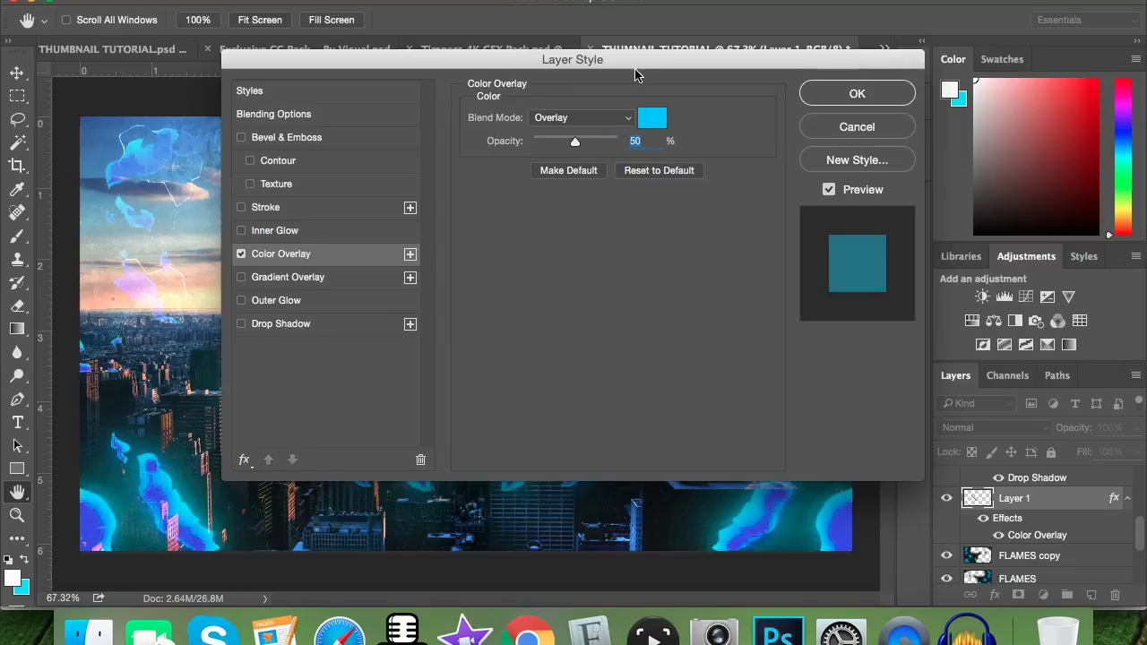
pyautogui.moveTo(642, 67); pyautogui.dragTo(869, 49)
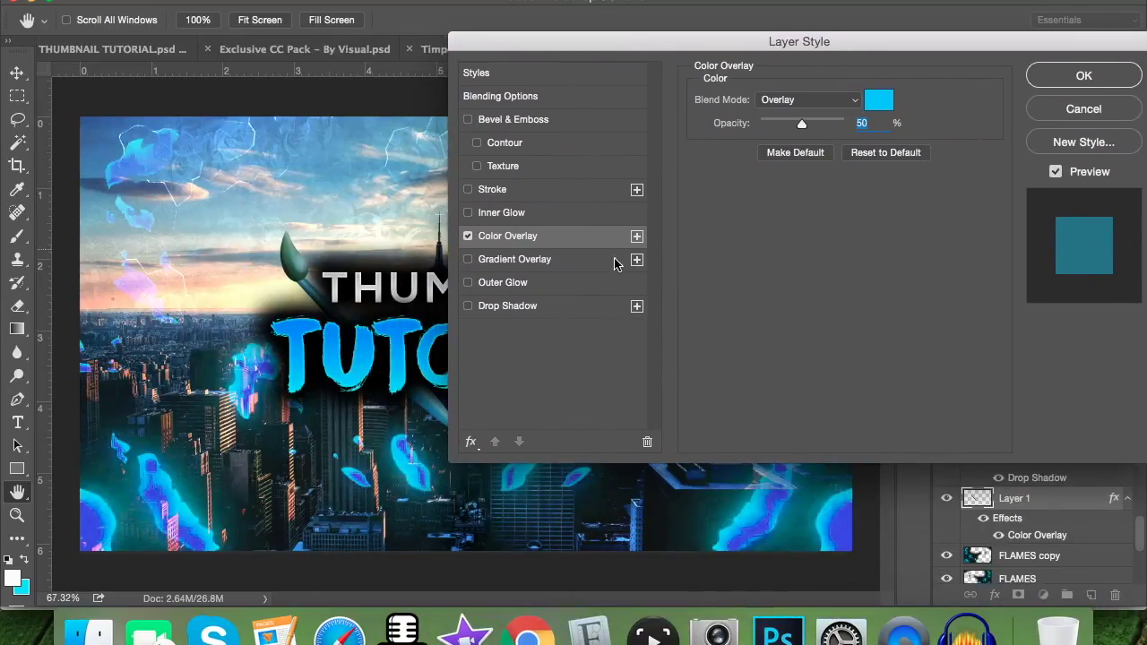
pyautogui.click(503, 213)
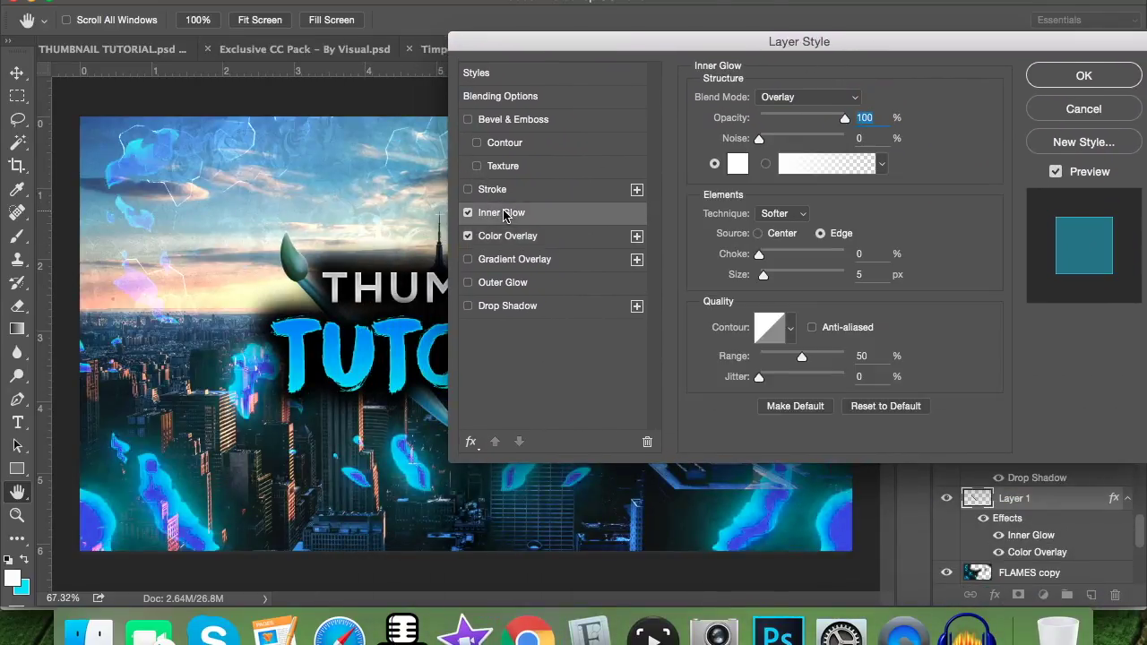
pyautogui.click(1086, 79)
pyautogui.press('v')
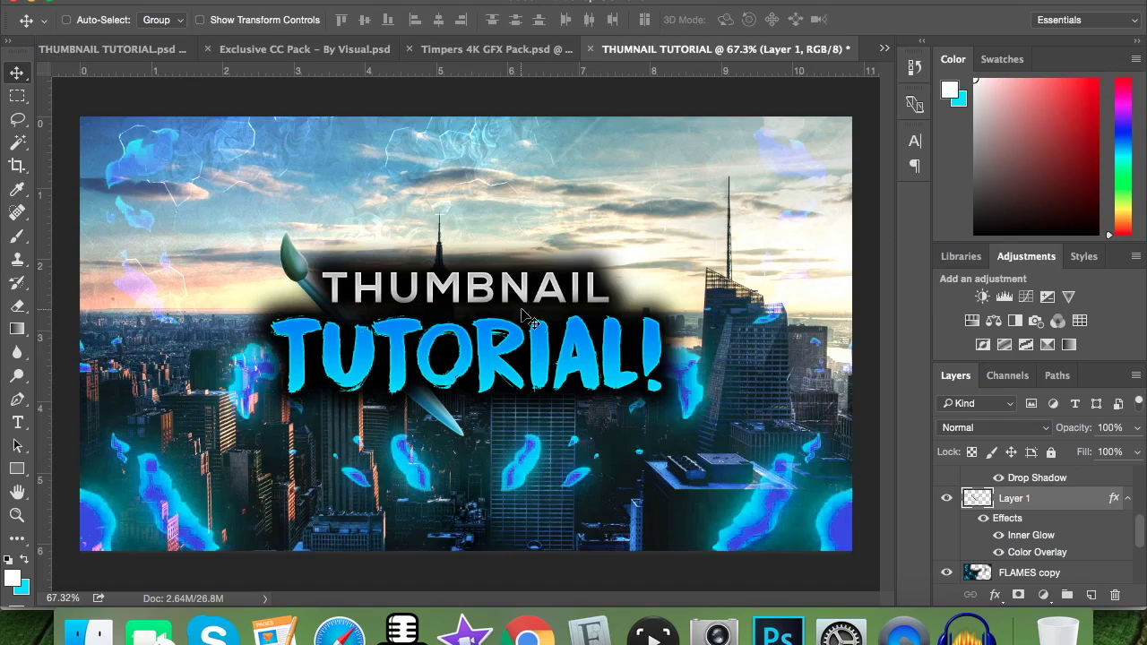
# Duplicate the paintbrush layer and flip the copy horizontally with Free Transform
pyautogui.press('super+j')
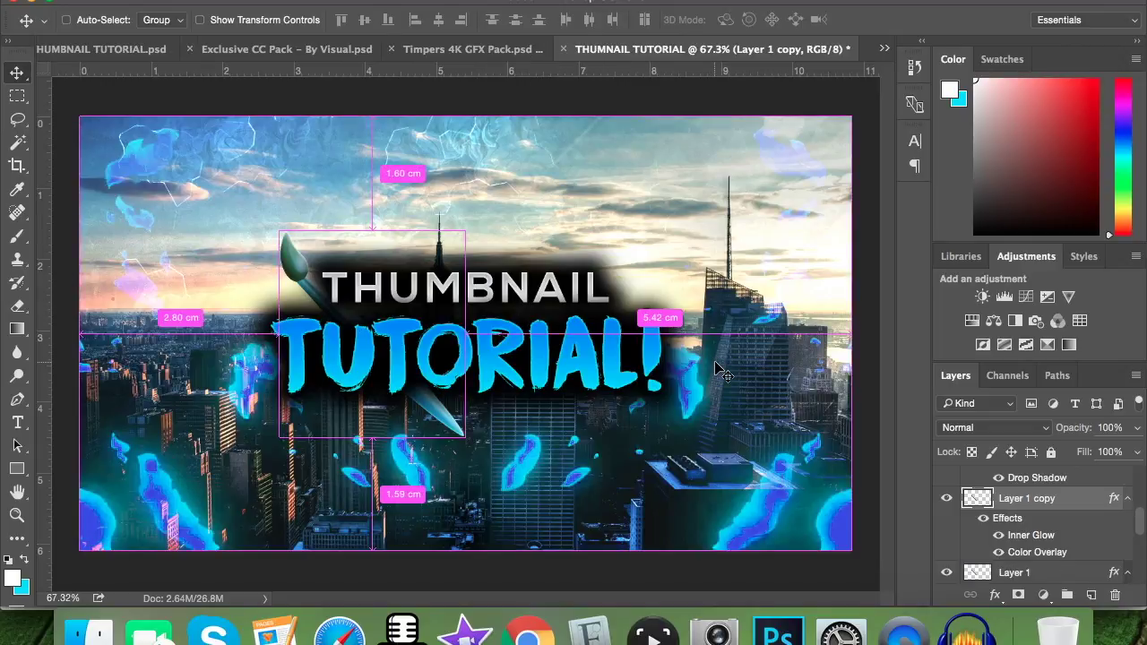
pyautogui.click(200, 20)
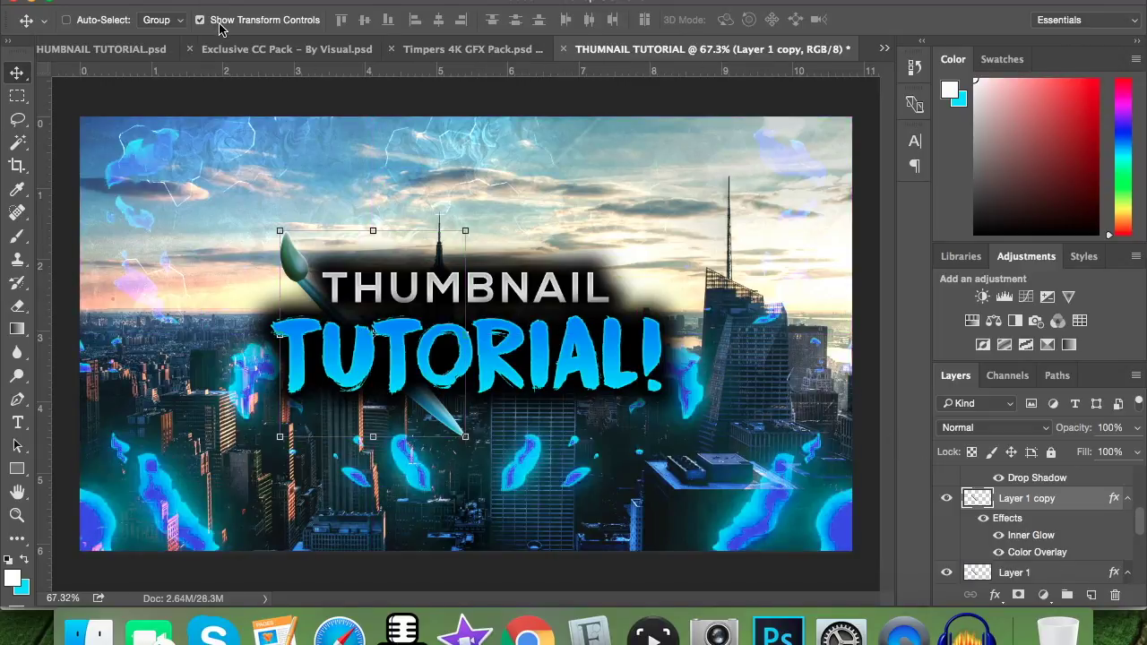
pyautogui.rightClick(397, 348)
pyautogui.press('Escape')
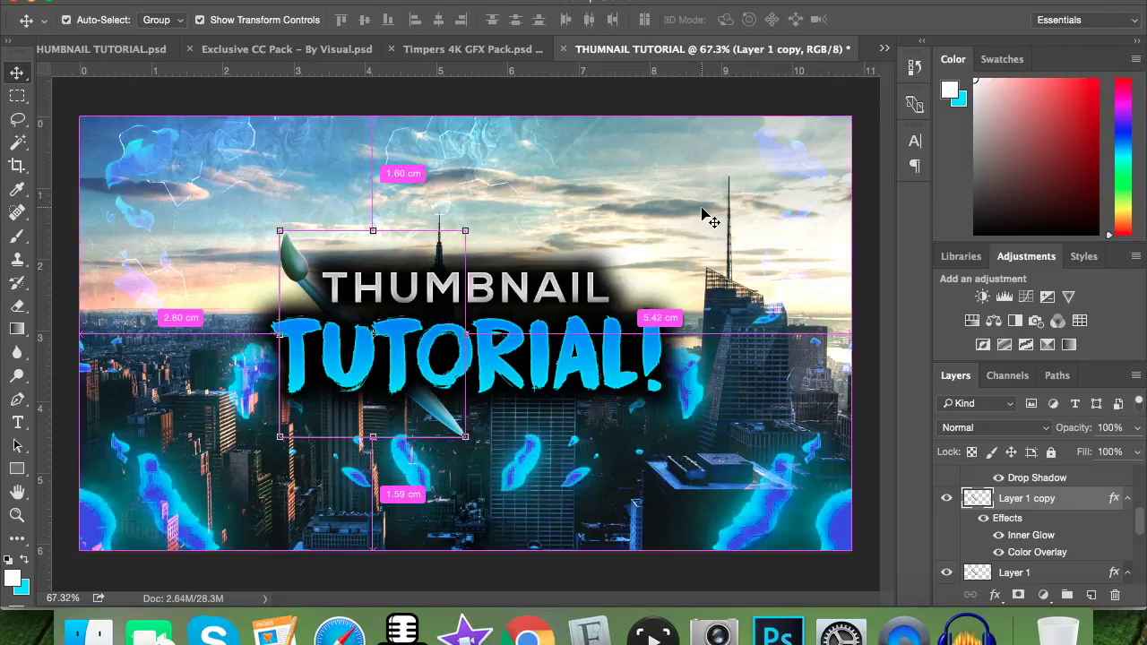
pyautogui.hotkey('ctrl', 't')
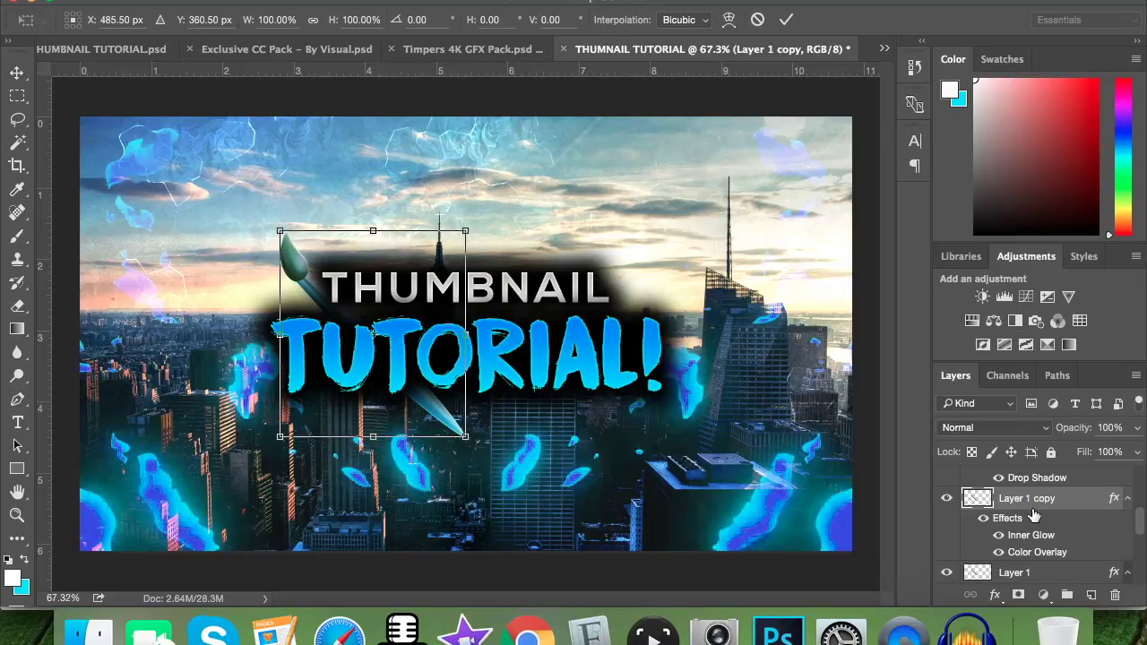
pyautogui.rightClick(414, 332)
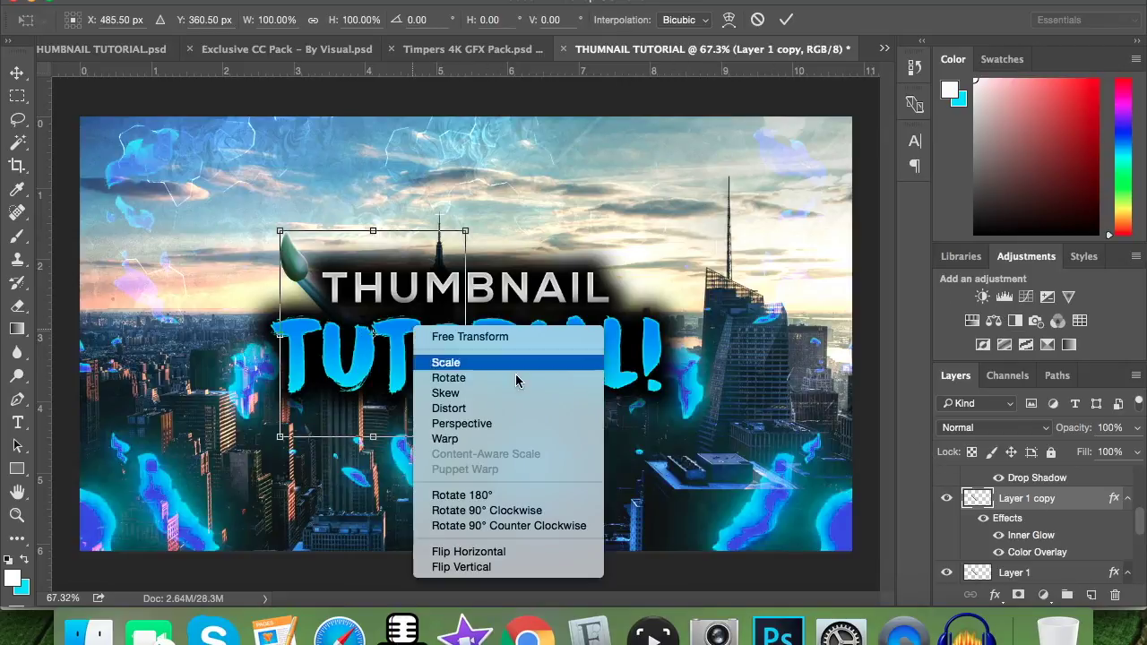
pyautogui.click(538, 555)
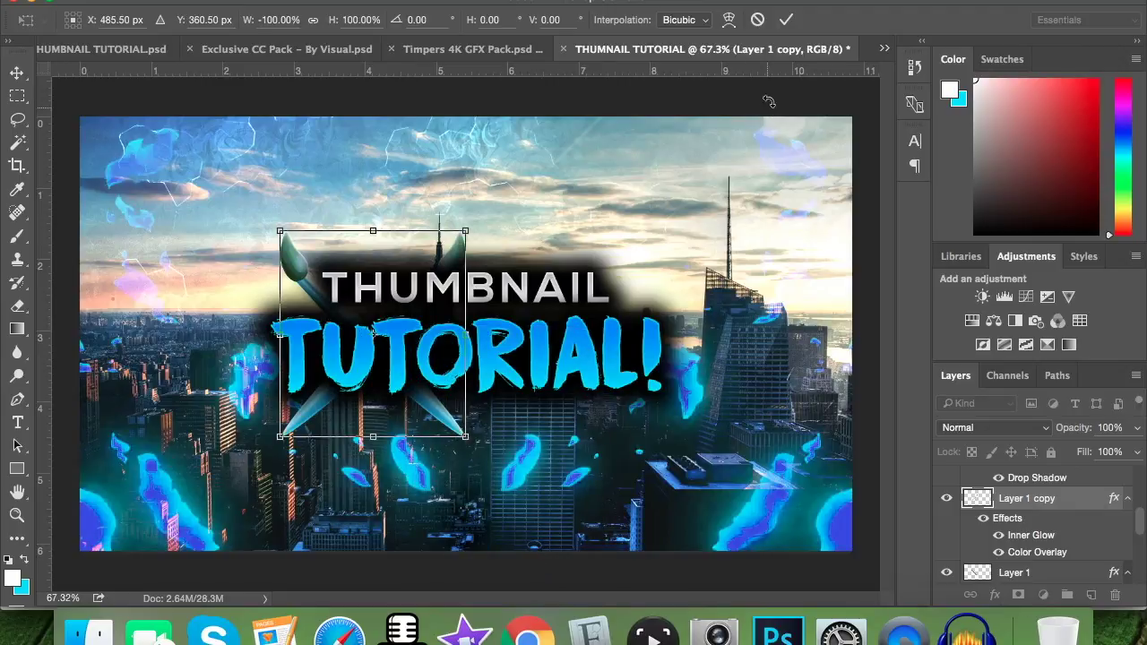
pyautogui.click(785, 19)
# Move the flipped paintbrush behind the end of the title text so both handles meet in a V, then hide the transform controls
pyautogui.moveTo(427, 341)
pyautogui.mouseDown()
pyautogui.moveTo(600, 344)
pyautogui.moveTo(579, 346)
pyautogui.mouseUp()
pyautogui.press('Right')
pyautogui.press('Right')
pyautogui.press('Right')
pyautogui.press('Right')
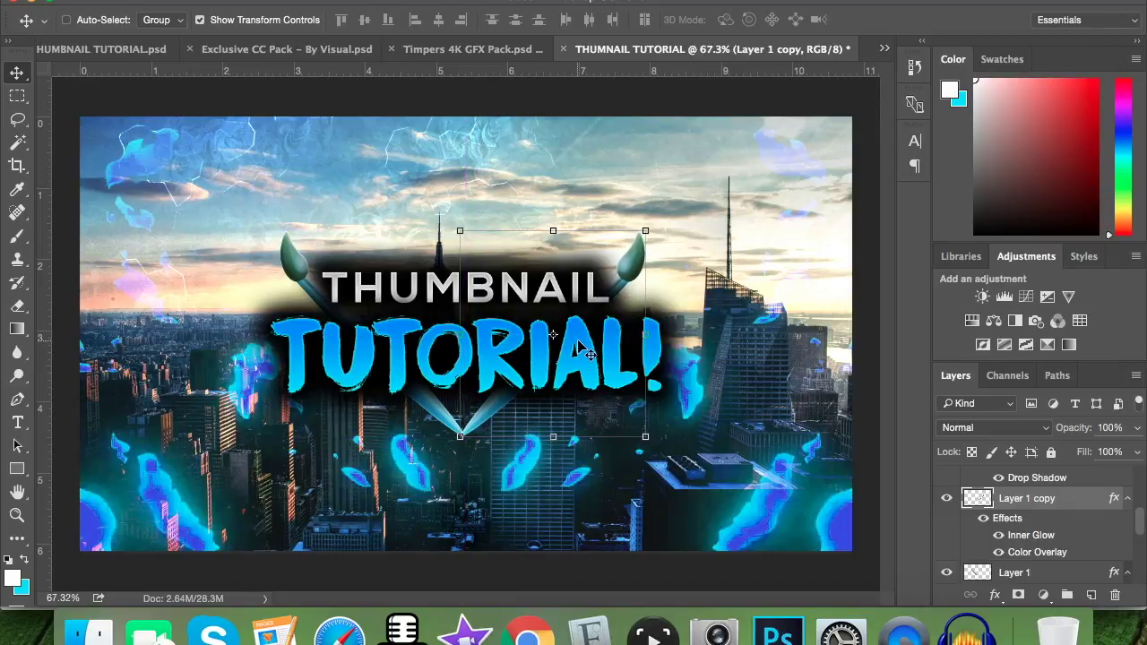
pyautogui.click(200, 20)
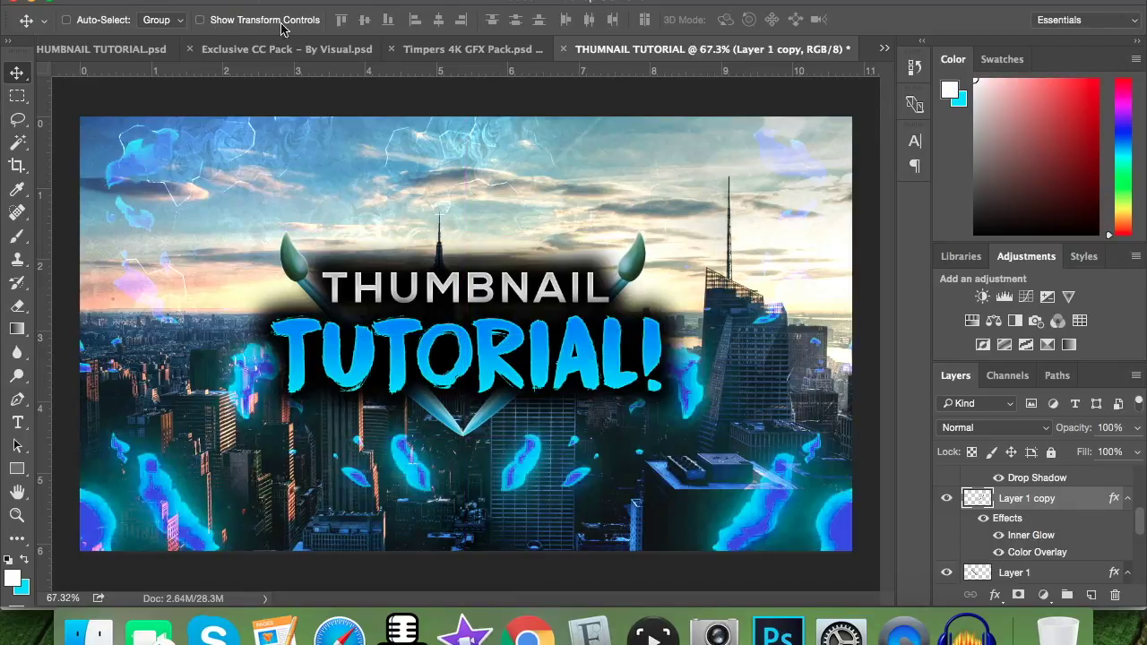
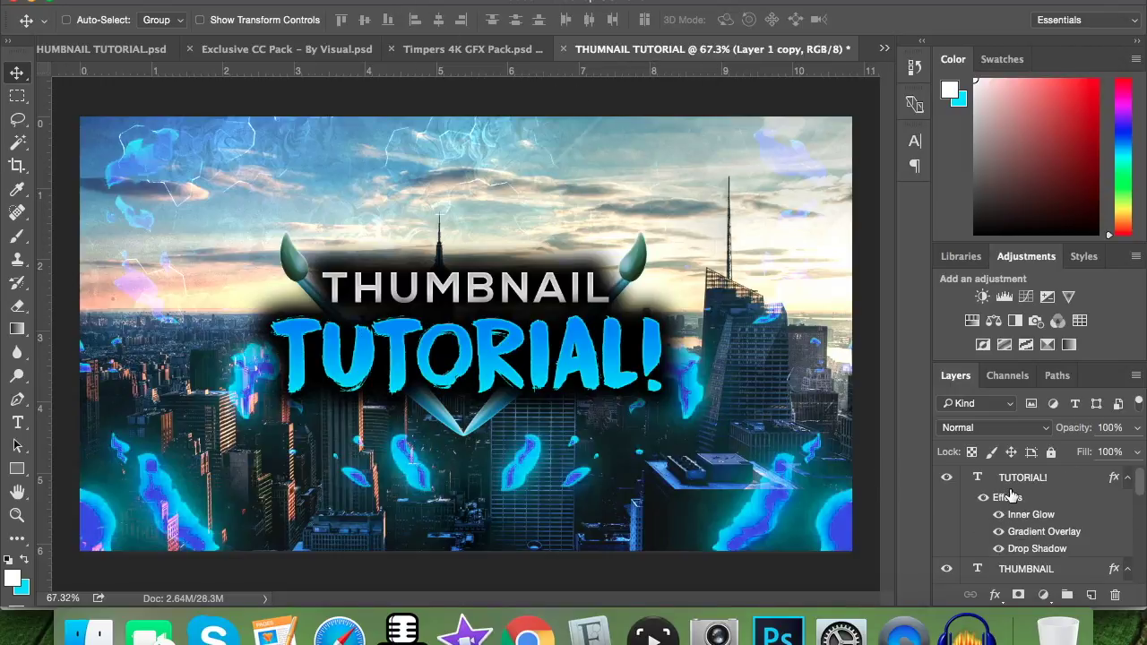
# Select the TUTORIAL! text layer and compare the working thumbnail with the finished THUMBNAIL TUTORIAL.psd design
pyautogui.click(1019, 479)
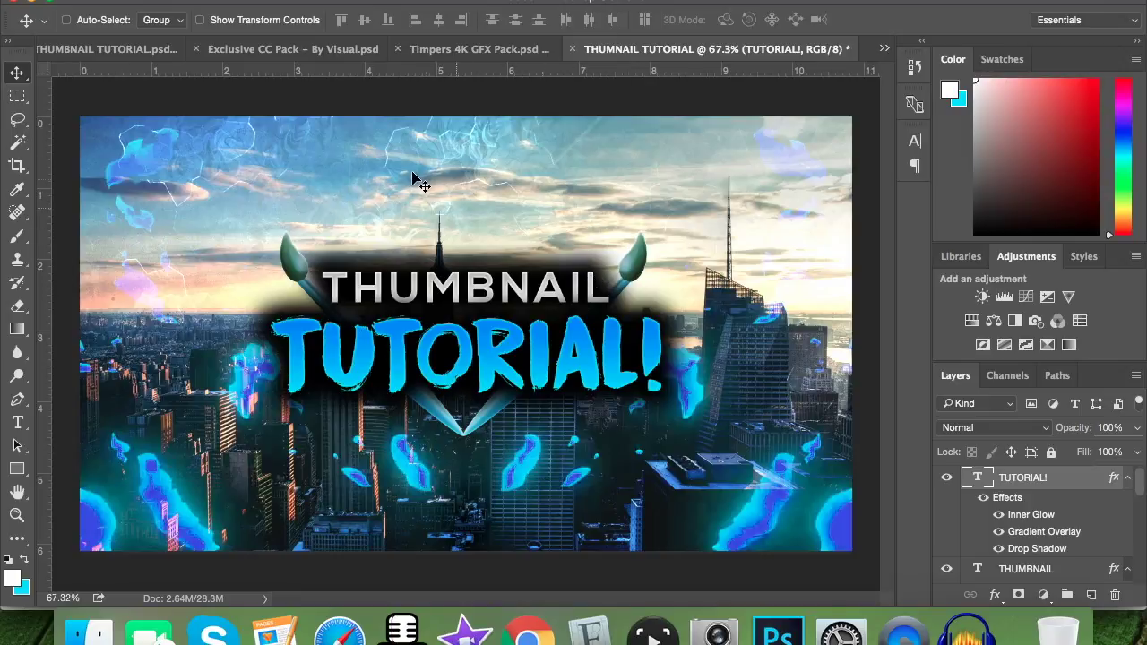
pyautogui.click(161, 49)
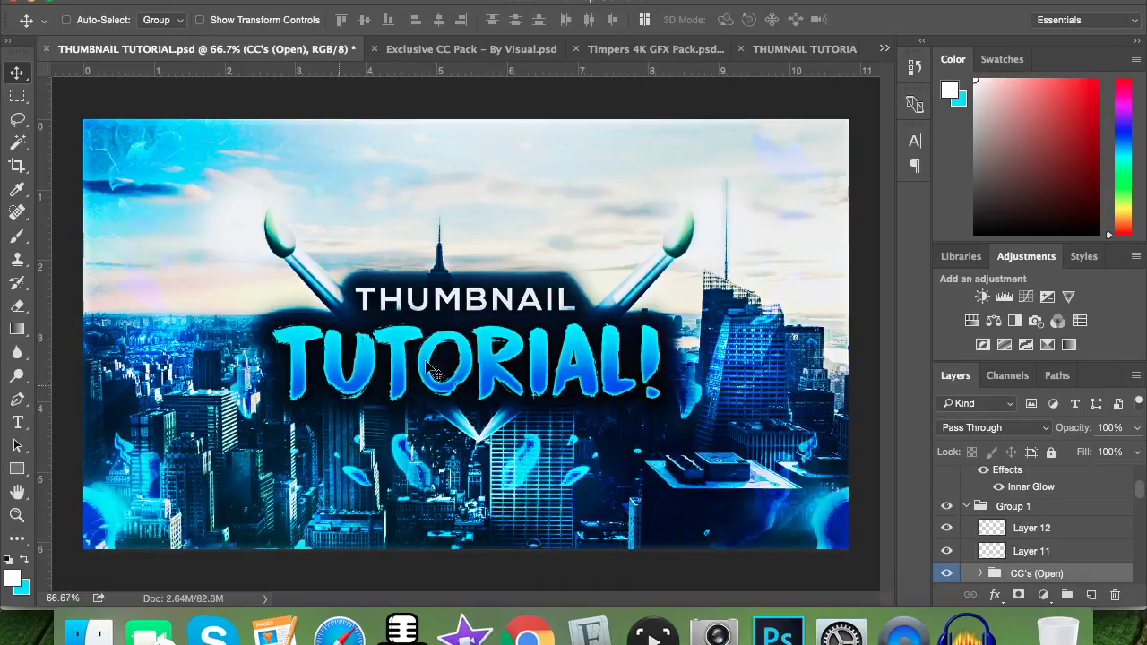
pyautogui.click(829, 49)
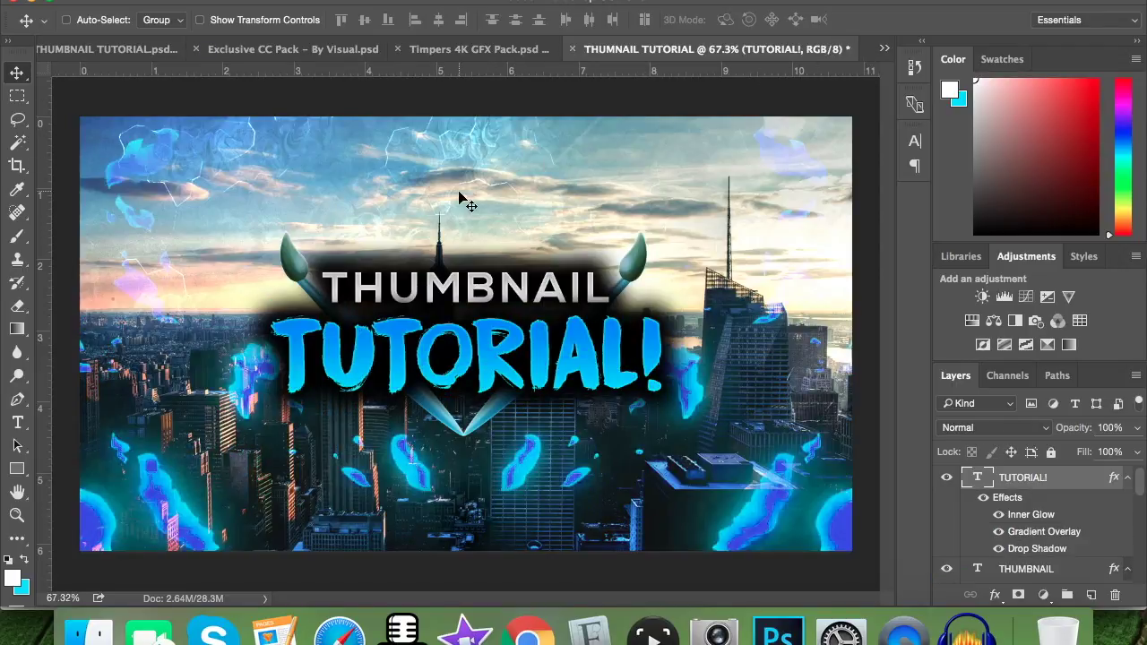
pyautogui.click(126, 50)
pyautogui.click(717, 49)
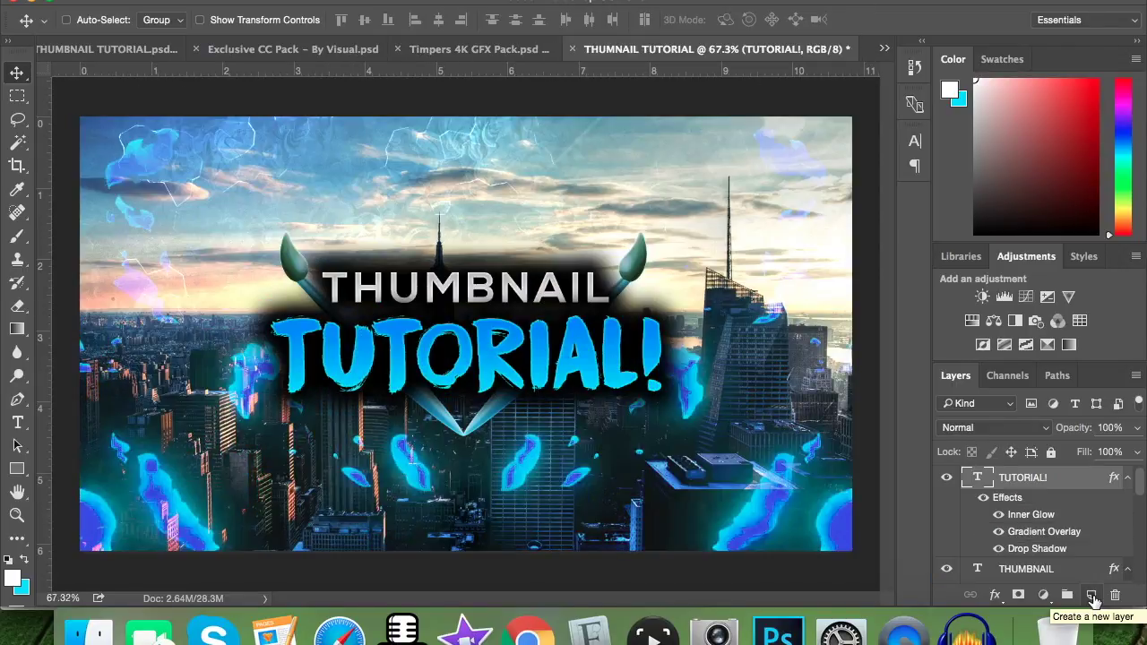
# Add a new layer above TUTORIAL! and paint one soft white 1000 px brush dab just above the thumbnail's upper edge
pyautogui.click(1092, 596)
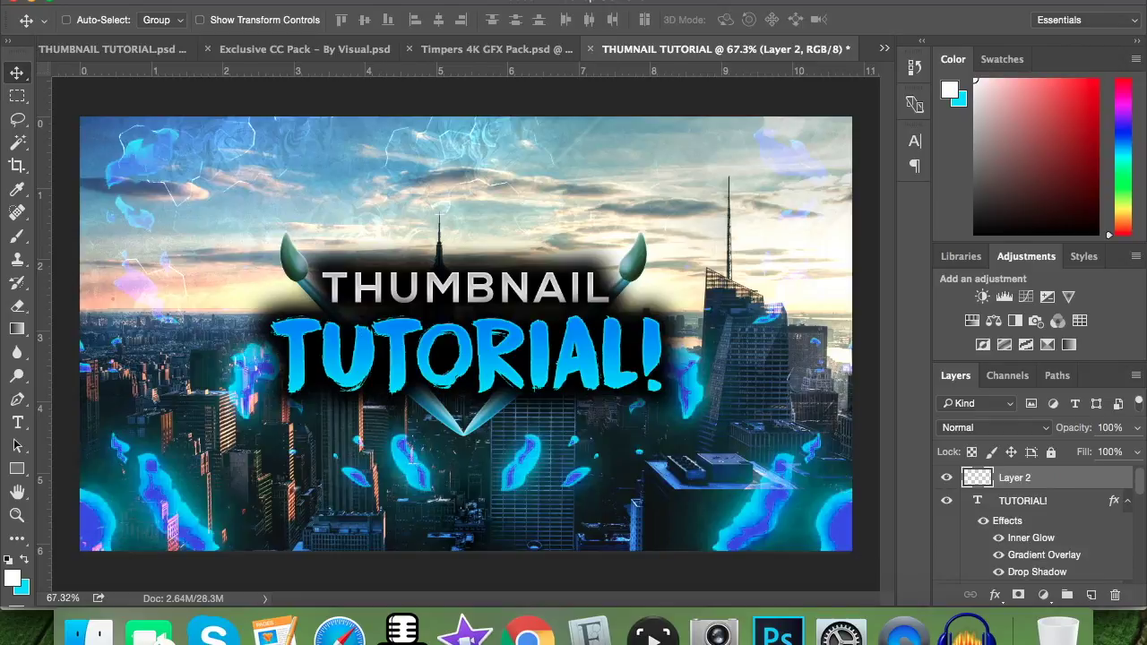
pyautogui.click(17, 236)
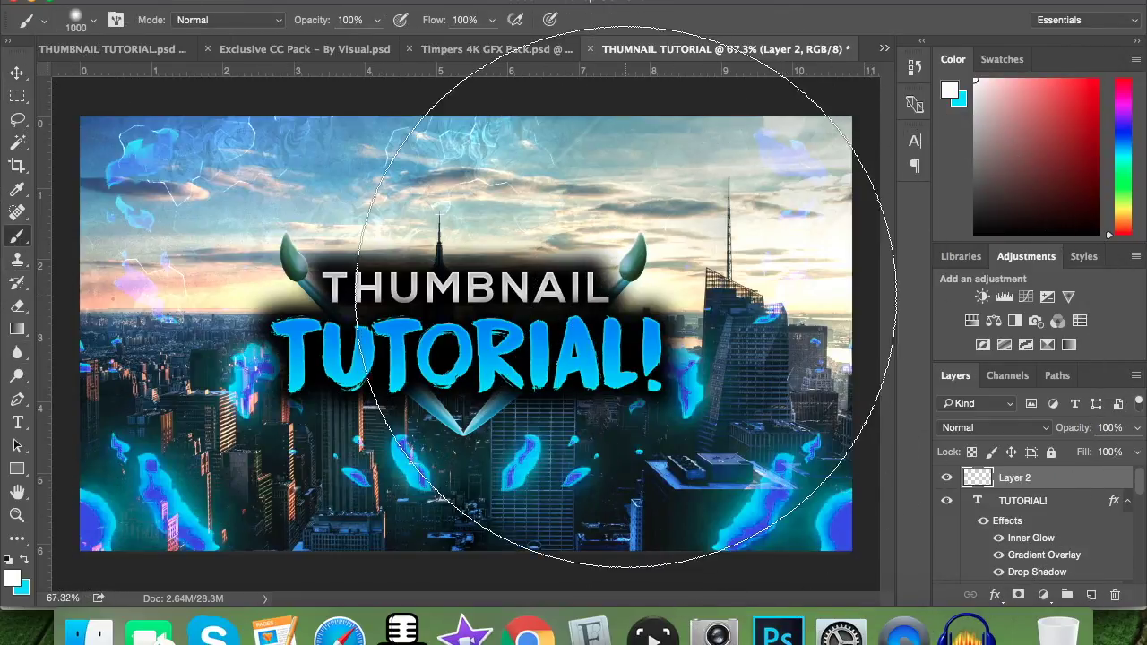
pyautogui.scroll(-3, 494, 171)
pyautogui.scroll(-1, 495, 170)
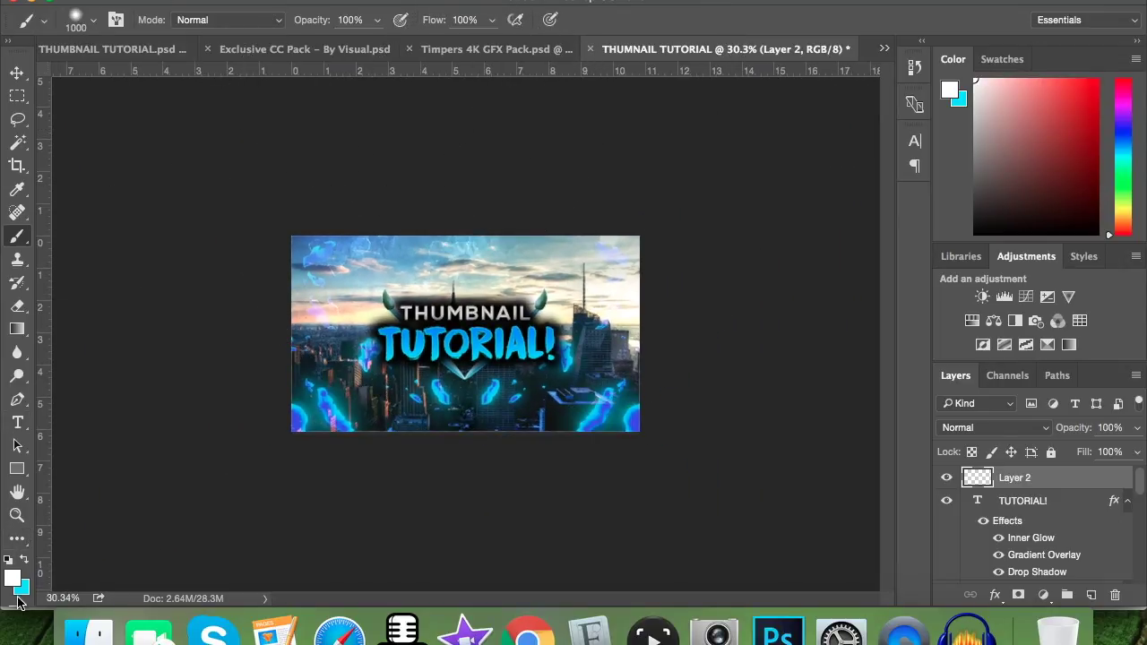
pyautogui.click(478, 136)
pyautogui.scroll(5, 560, 206)
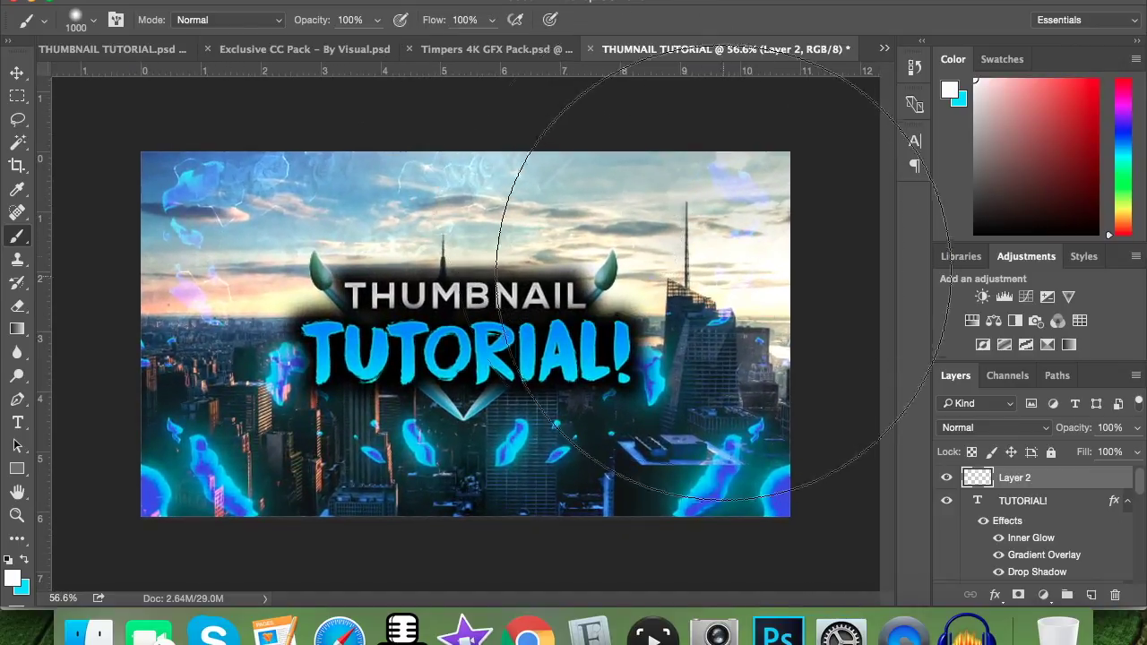
# Compare the thumbnail with and without the white glow on Layer 2 and set that layer's opacity to 70%
pyautogui.click(946, 478)
pyautogui.click(946, 478)
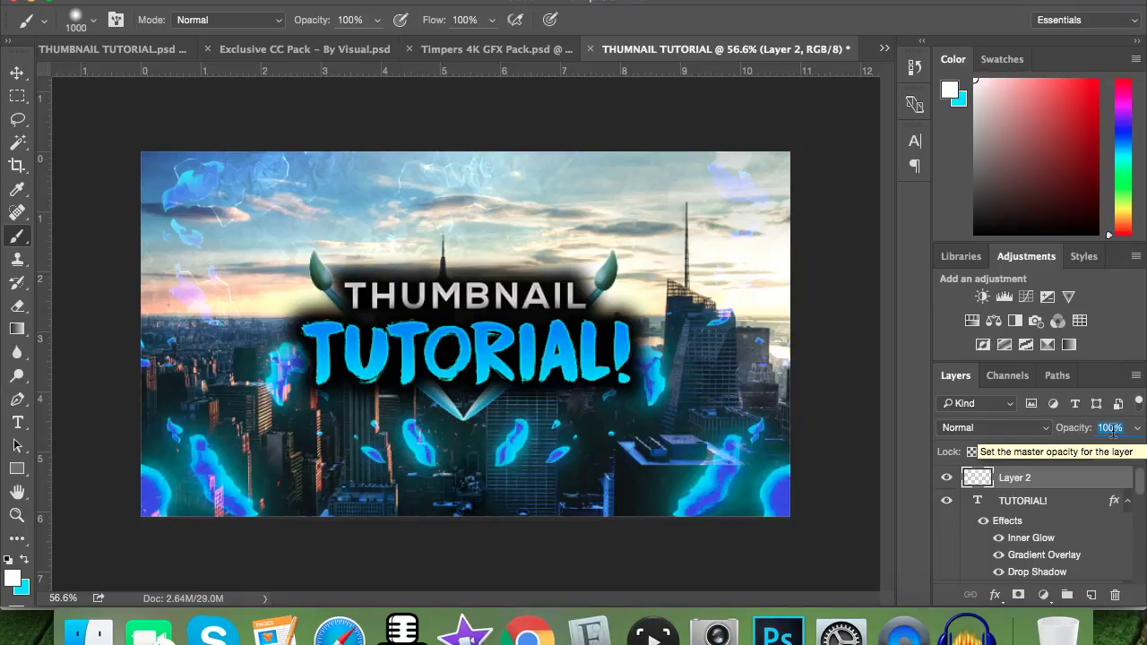
pyautogui.write('70')
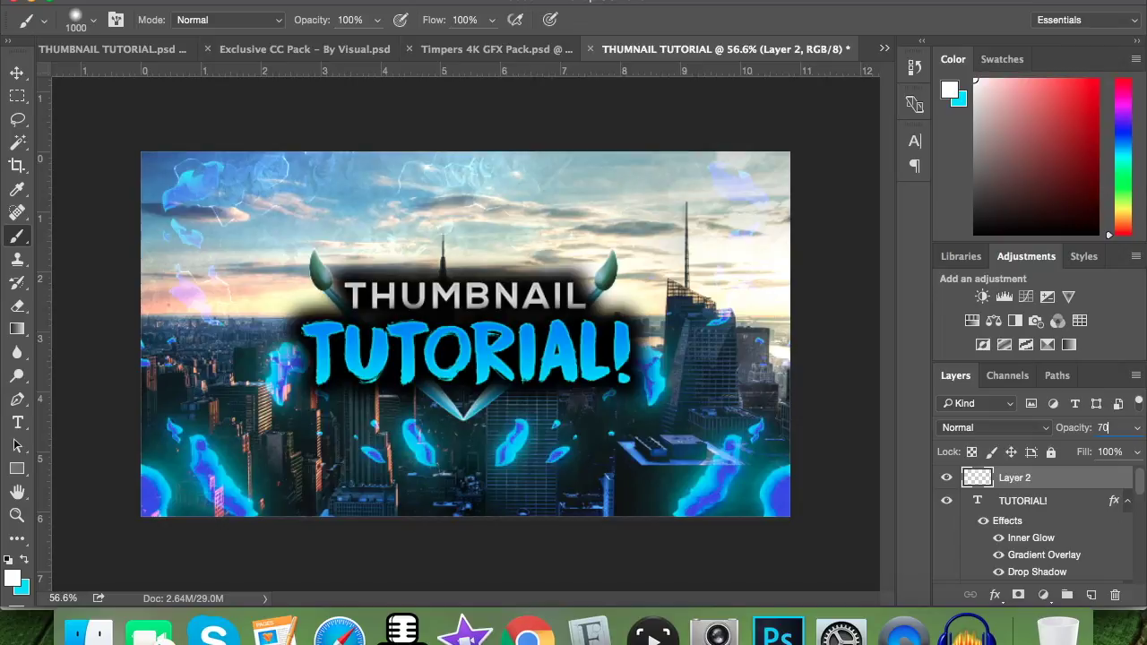
pyautogui.click(1114, 595)
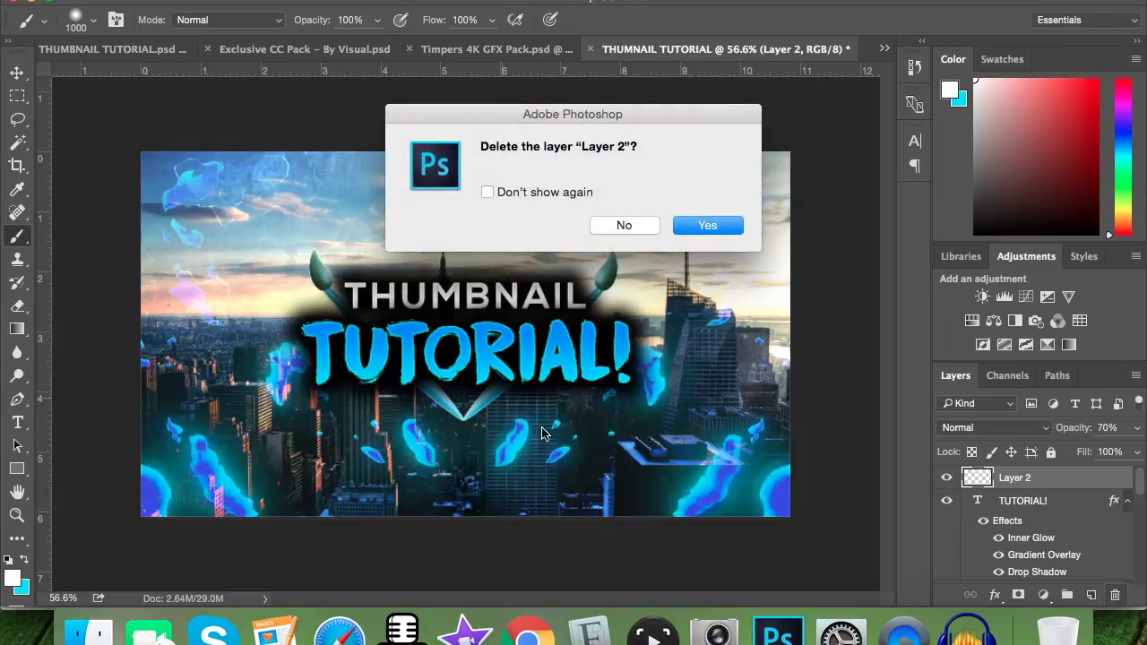
pyautogui.click(625, 226)
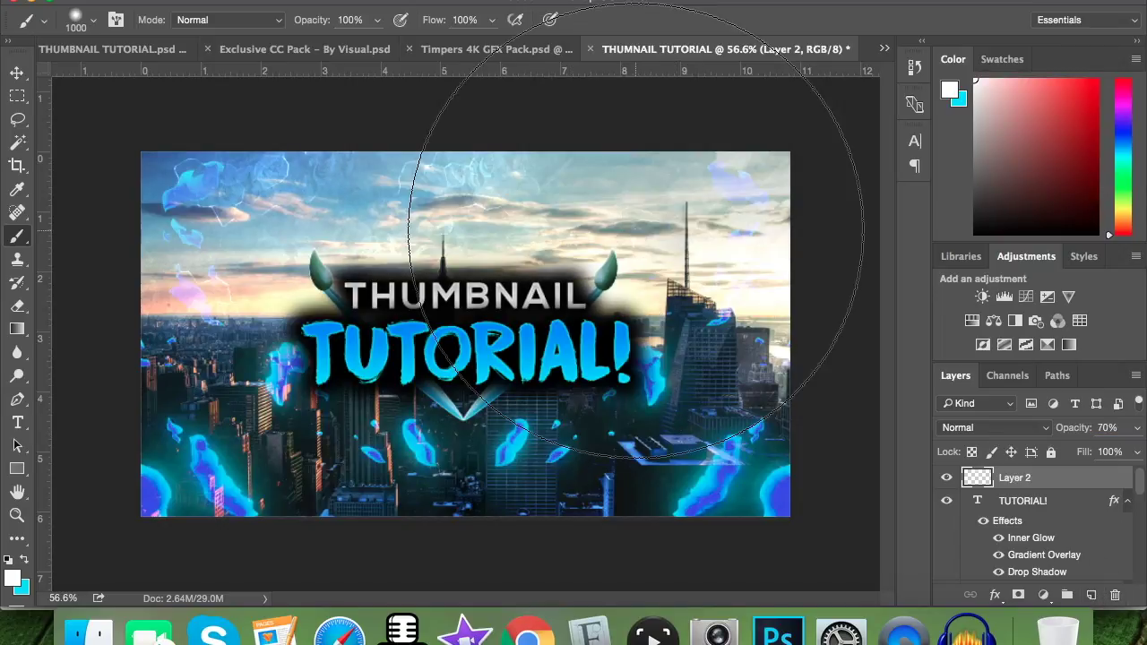
# Add a new layer above Layer 2 and paint six white 200 px soft brush dabs near the paintbrush tips and over the city buildings
pyautogui.click(1091, 595)
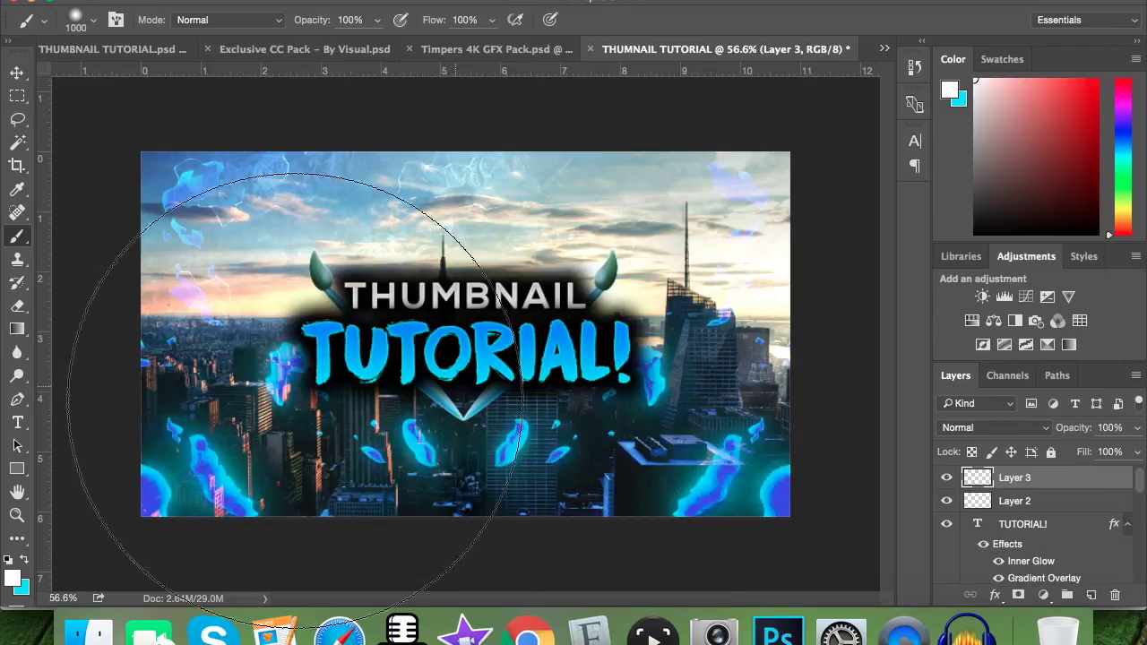
pyautogui.click(90, 24)
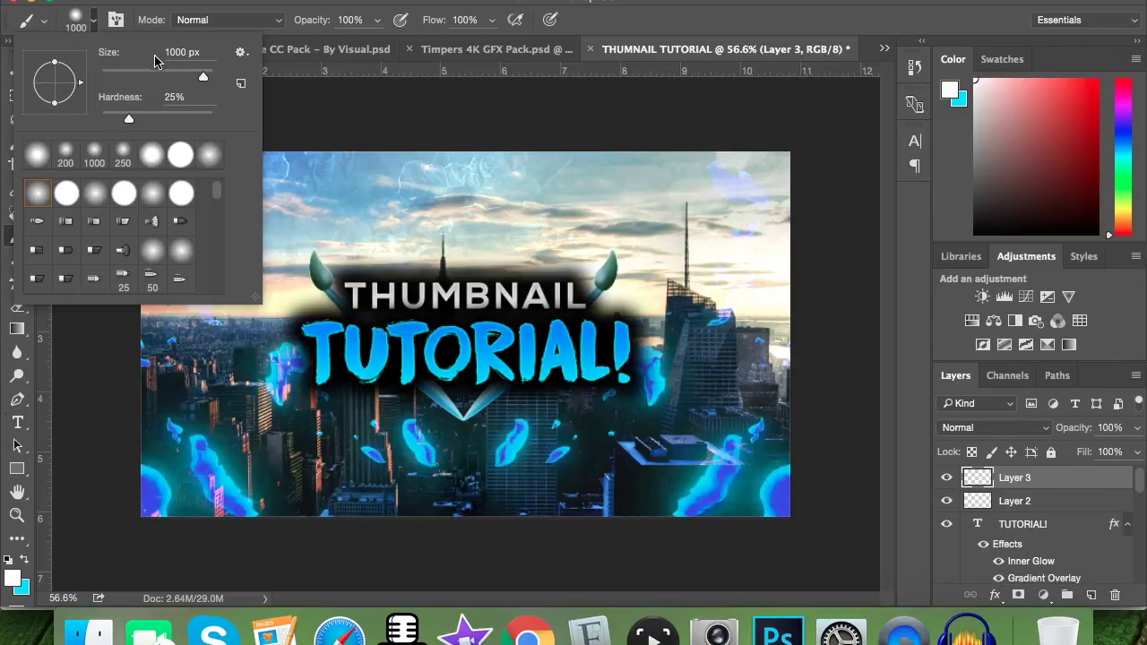
pyautogui.write('200')
pyautogui.press('Return')
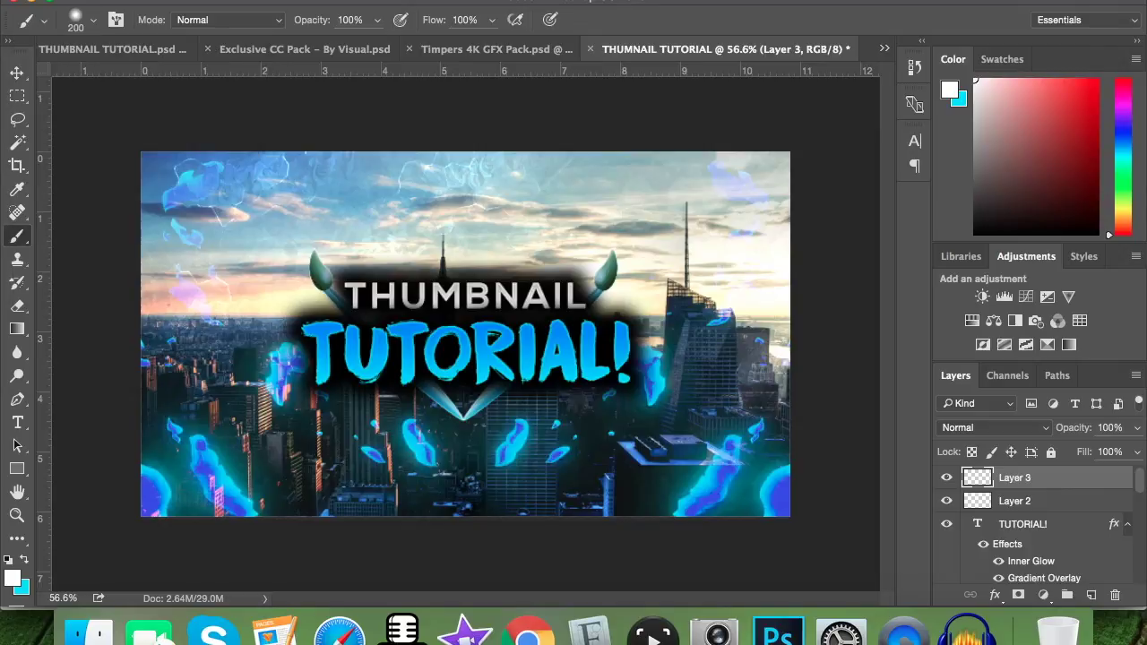
pyautogui.click(287, 260)
pyautogui.click(224, 420)
pyautogui.click(381, 466)
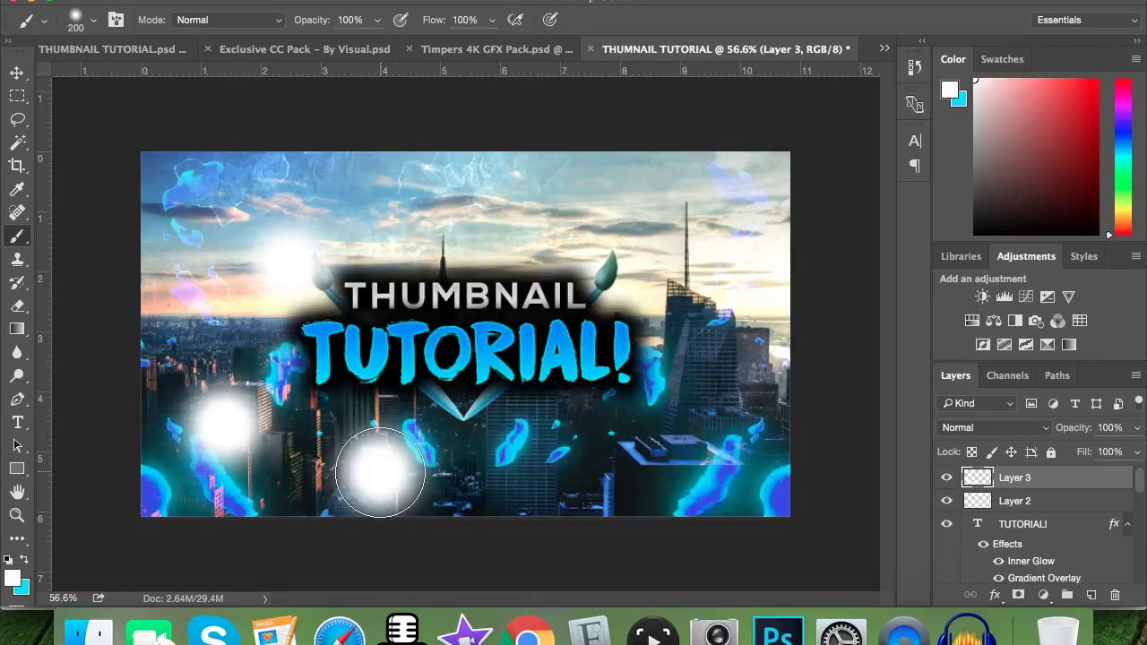
pyautogui.click(591, 459)
pyautogui.click(710, 335)
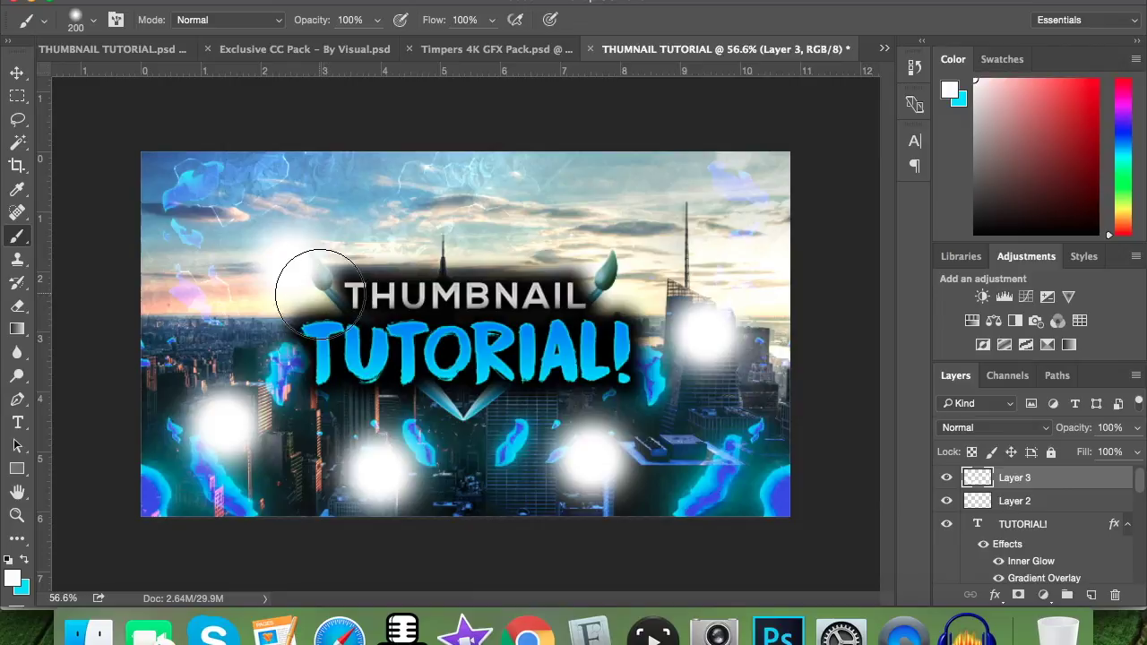
pyautogui.click(640, 240)
# Set the blend mode of the white dabs on Layer 3 to Overlay and compare the image with and without them
pyautogui.click(1019, 429)
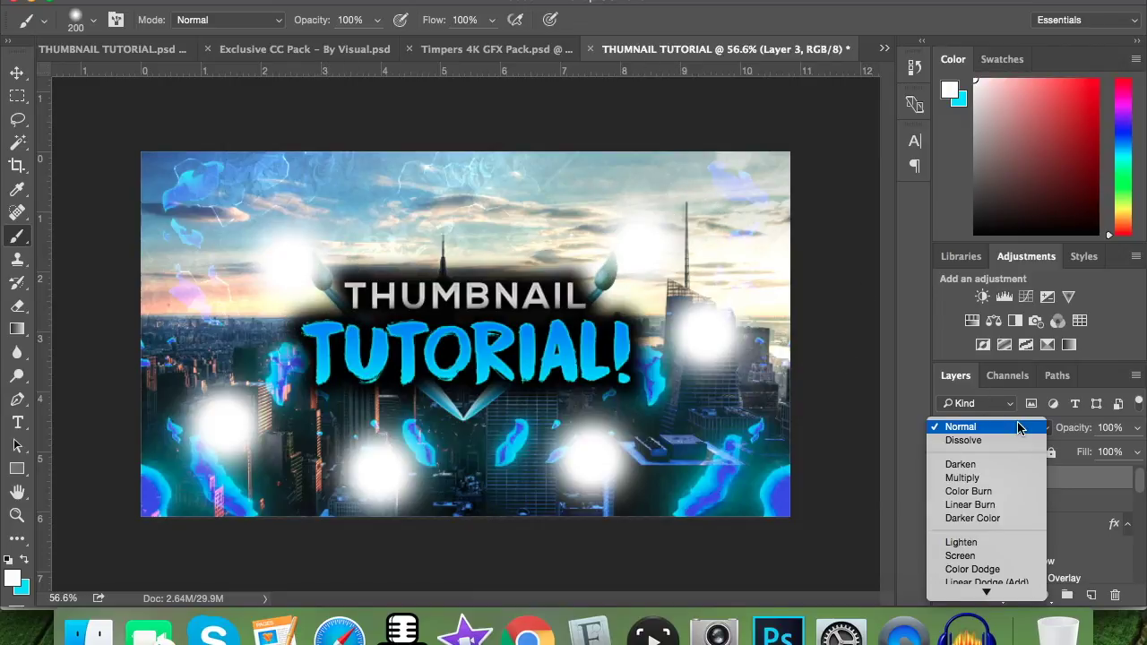
pyautogui.scroll(-3, 1018, 538)
pyautogui.click(1015, 541)
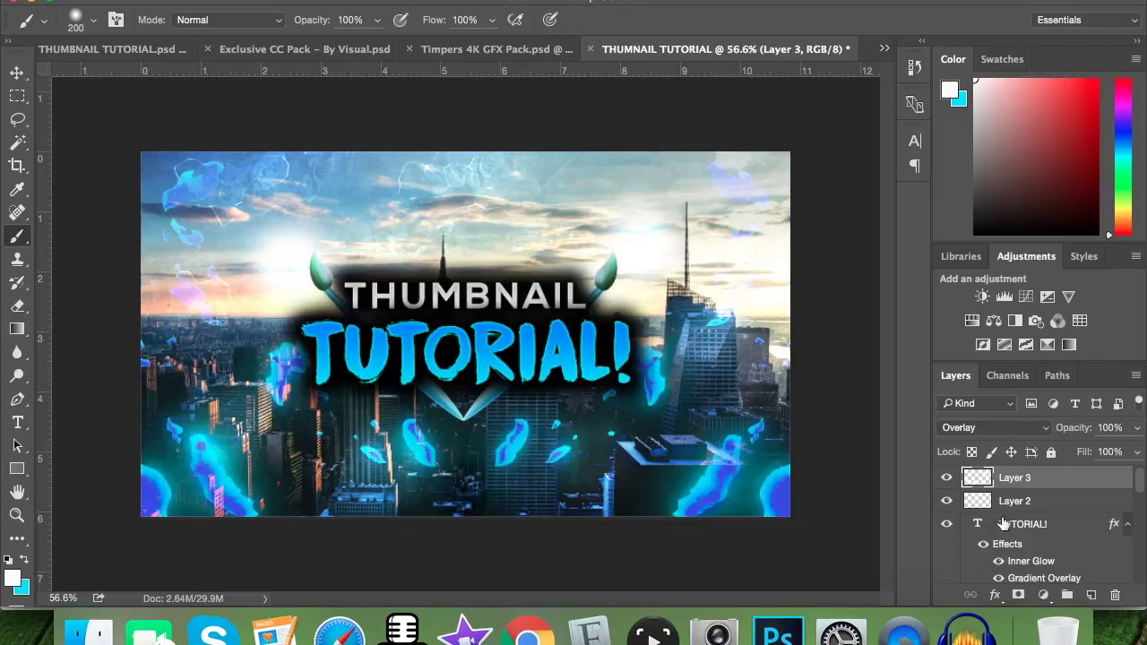
pyautogui.click(947, 479)
pyautogui.click(946, 480)
pyautogui.click(946, 480)
pyautogui.click(947, 479)
# Switch to Exclusive CC Pack - By Visual.psd, keep Main Image (Close) hidden and expand the Exclusive CC Pack group
pyautogui.click(374, 49)
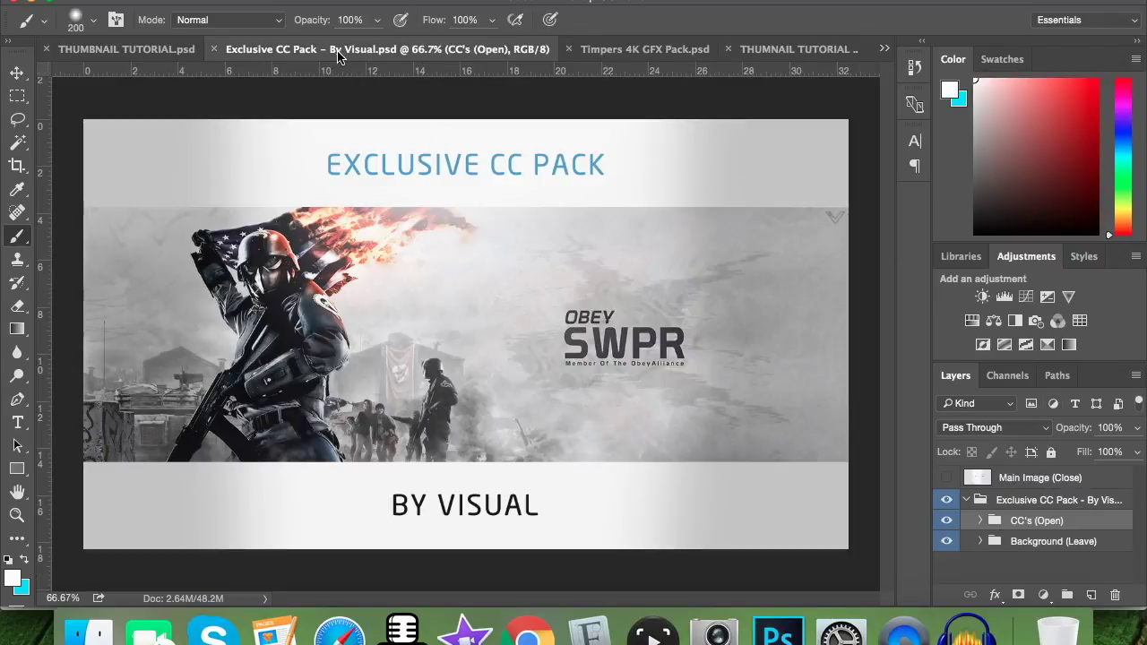
pyautogui.click(947, 477)
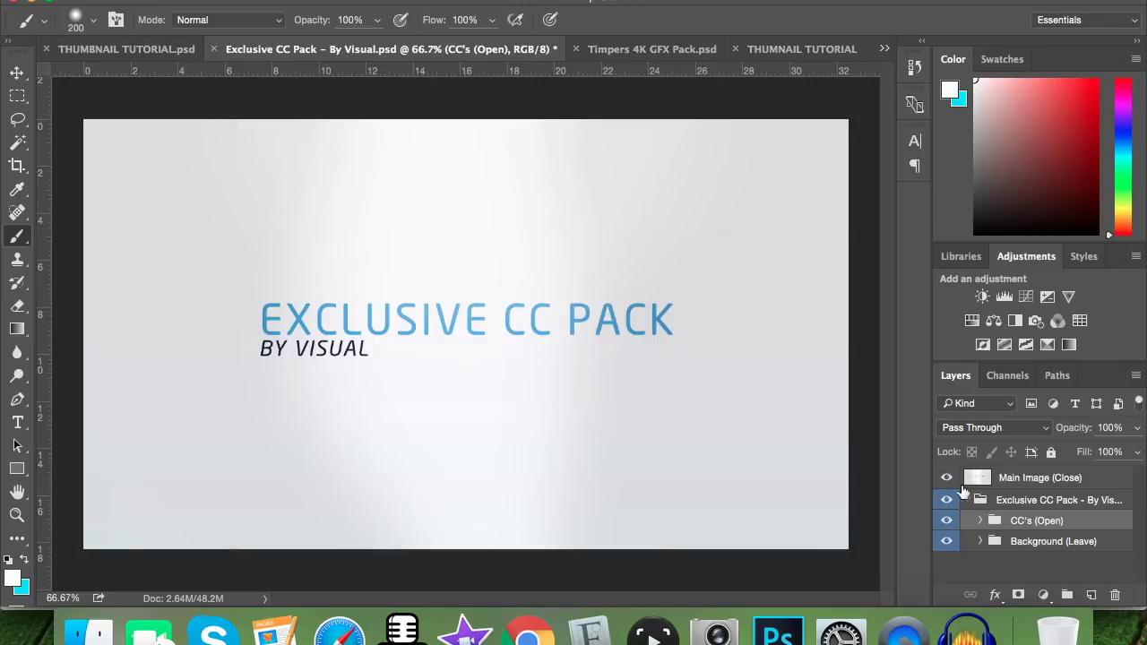
pyautogui.click(969, 500)
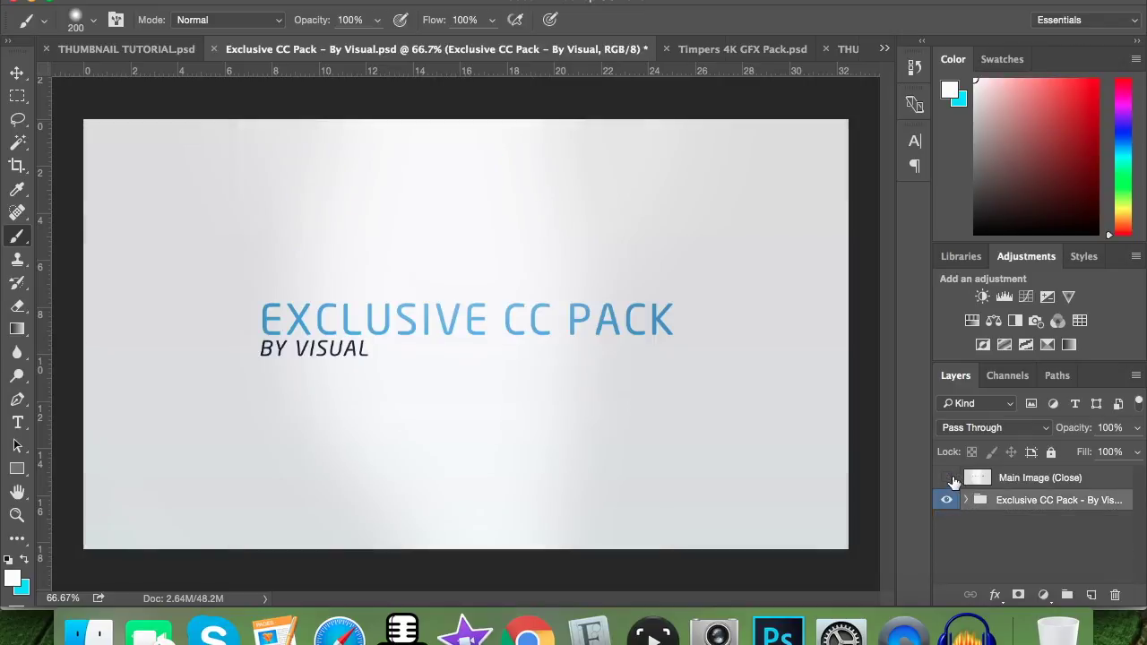
pyautogui.click(947, 478)
pyautogui.click(968, 500)
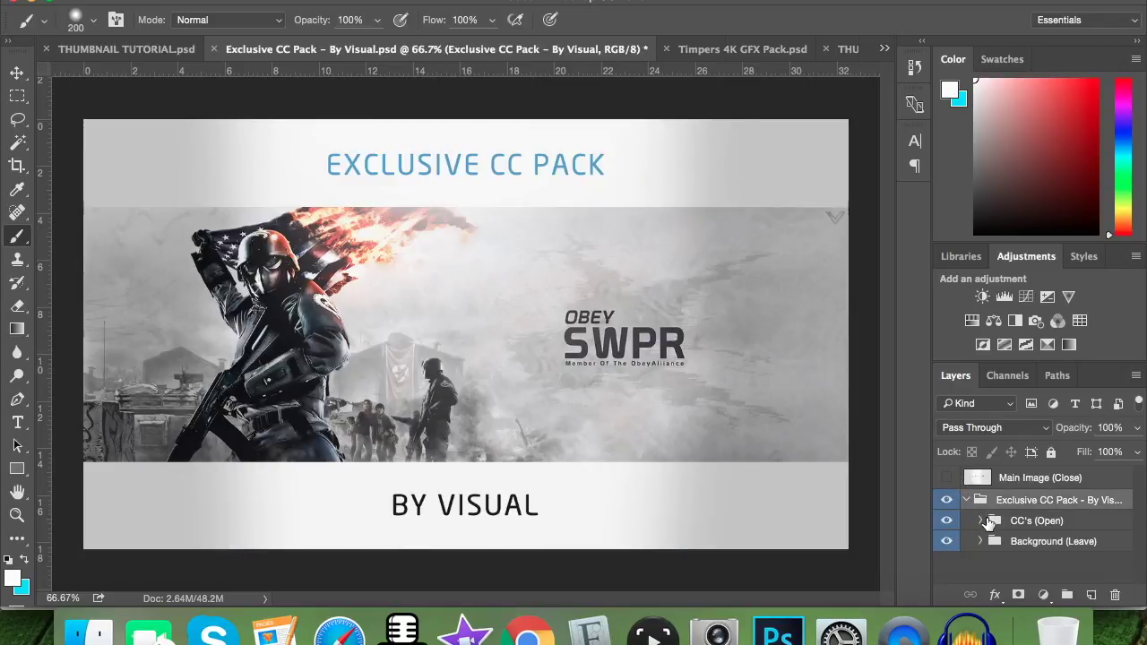
# Copy the CC's (Open) group into the THUMNAIL TUTORIAL document above Layer 3 and expand the group there
pyautogui.click(988, 523)
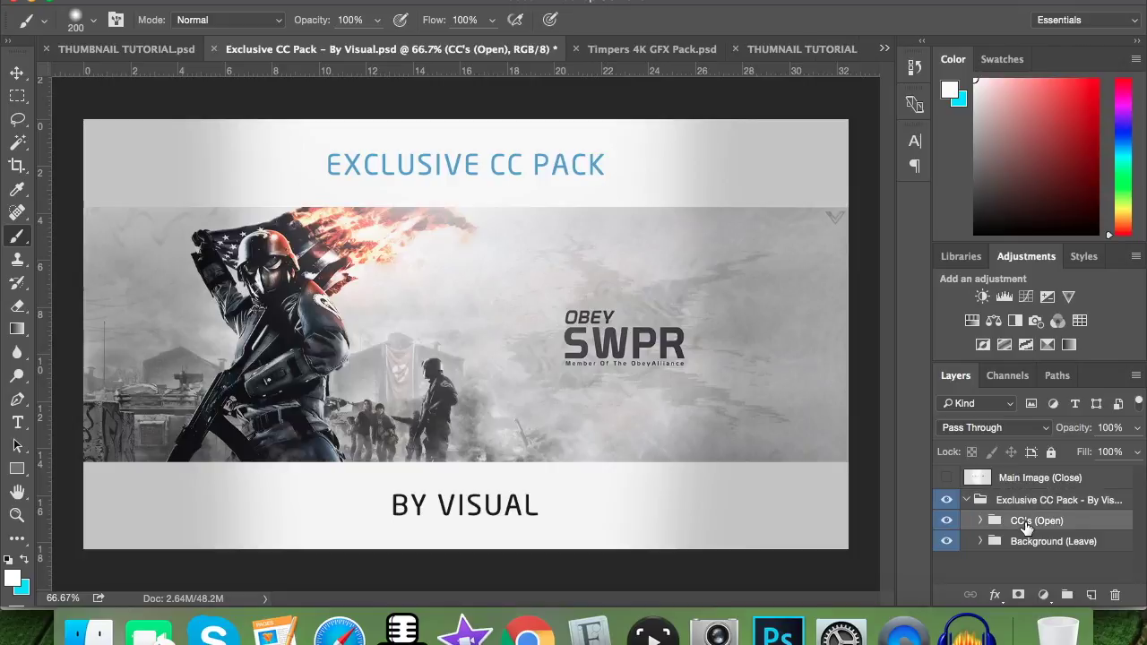
pyautogui.click(17, 73)
pyautogui.moveTo(411, 257); pyautogui.dragTo(595, 269)
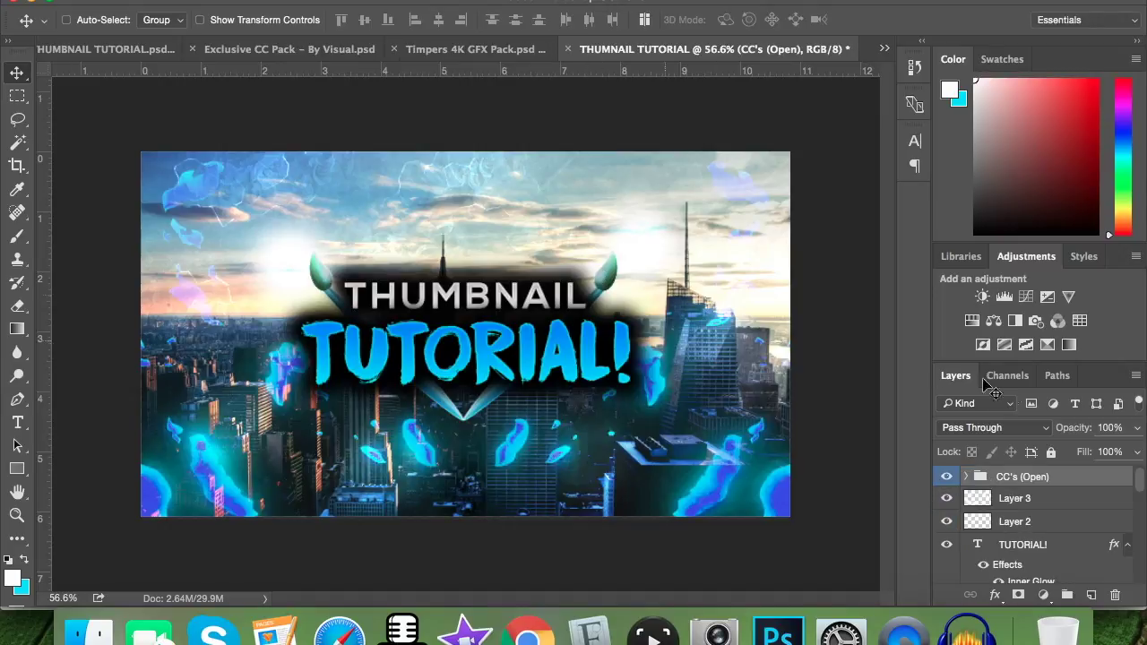
pyautogui.click(969, 478)
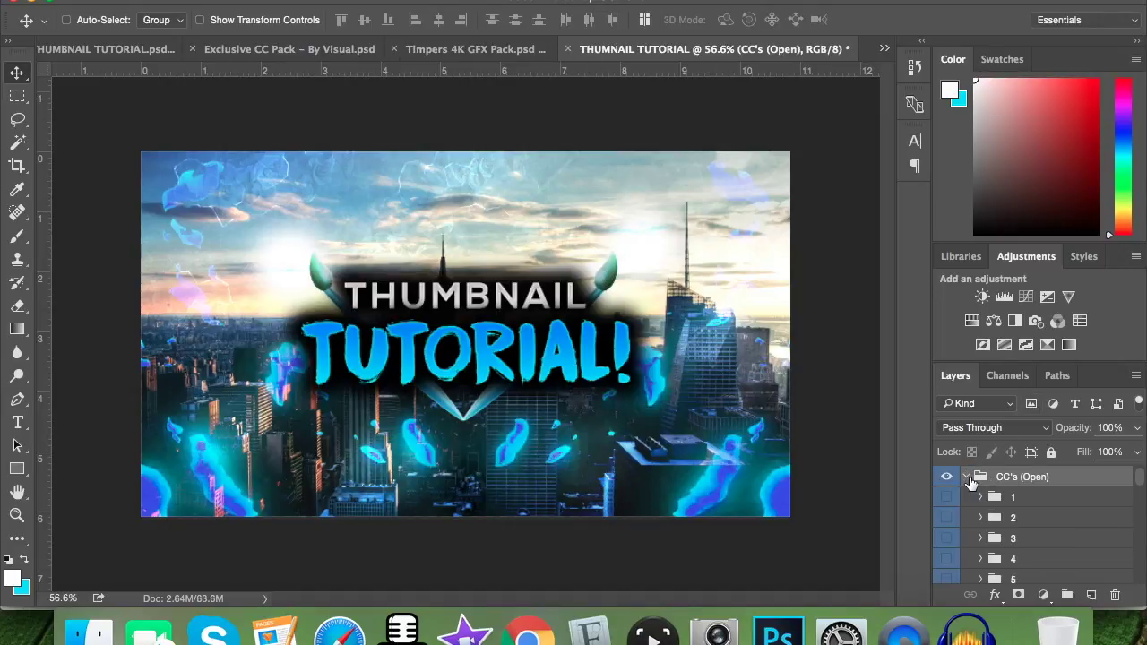
# Preview colour-correction folders 1 and 2 in the CC's (Open) group by showing and hiding them one at a time
pyautogui.click(945, 507)
pyautogui.click(945, 505)
pyautogui.click(948, 528)
pyautogui.click(948, 533)
pyautogui.click(948, 498)
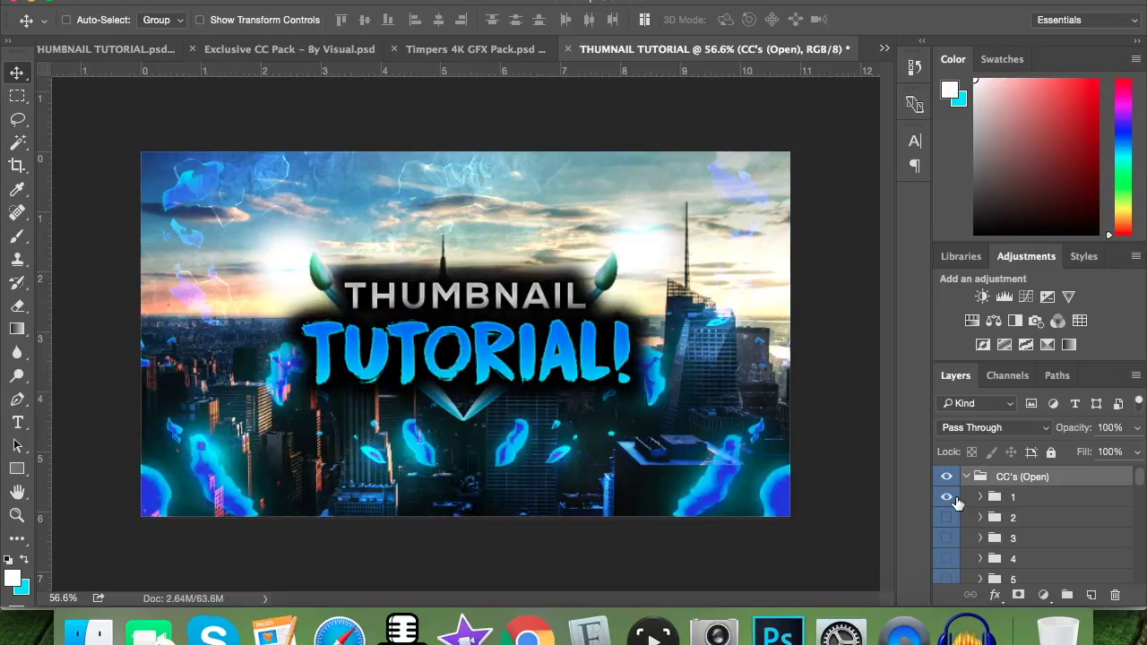
pyautogui.click(950, 499)
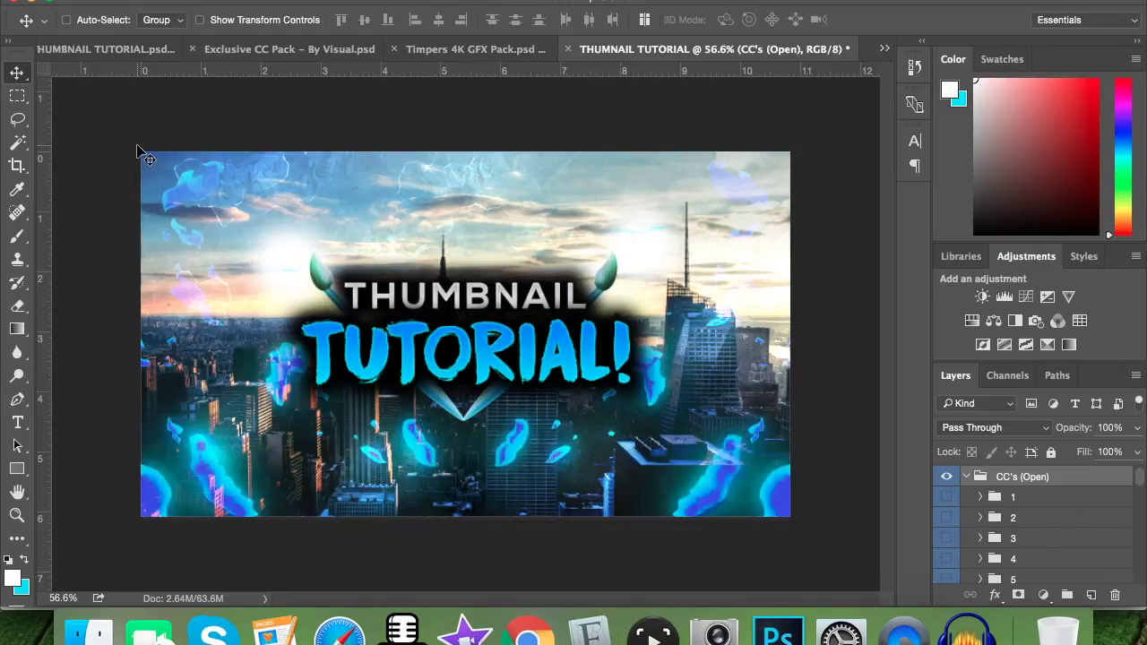
# Check the finished THUMBNAIL TUTORIAL.psd for reference, then review the opacity of CC folders 1, 5, 8, 10 and 11 in THUMNAIL TUTORIAL
pyautogui.click(121, 49)
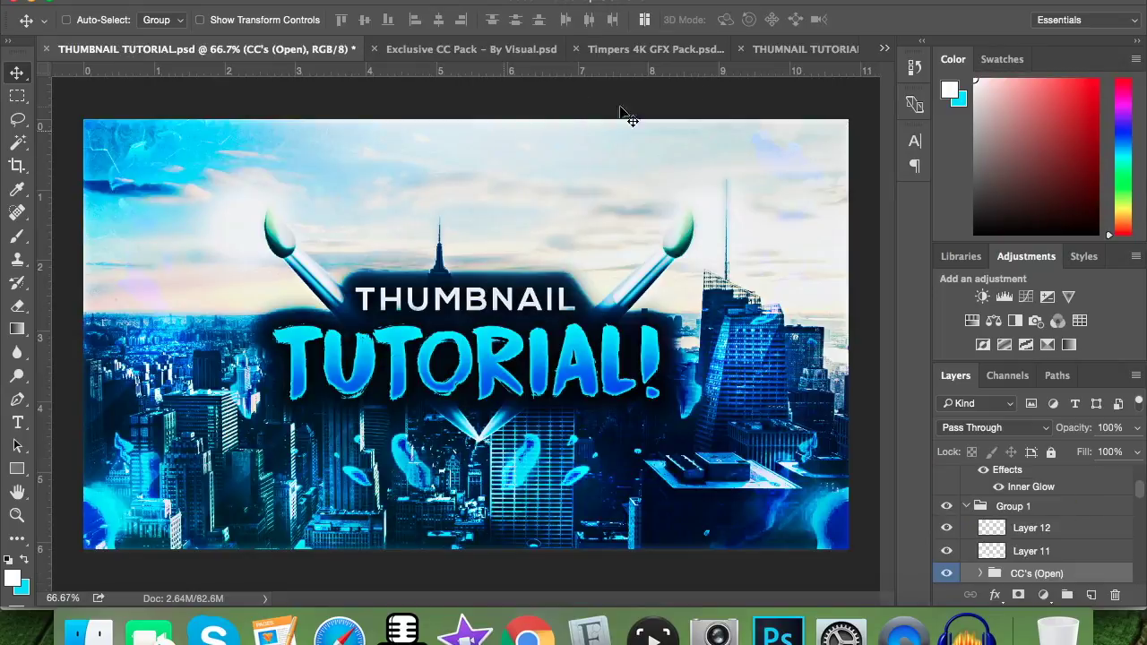
pyautogui.click(809, 48)
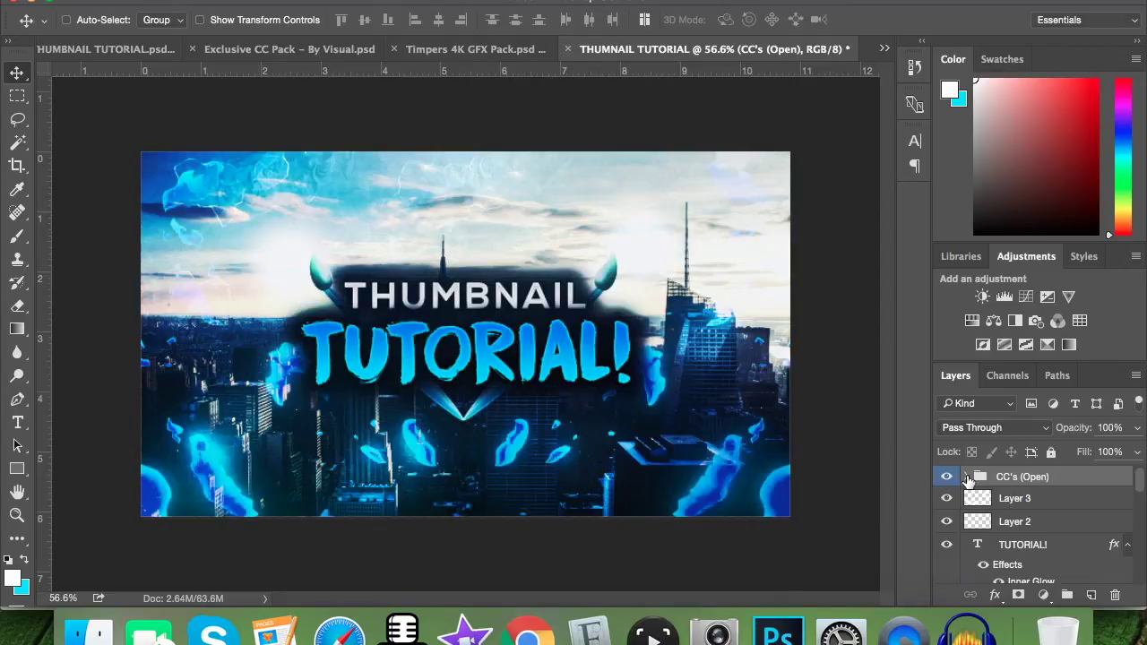
pyautogui.click(980, 497)
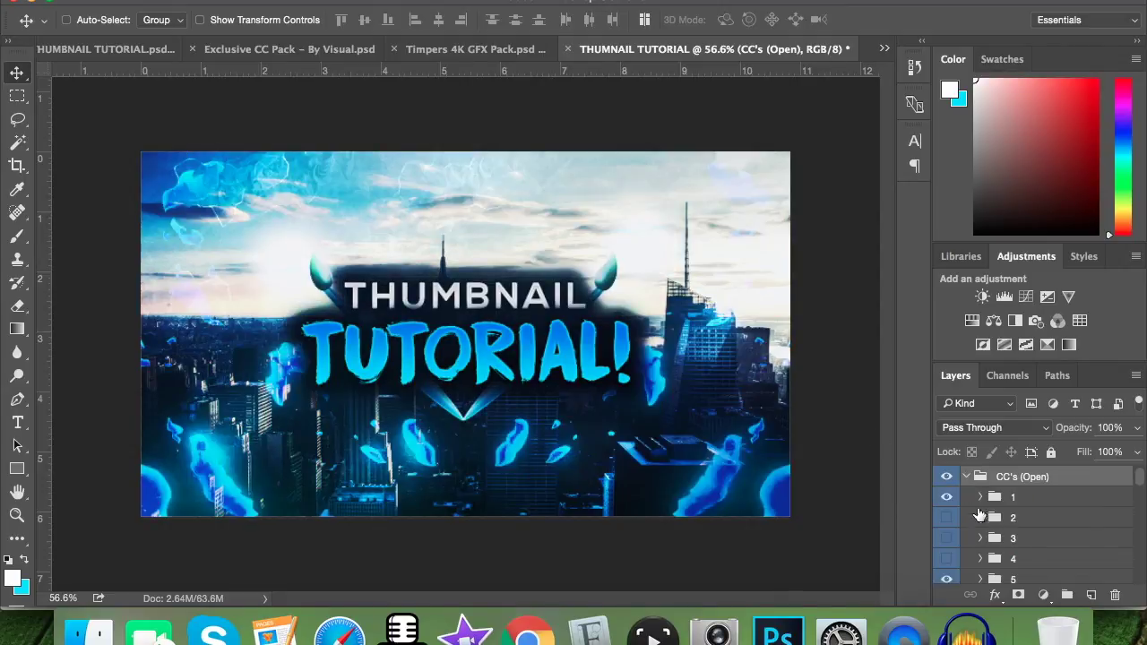
pyautogui.click(1016, 500)
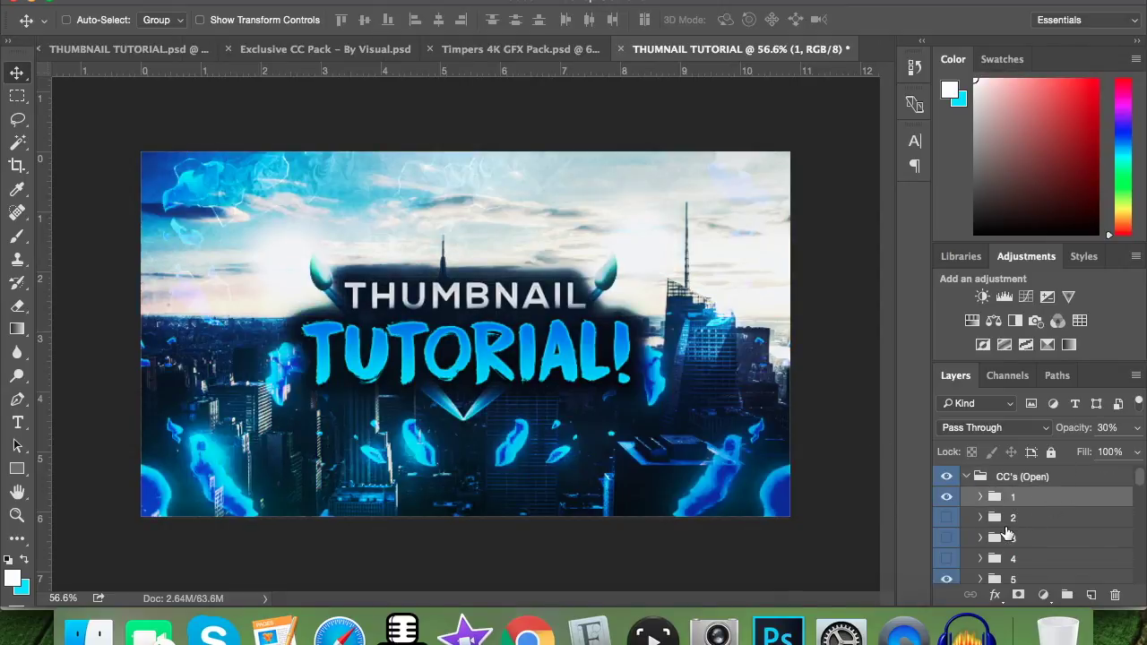
pyautogui.click(1018, 580)
pyautogui.scroll(-3, 1044, 530)
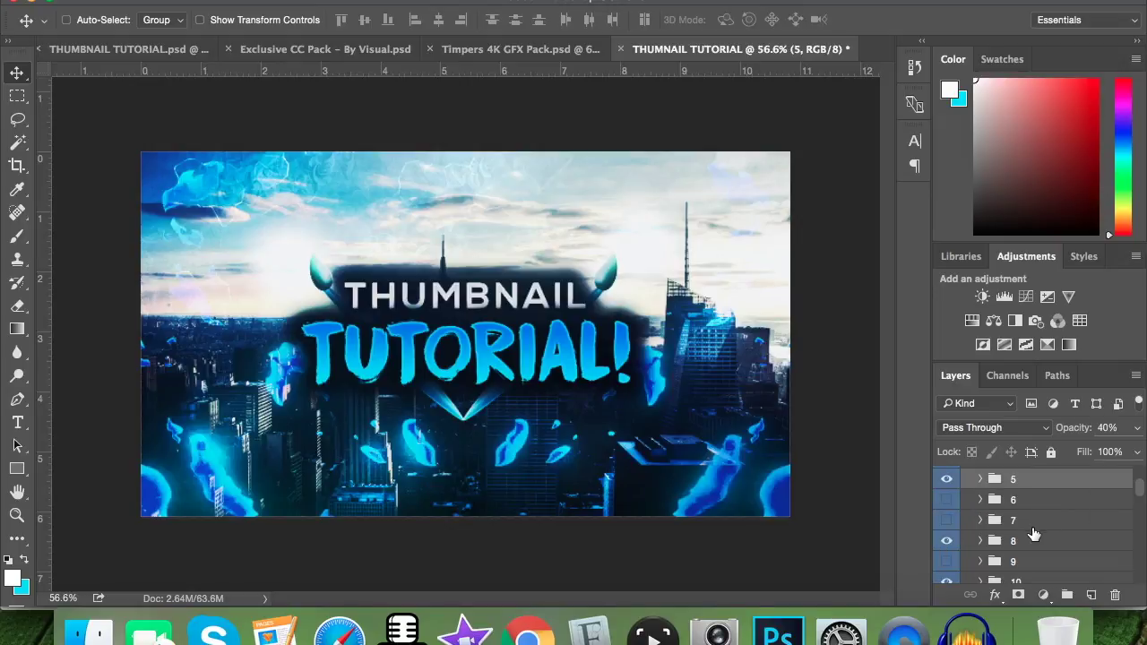
pyautogui.click(1039, 543)
pyautogui.scroll(-3, 1035, 533)
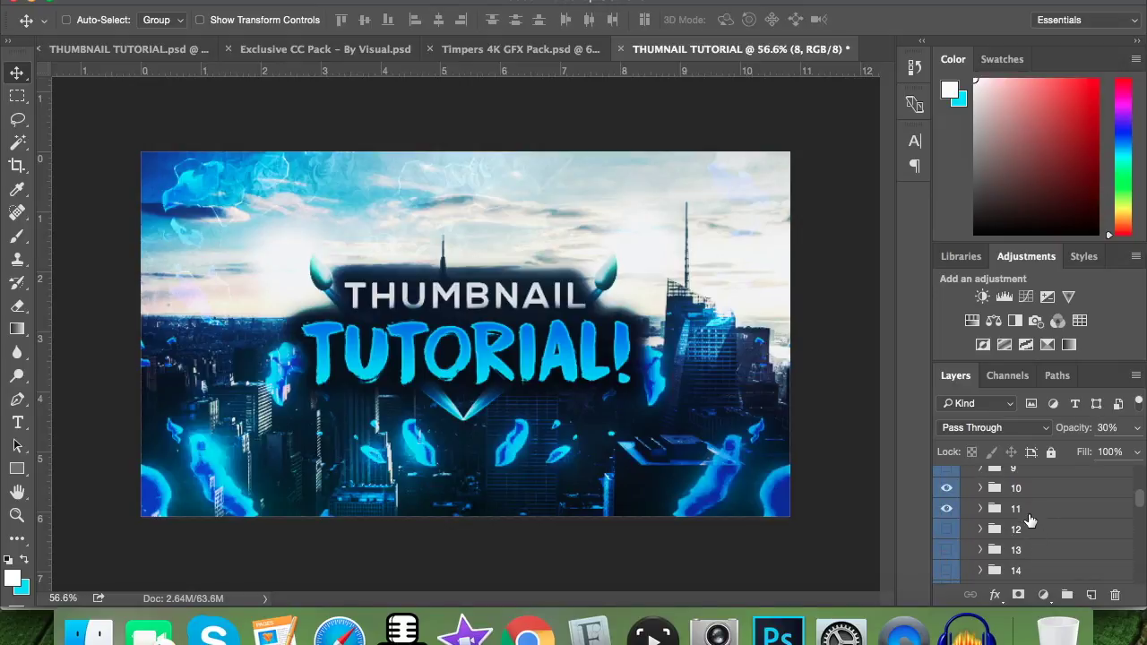
pyautogui.click(1028, 492)
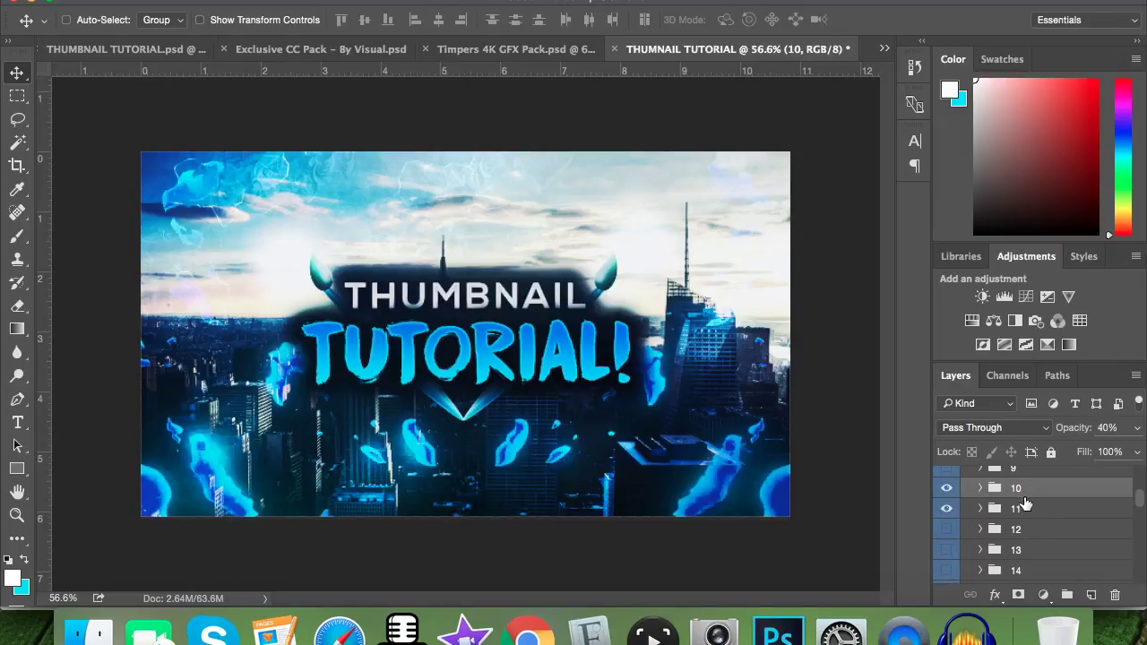
pyautogui.click(1026, 508)
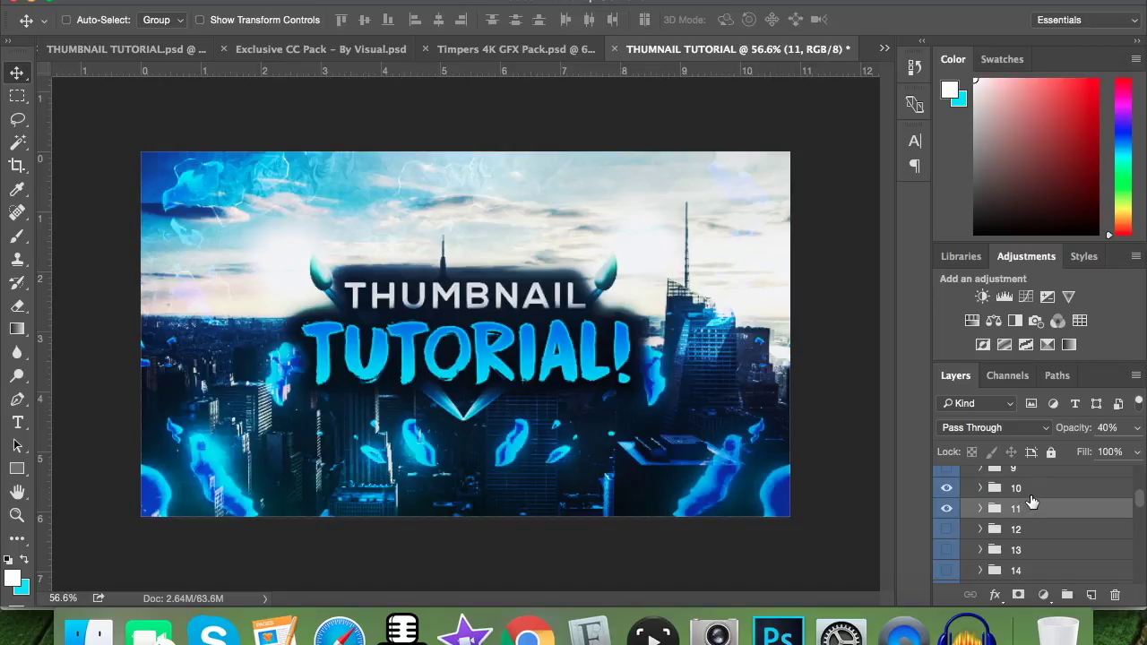
# Collapse the CC's (Open) group and compare the thumbnail with and without its colour correction
pyautogui.scroll(5, 1030, 502)
pyautogui.click(946, 478)
pyautogui.click(947, 478)
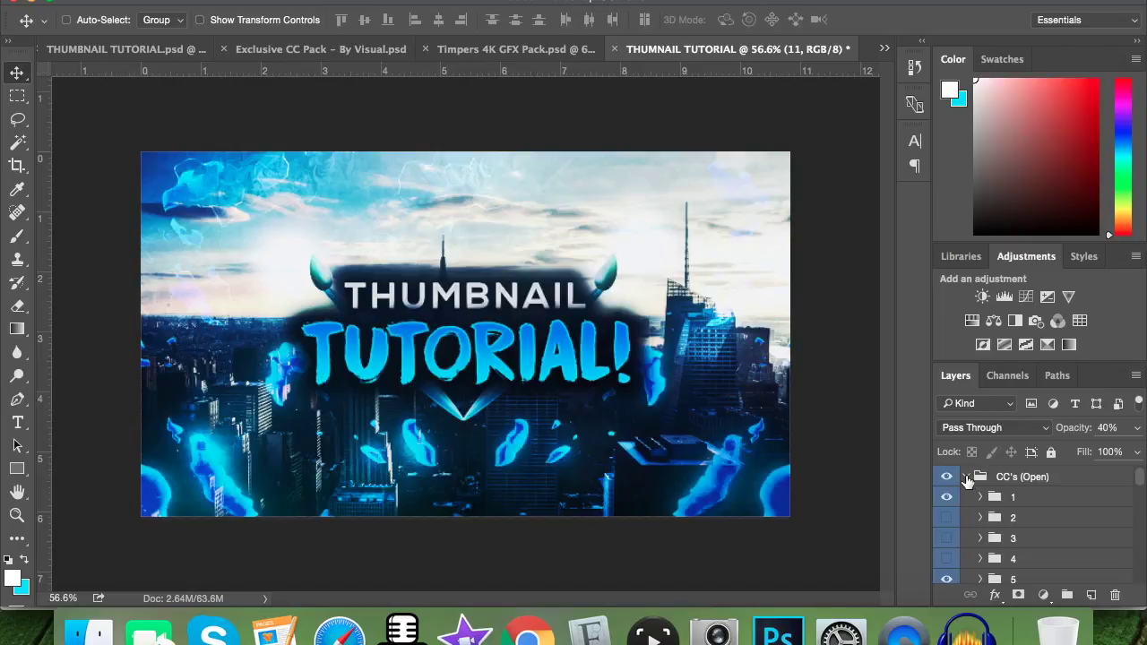
pyautogui.click(967, 478)
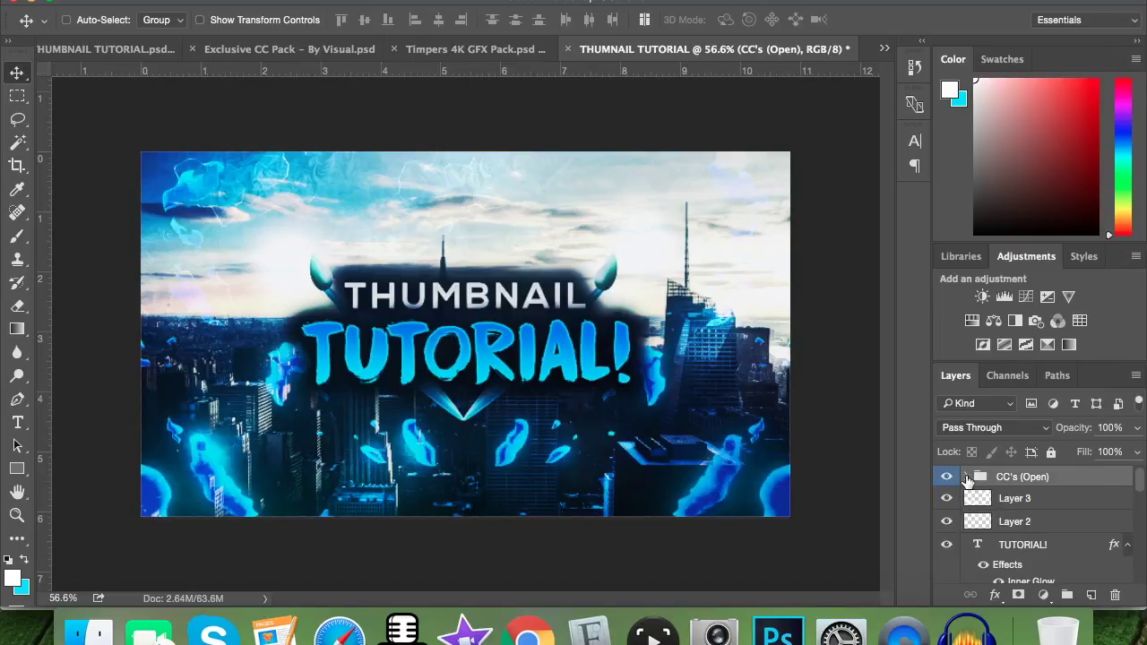
pyautogui.scroll(-5, 1026, 525)
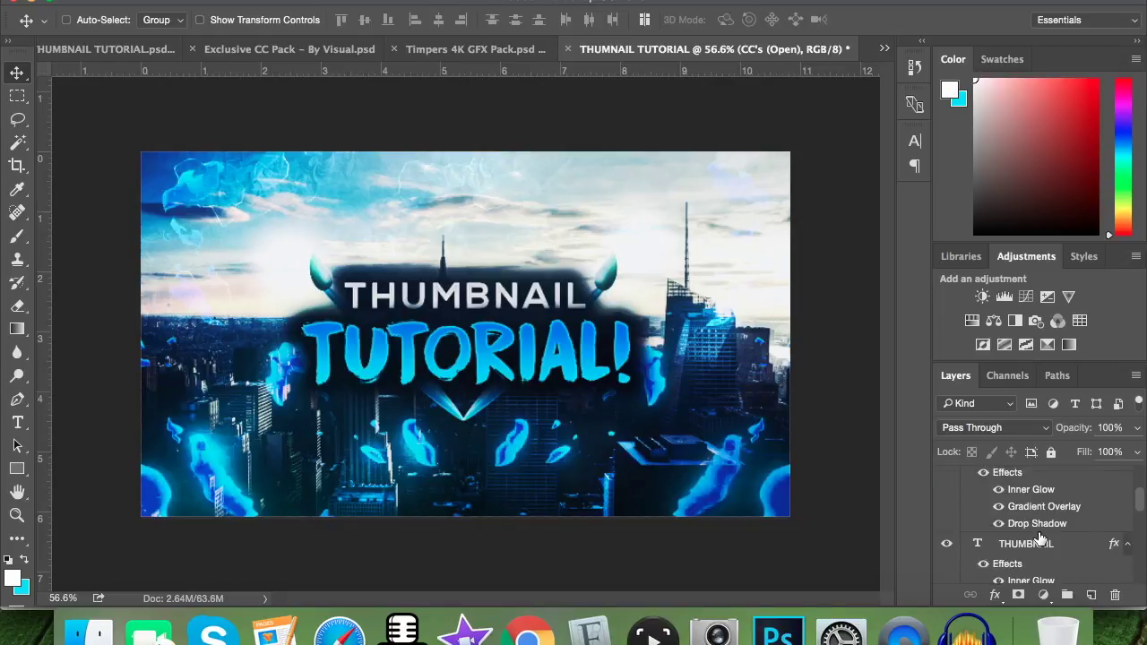
pyautogui.scroll(4, 1039, 536)
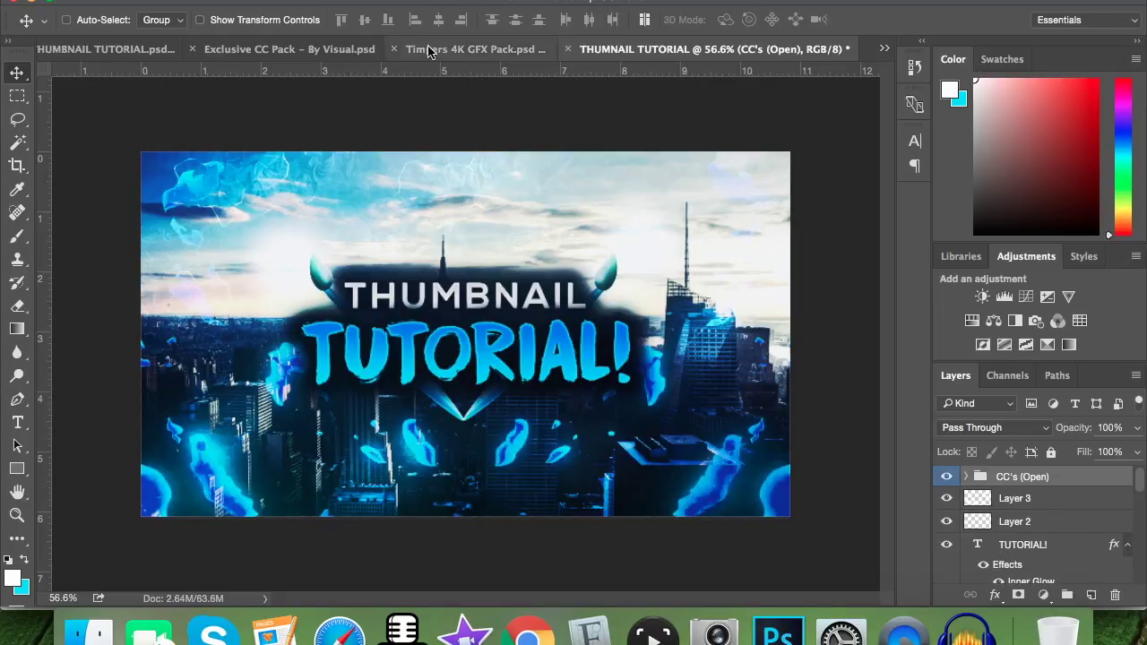
pyautogui.click(300, 49)
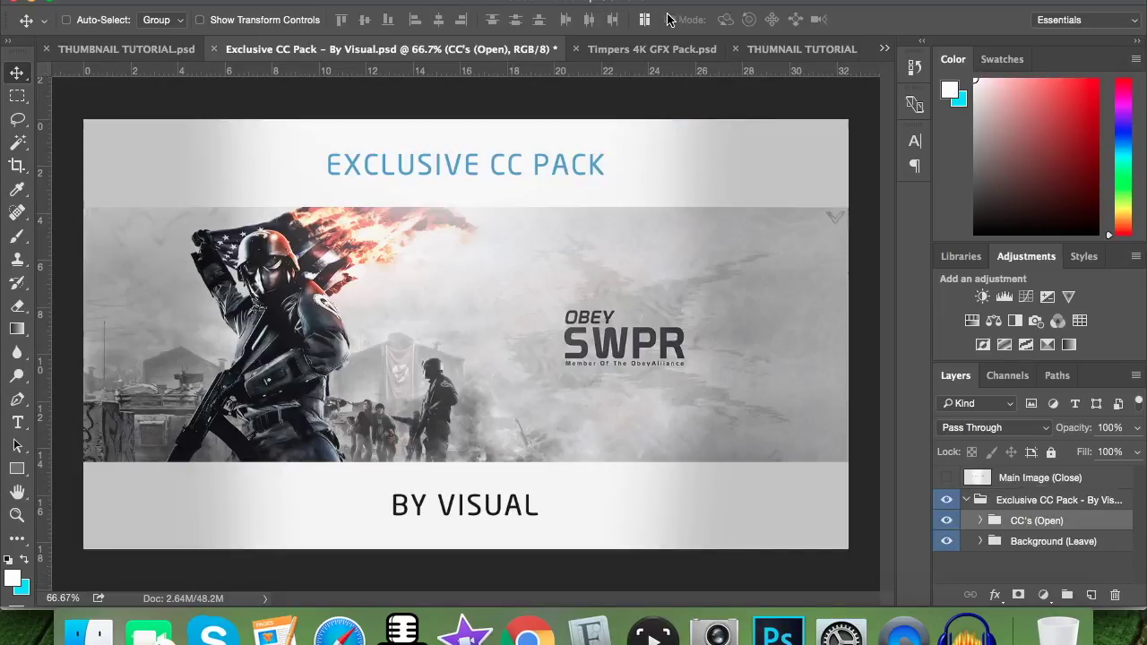
pyautogui.click(782, 51)
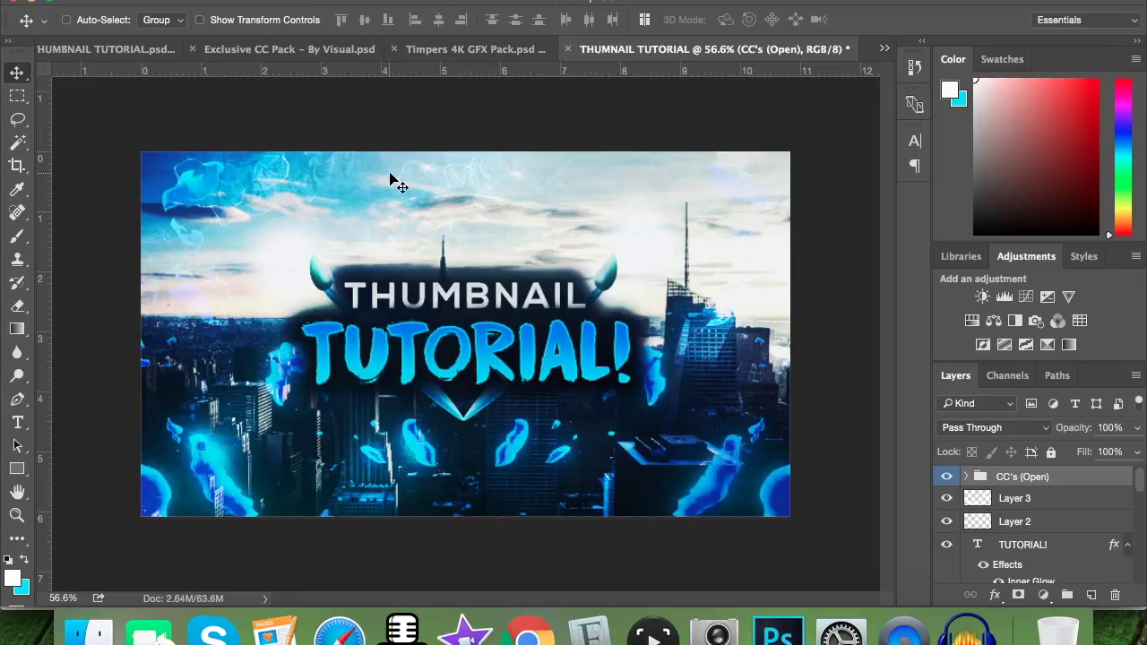
pyautogui.click(946, 476)
pyautogui.click(946, 476)
# Add a new layer above the CC's (Open) group and paint six white 200 px soft brush dabs over the buildings and lower flames
pyautogui.click(1092, 595)
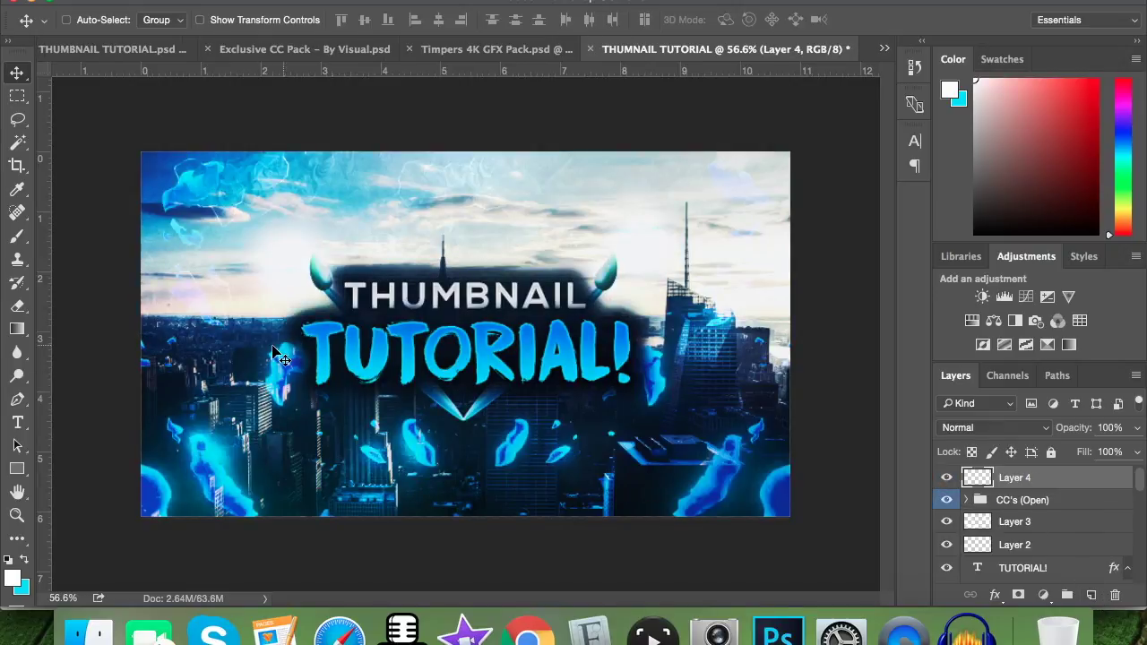
pyautogui.click(17, 235)
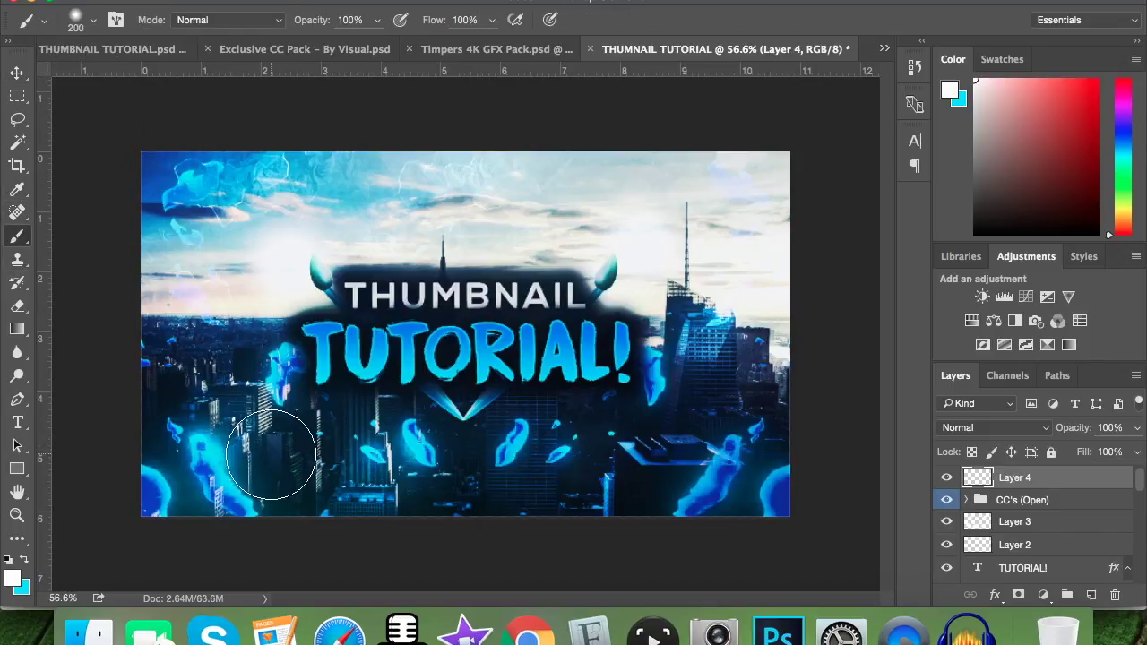
pyautogui.click(196, 392)
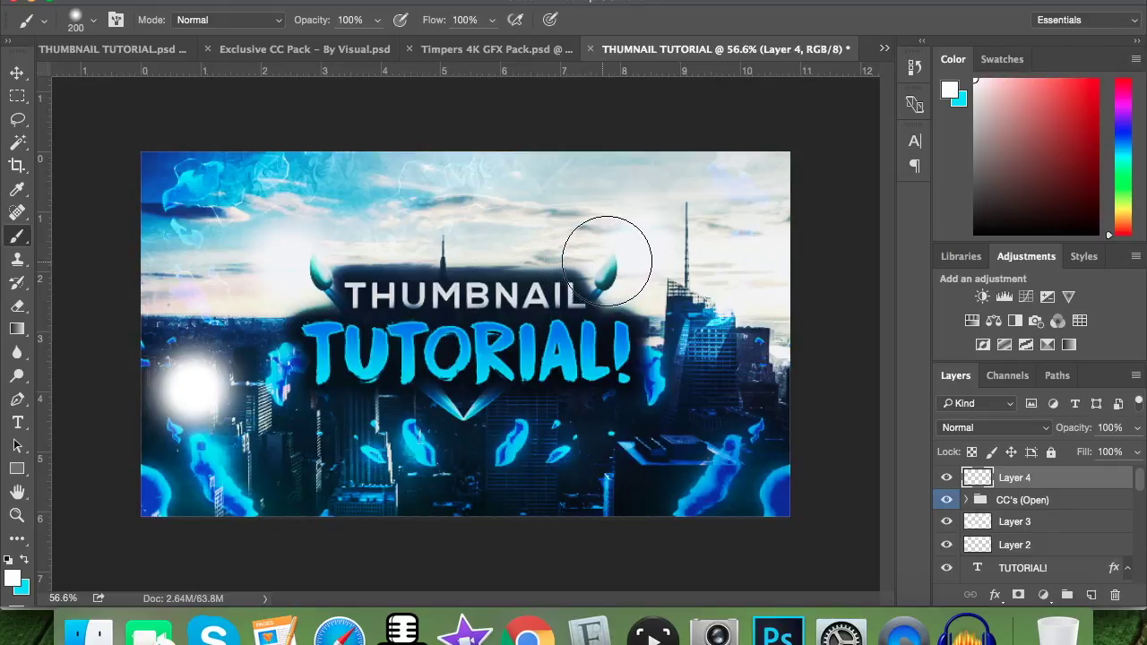
pyautogui.click(533, 461)
pyautogui.click(758, 475)
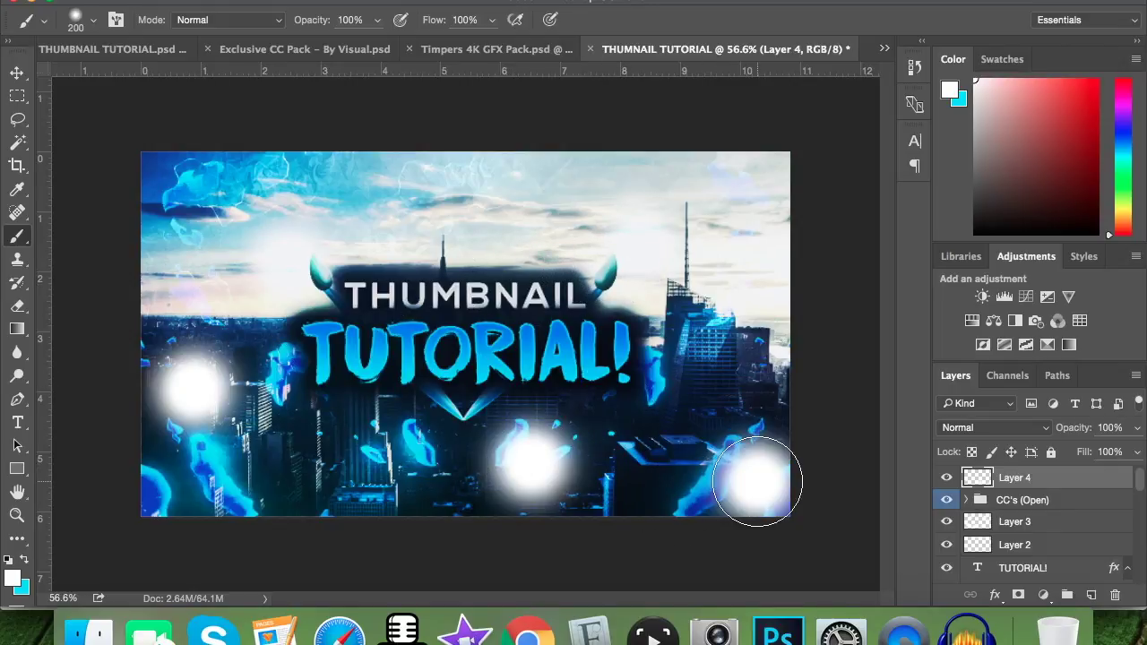
pyautogui.click(190, 493)
pyautogui.click(735, 351)
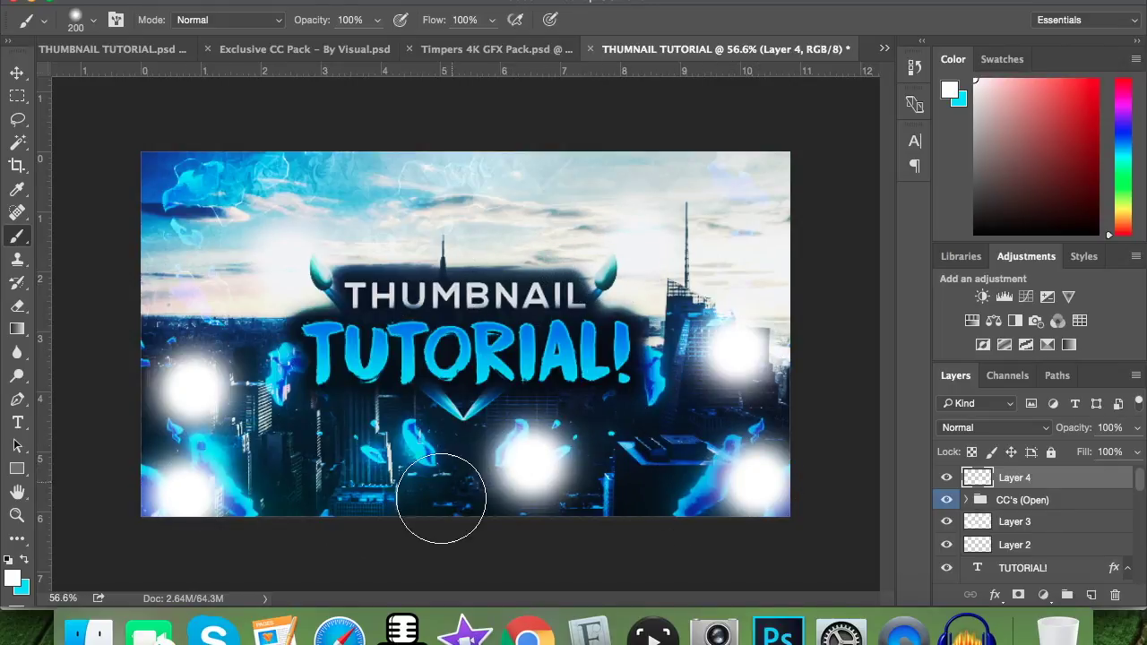
pyautogui.click(385, 478)
# Set the blend mode of the white dabs on Layer 4 to Overlay and compare the image with and without them
pyautogui.click(969, 427)
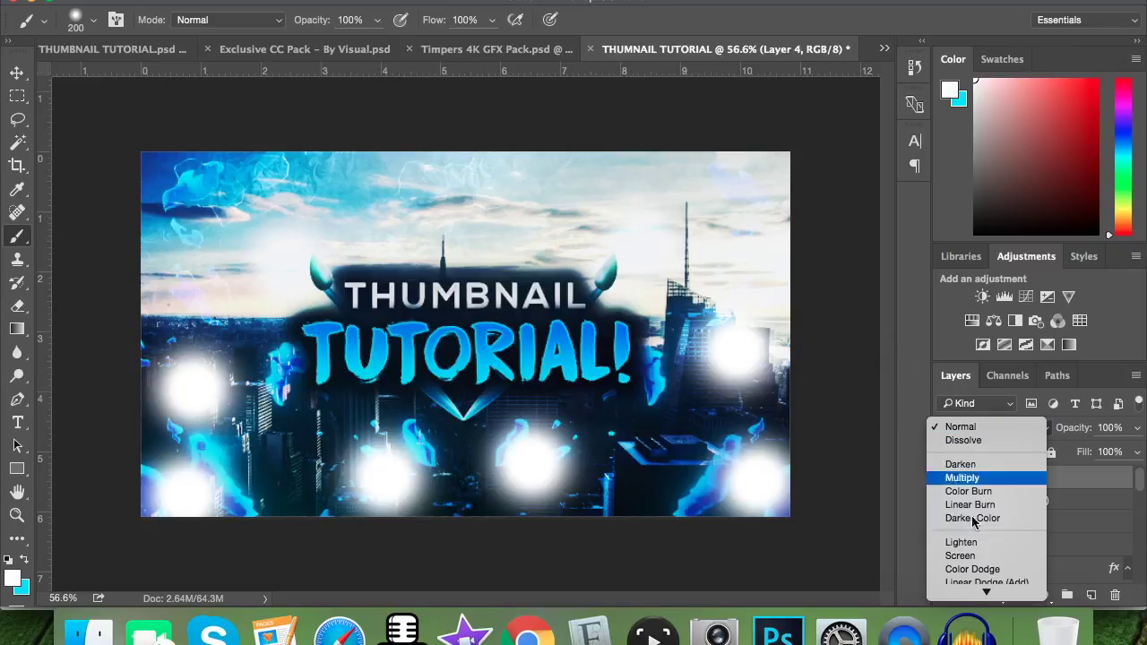
pyautogui.click(979, 568)
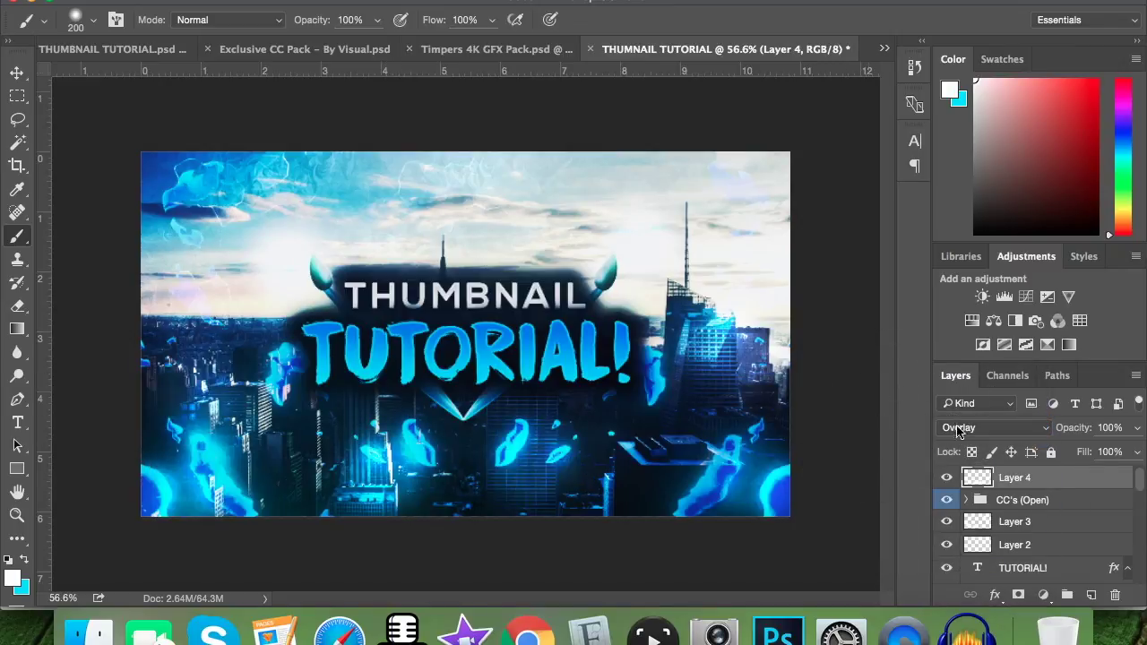
pyautogui.click(947, 479)
pyautogui.click(948, 479)
# Add a new layer on top, paint a white 1000 px soft brush glow over the image's upper edge and set the layer opacity to 50%
pyautogui.click(1092, 595)
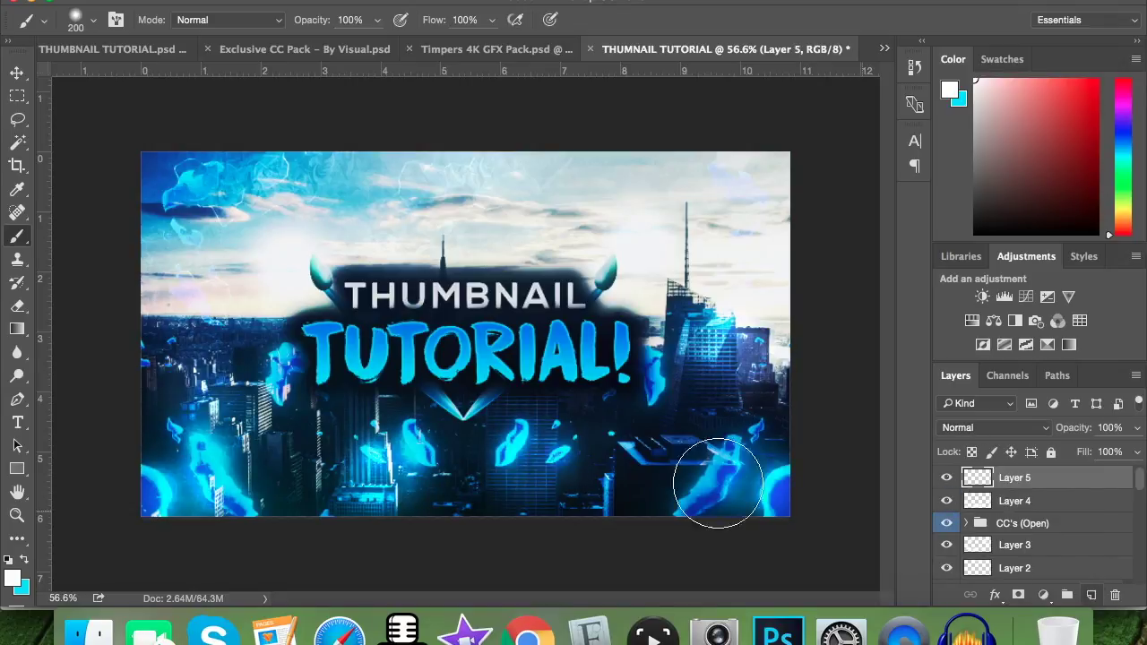
pyautogui.click(93, 20)
pyautogui.write('1000')
pyautogui.press('Return')
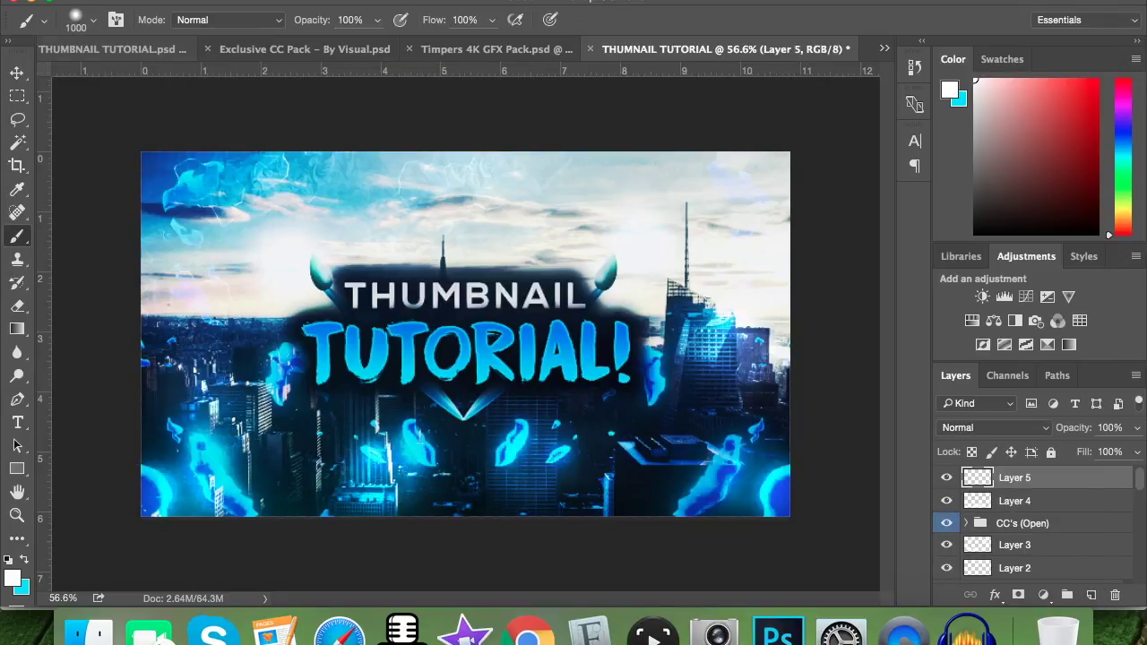
pyautogui.scroll(-2, 459, 121)
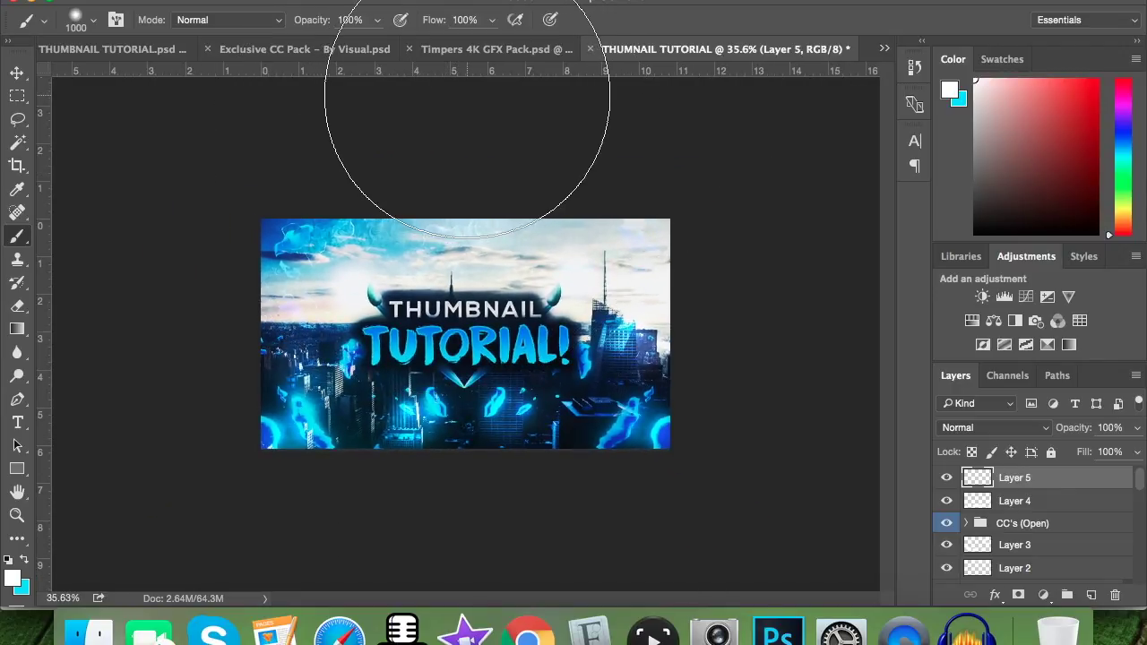
pyautogui.scroll(3, 685, 222)
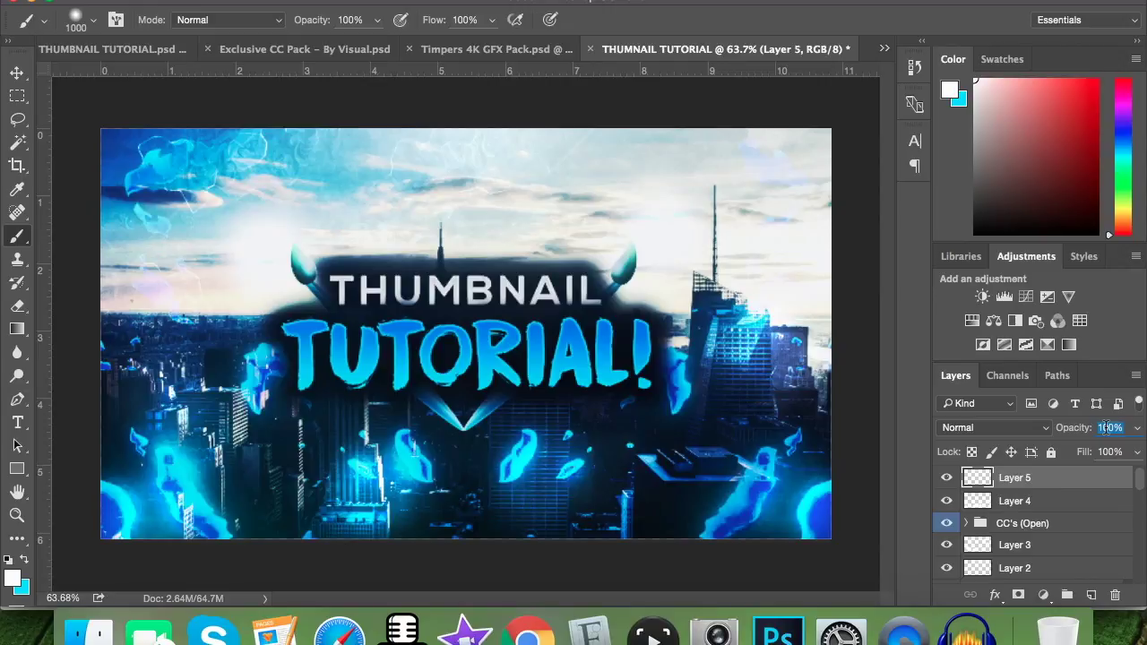
pyautogui.write('50')
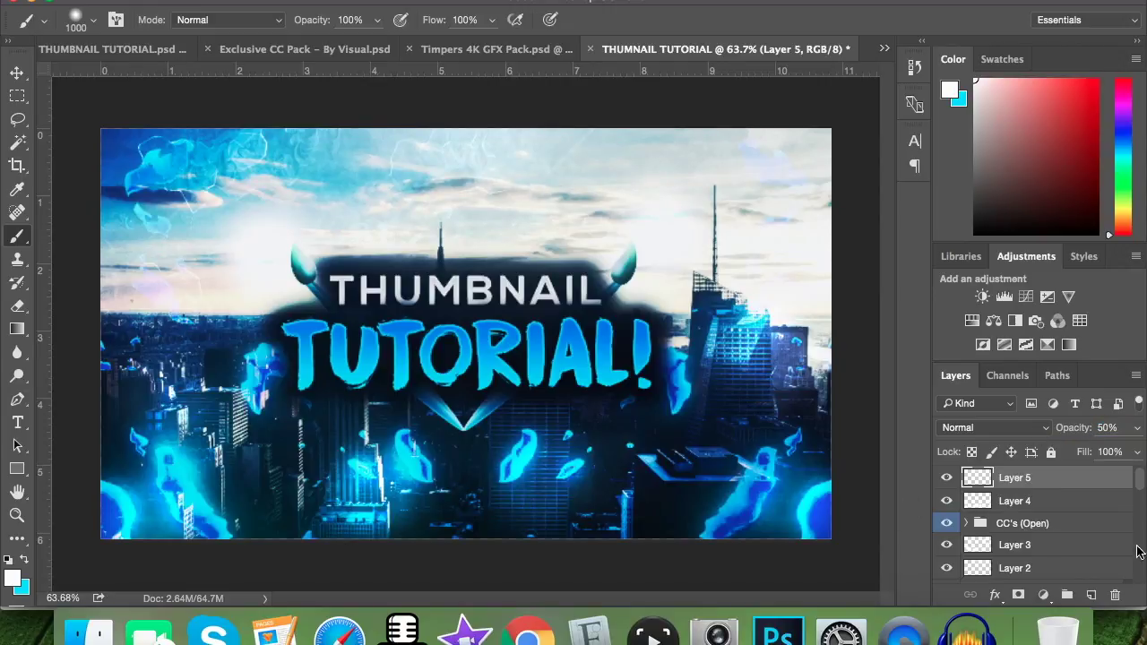
# Check the finished THUMBNAIL TUTORIAL.psd, then group all layers of THUMNAIL TUTORIAL from Layer 5 down to city hd
pyautogui.click(112, 50)
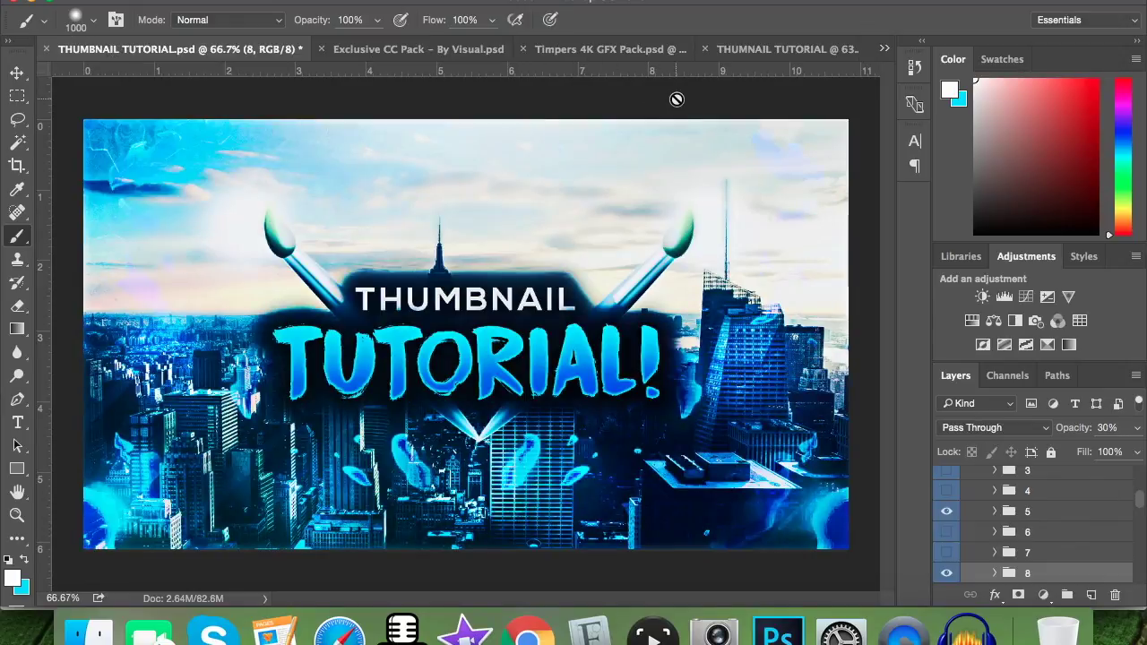
pyautogui.click(746, 50)
pyautogui.scroll(-5, 1086, 479)
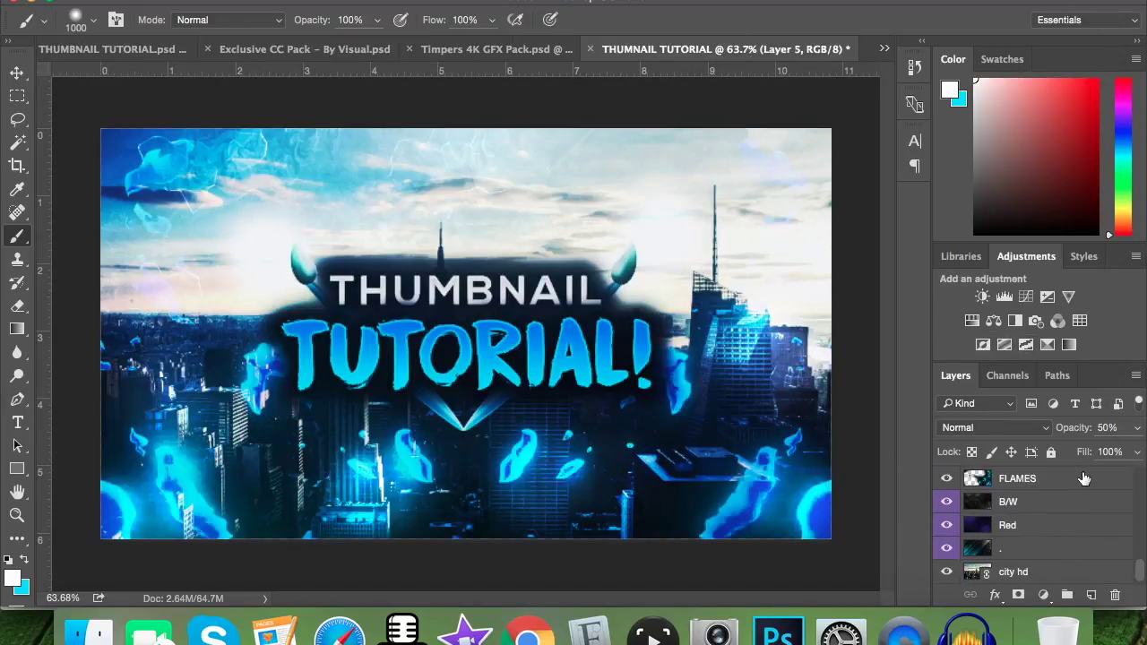
pyautogui.scroll(5, 1047, 574)
pyautogui.scroll(-5, 1069, 484)
pyautogui.scroll(5, 1042, 573)
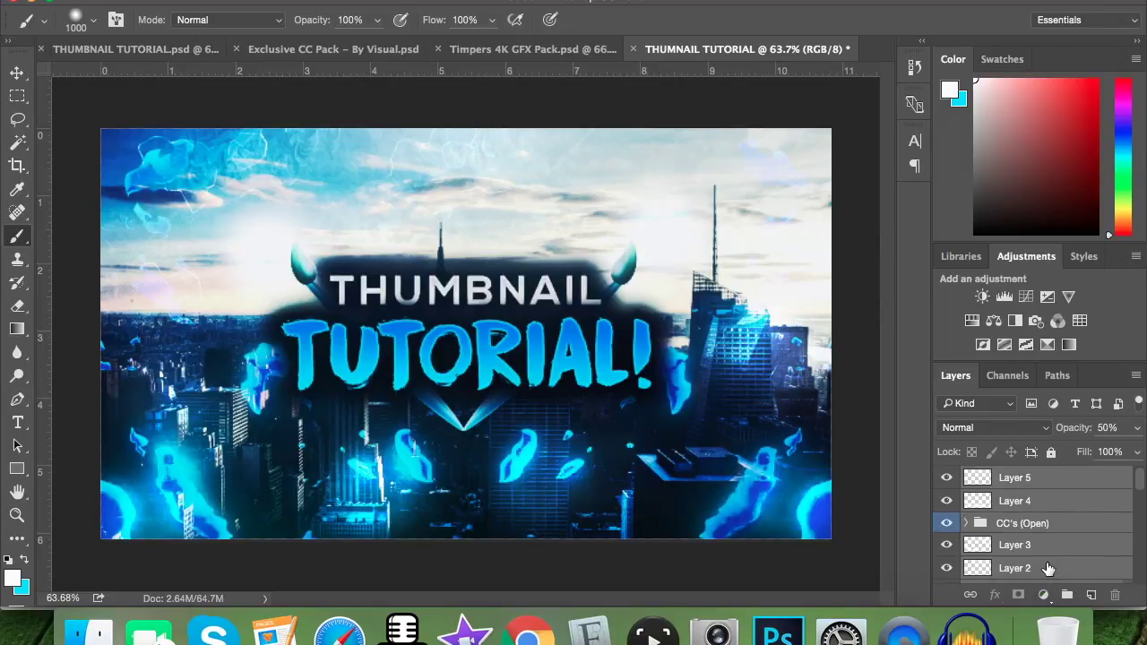
pyautogui.press('super+g')
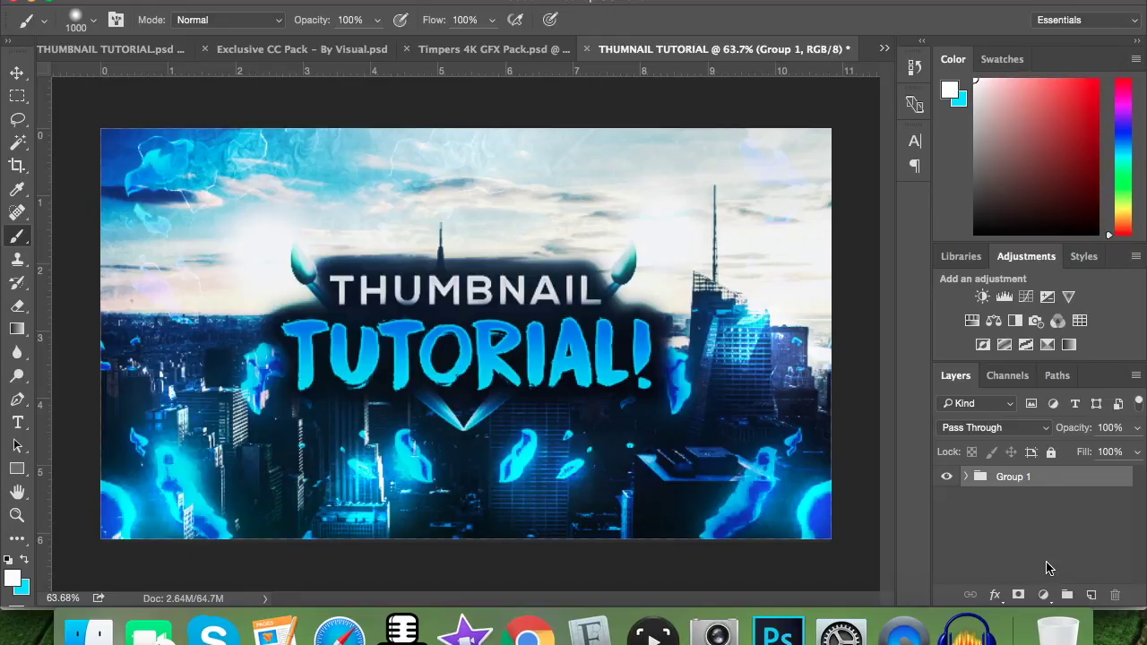
# Create two merged copies of Group 1 and apply Glowing Edges to the upper one with edge width 2, brightness 6 and smoothness 5
pyautogui.press('super+j')
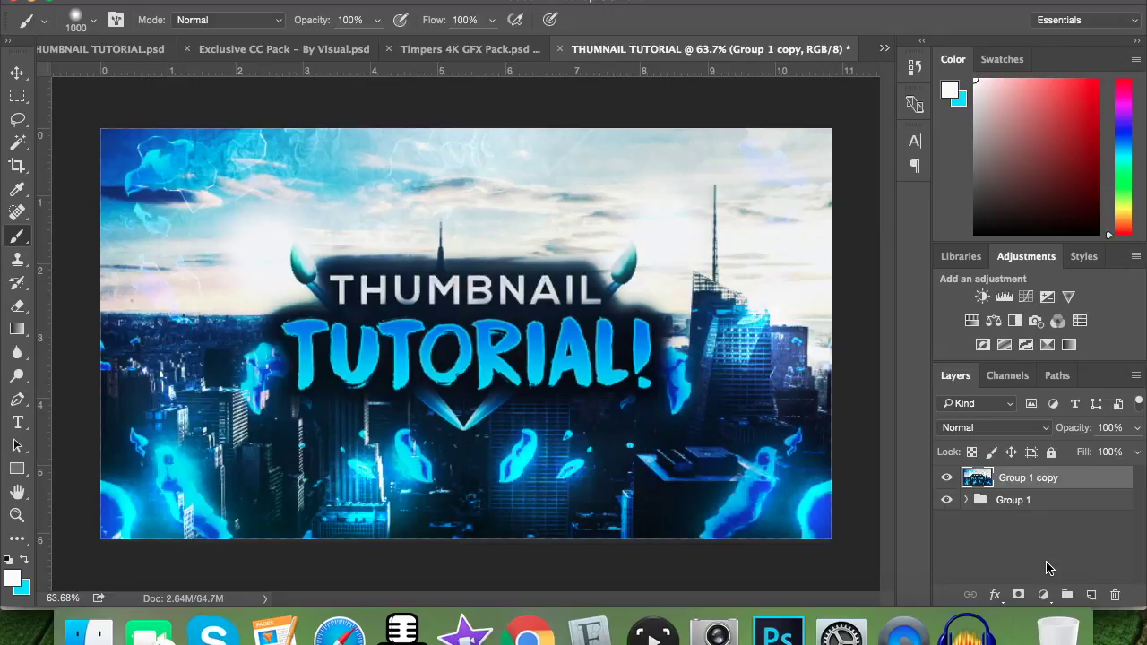
pyautogui.press('super+j')
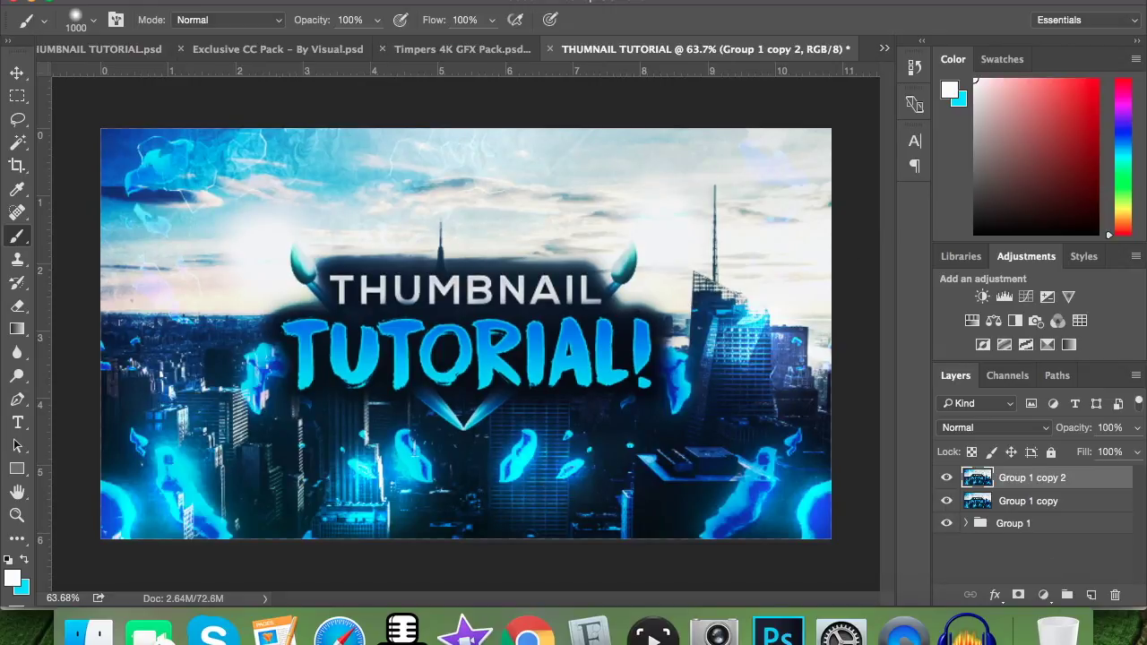
pyautogui.click(466, 2)
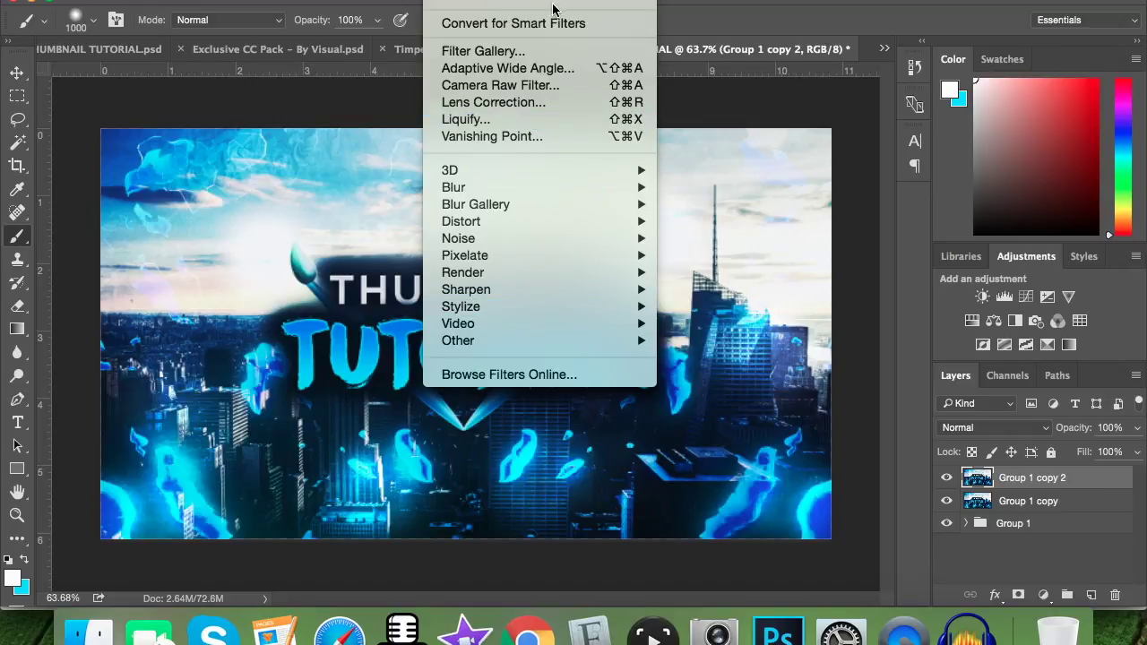
pyautogui.click(554, 54)
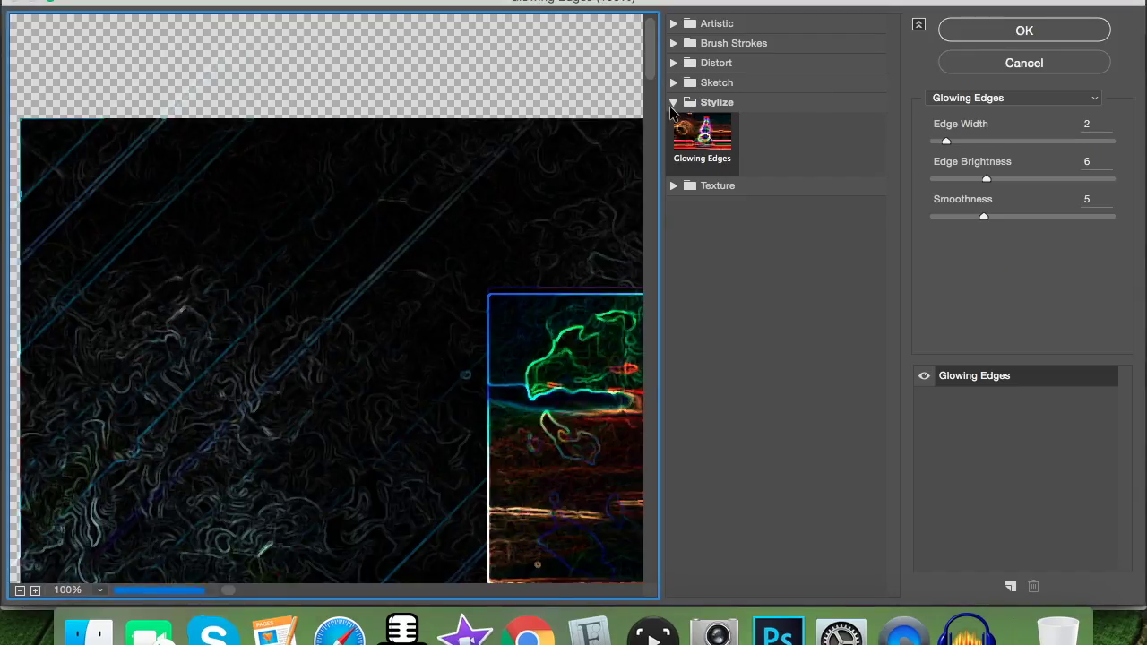
pyautogui.click(671, 104)
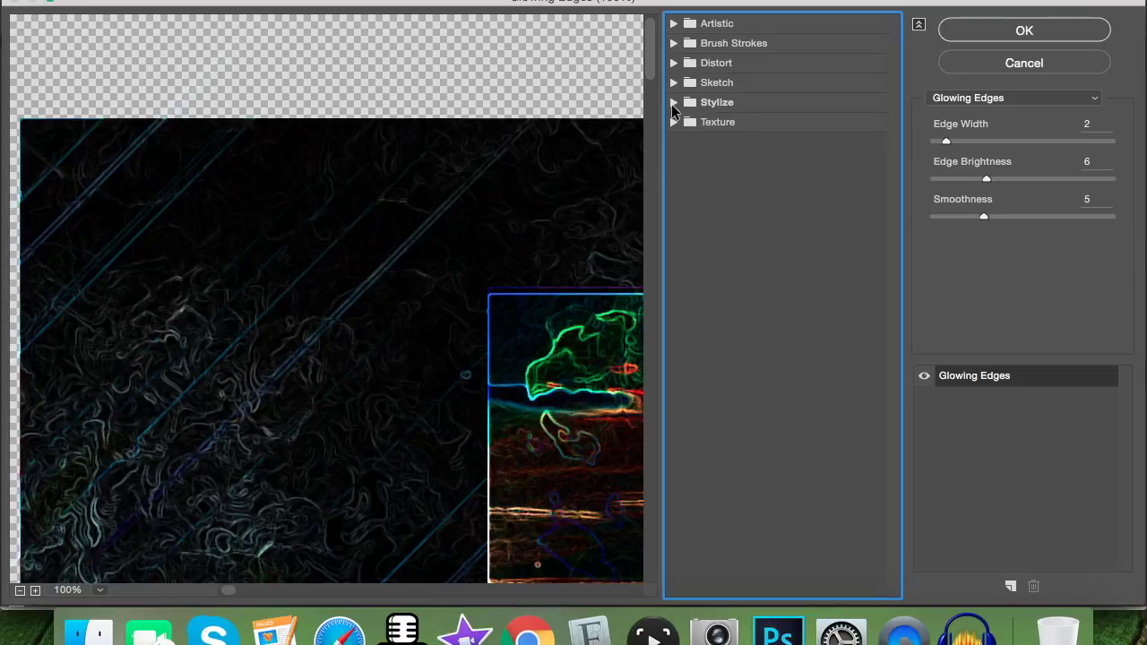
pyautogui.click(673, 103)
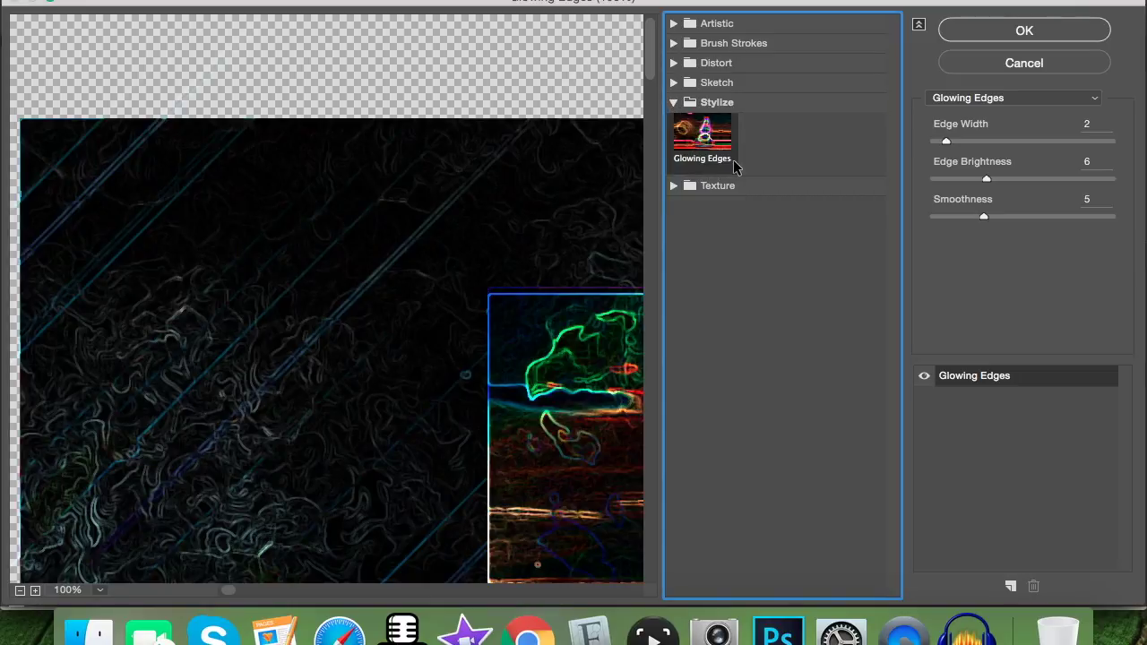
pyautogui.click(1025, 31)
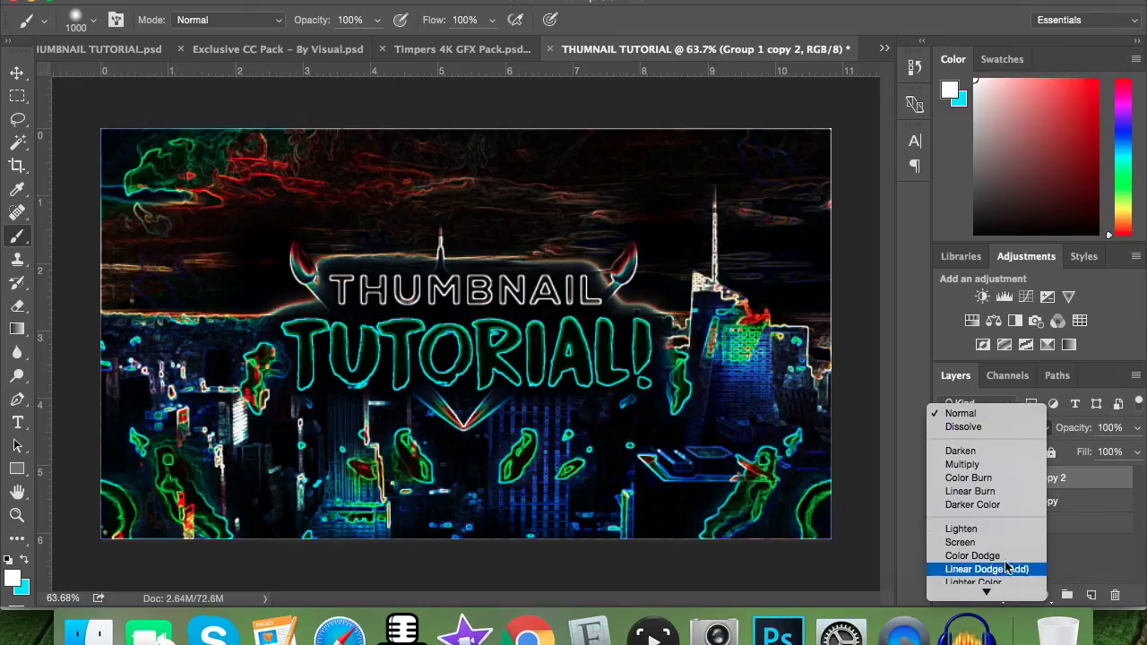
# Set the Glowing Edges layer to Overlay at 30% opacity and compare the image with and without it
pyautogui.click(1013, 544)
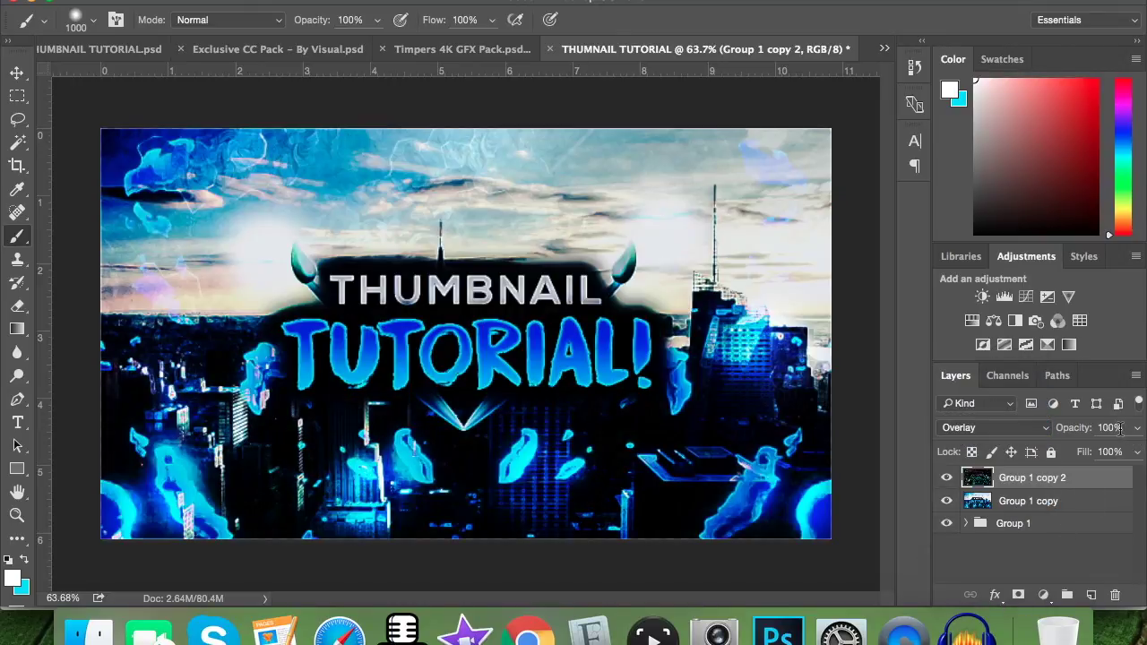
pyautogui.write('30')
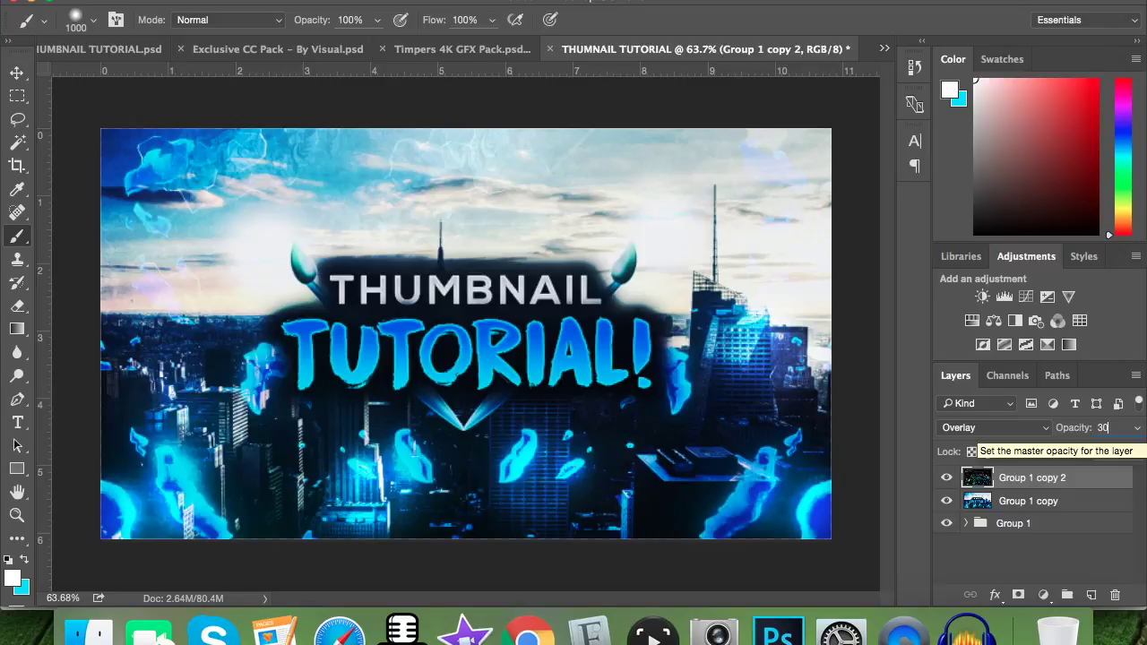
pyautogui.click(946, 477)
pyautogui.click(946, 478)
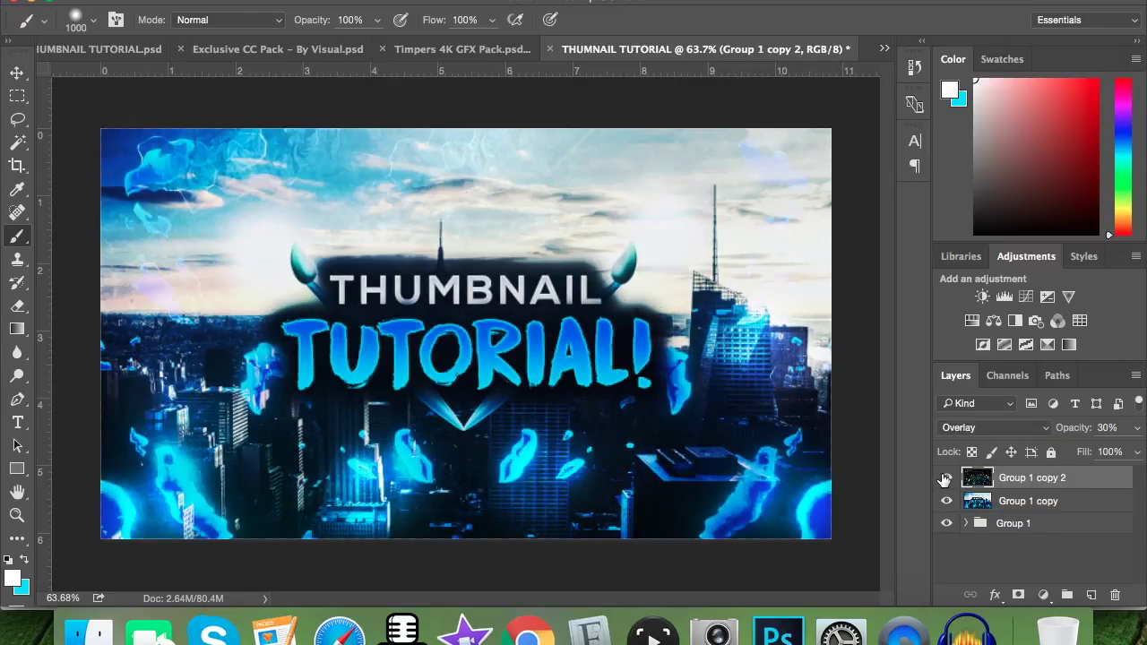
# Merge the Glowing Edges layer with the copy beneath it and duplicate the merged layer
pyautogui.keyDown('shift'); pyautogui.click(1003, 501); pyautogui.keyUp('shift')
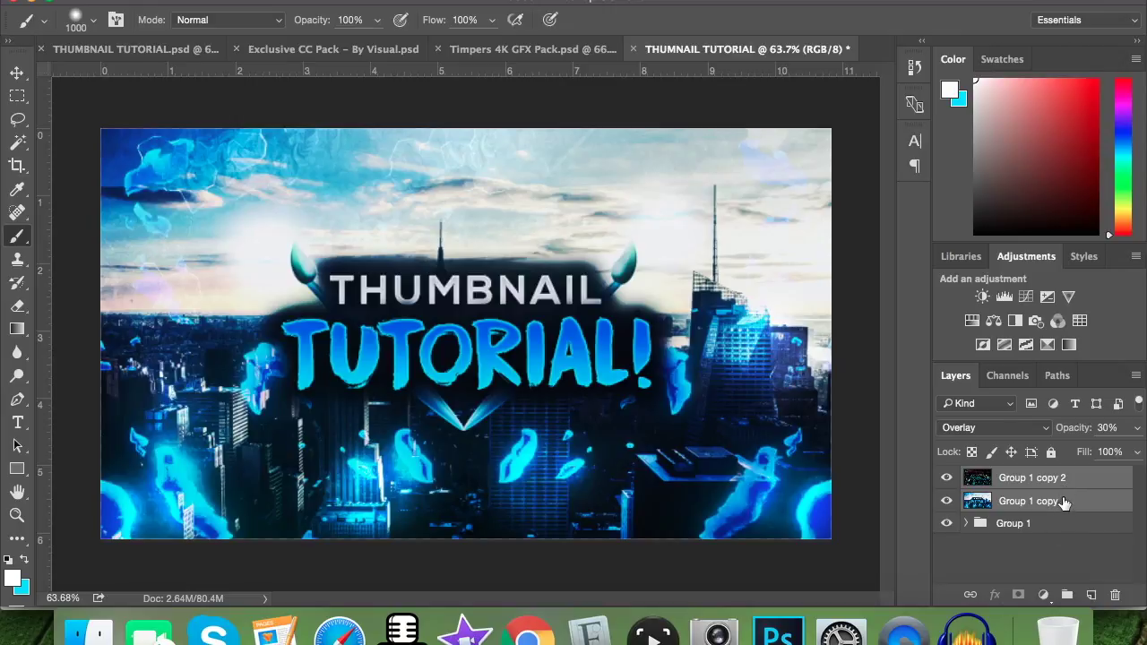
pyautogui.press('super+e')
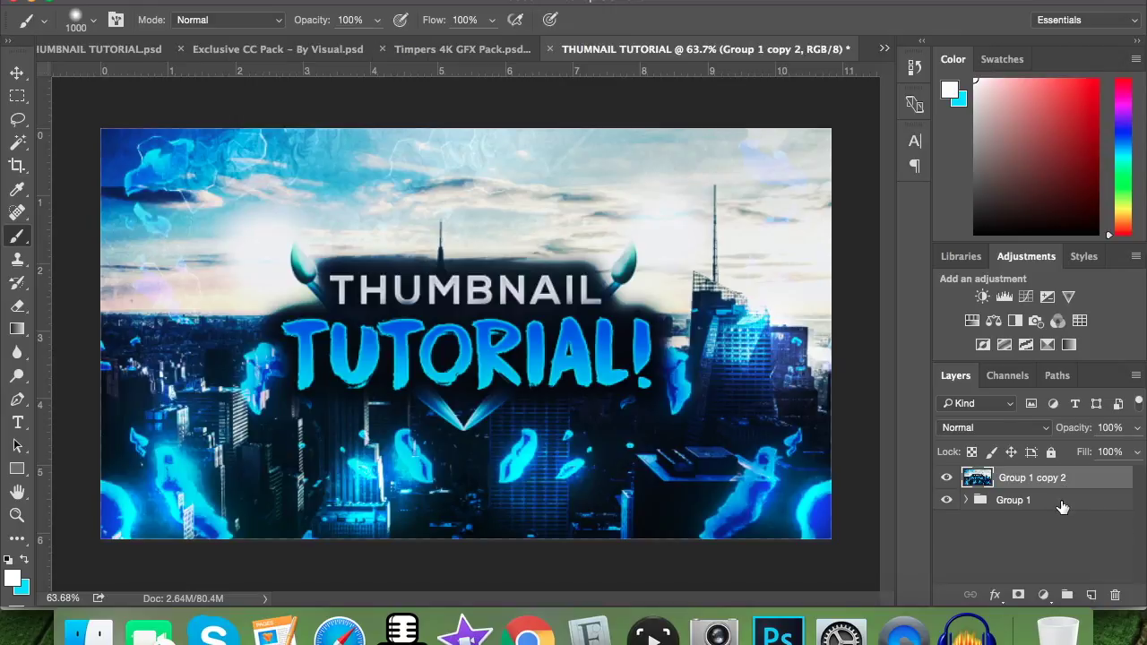
pyautogui.press('super+j')
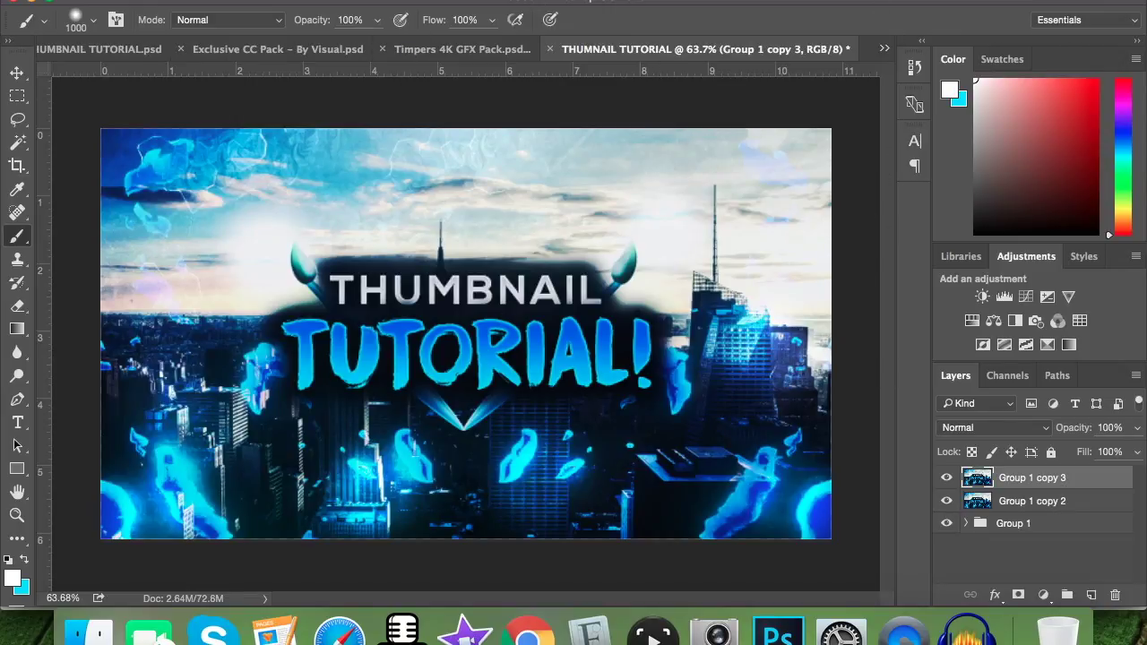
# Apply a High Pass filter with a radius of 9.0 pixels to the duplicated layer, Group 1 copy 3
pyautogui.click(437, 2)
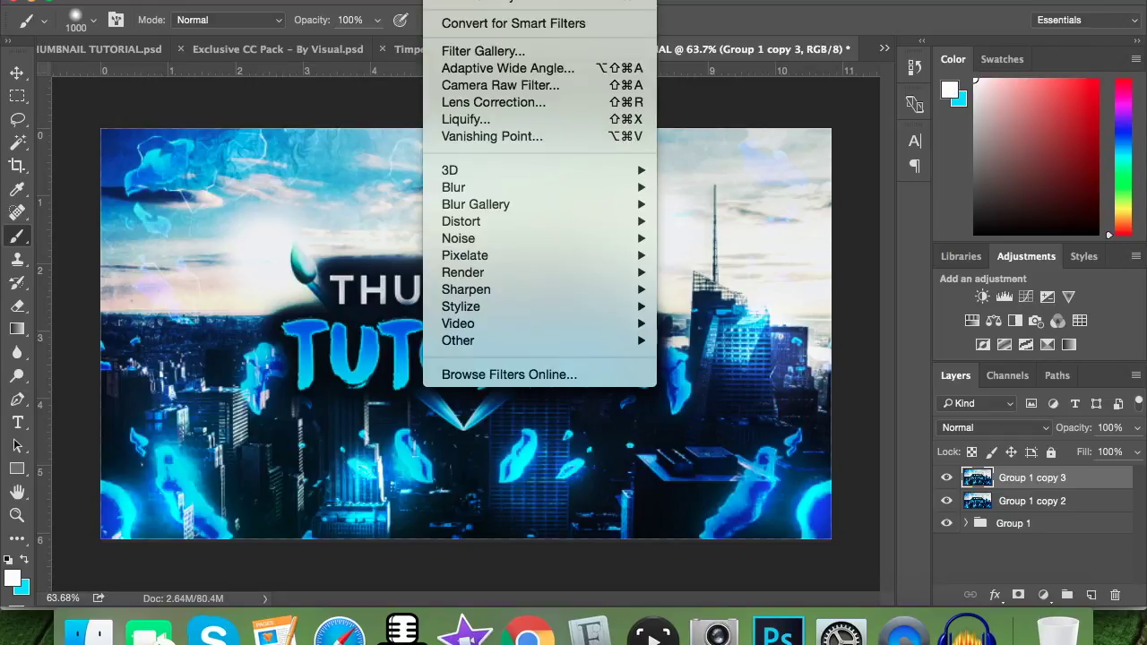
pyautogui.moveTo(464, 343)
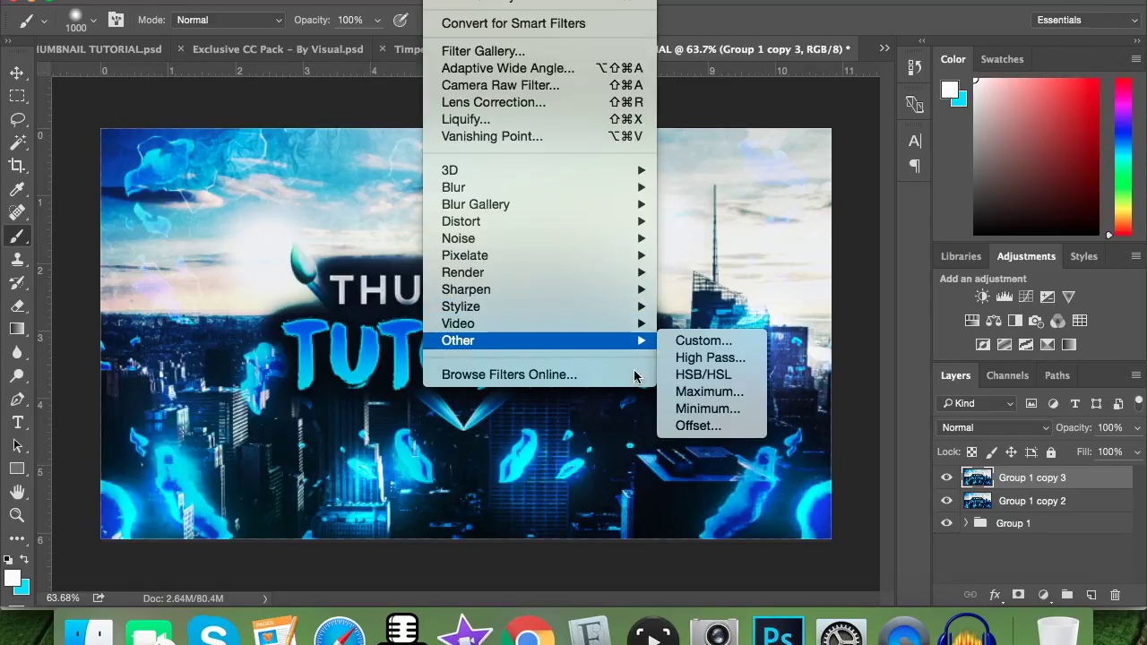
pyautogui.click(740, 362)
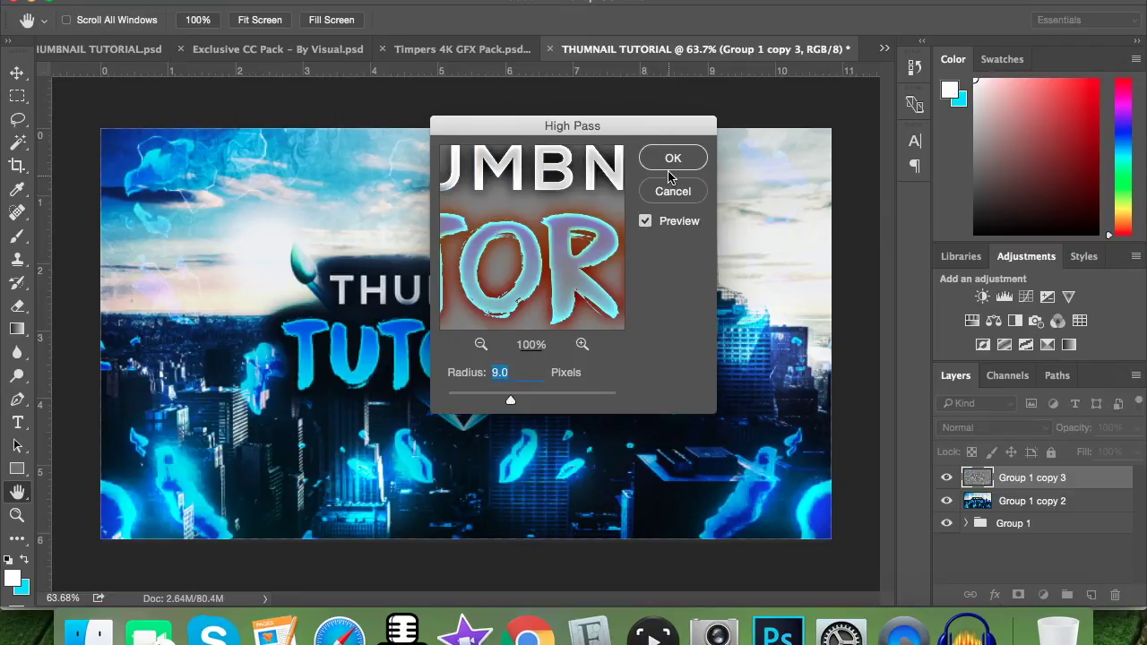
pyautogui.click(672, 159)
pyautogui.press('b')
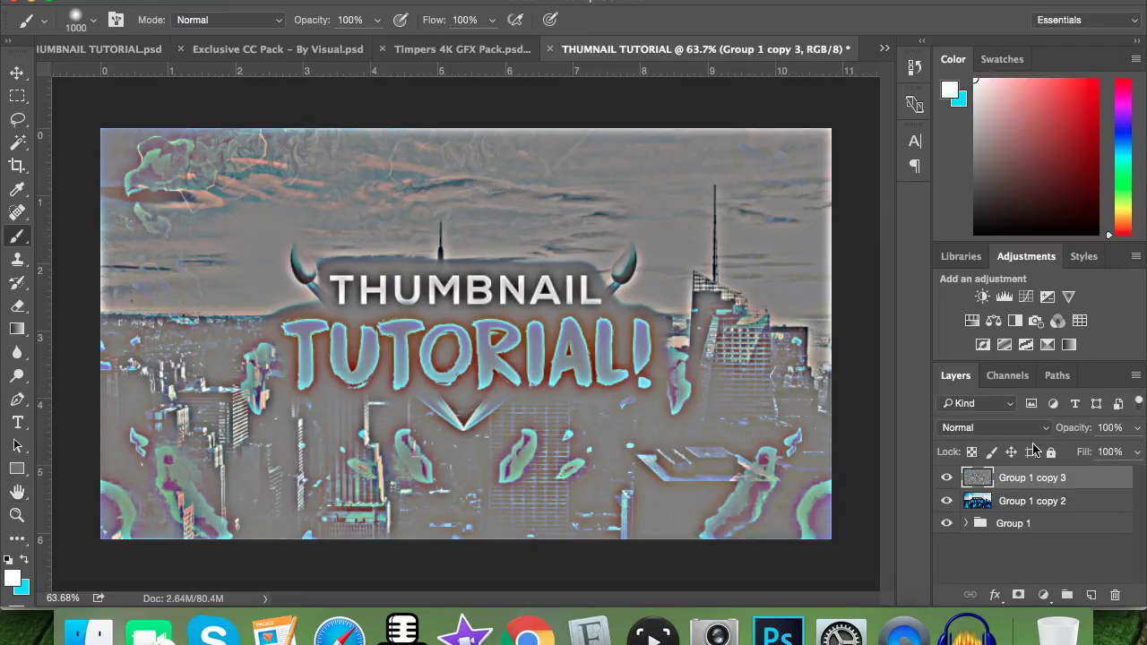
# Set the High Pass layer's blend mode to Overlay and its opacity to 60%
pyautogui.click(1031, 430)
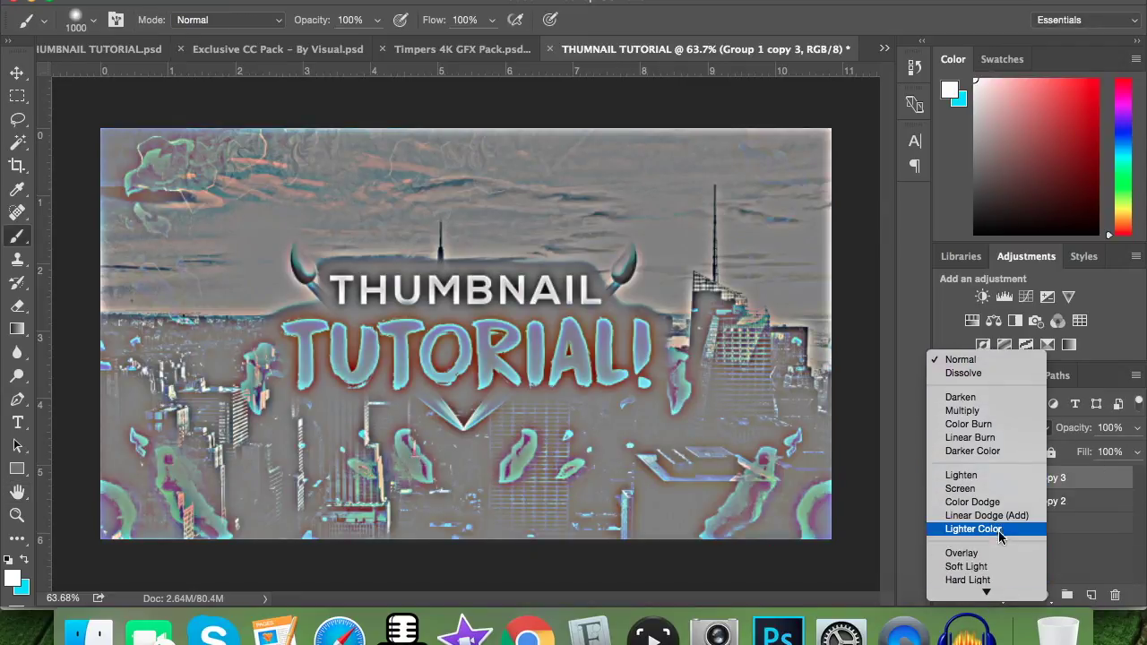
pyautogui.click(994, 547)
pyautogui.click(1116, 427)
pyautogui.write('60')
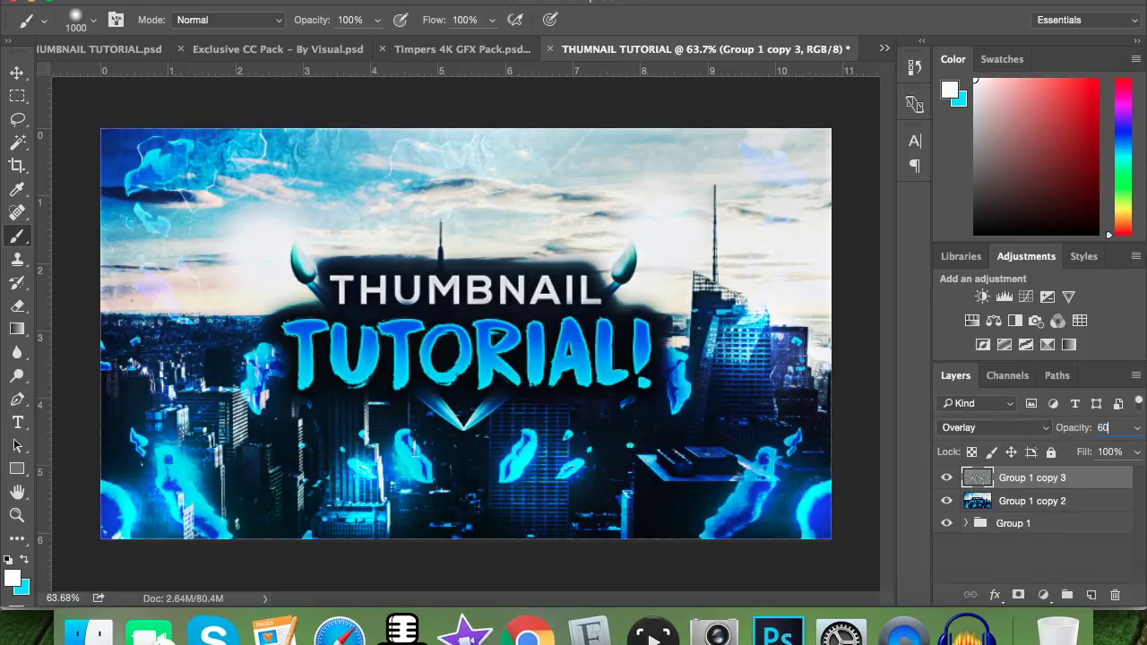
pyautogui.press('Return')
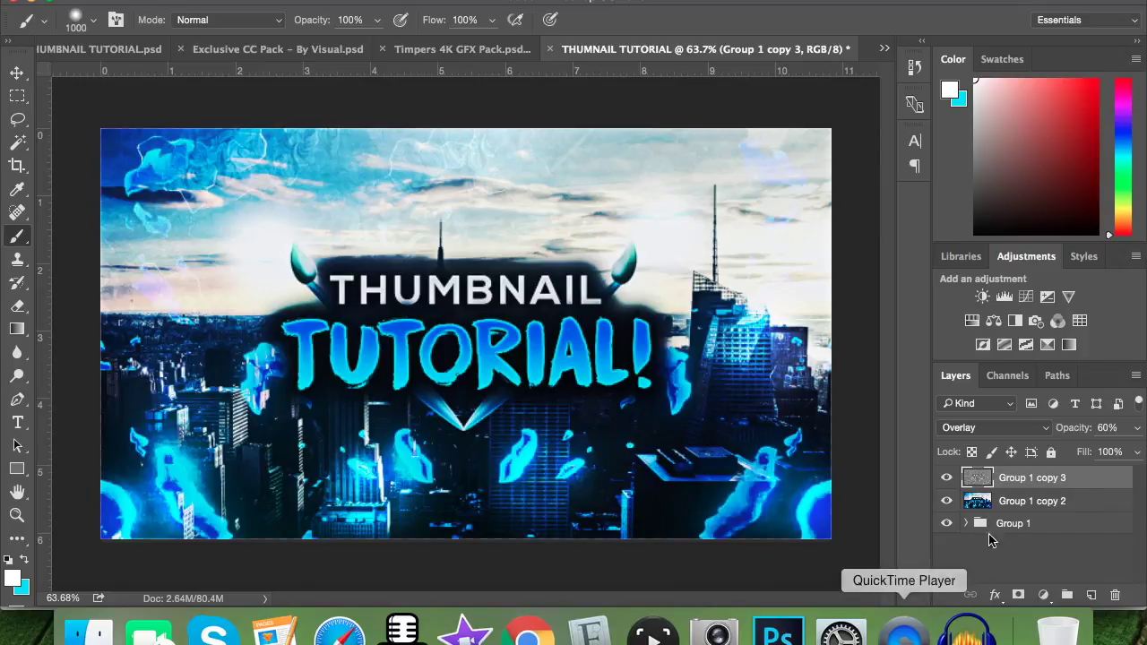
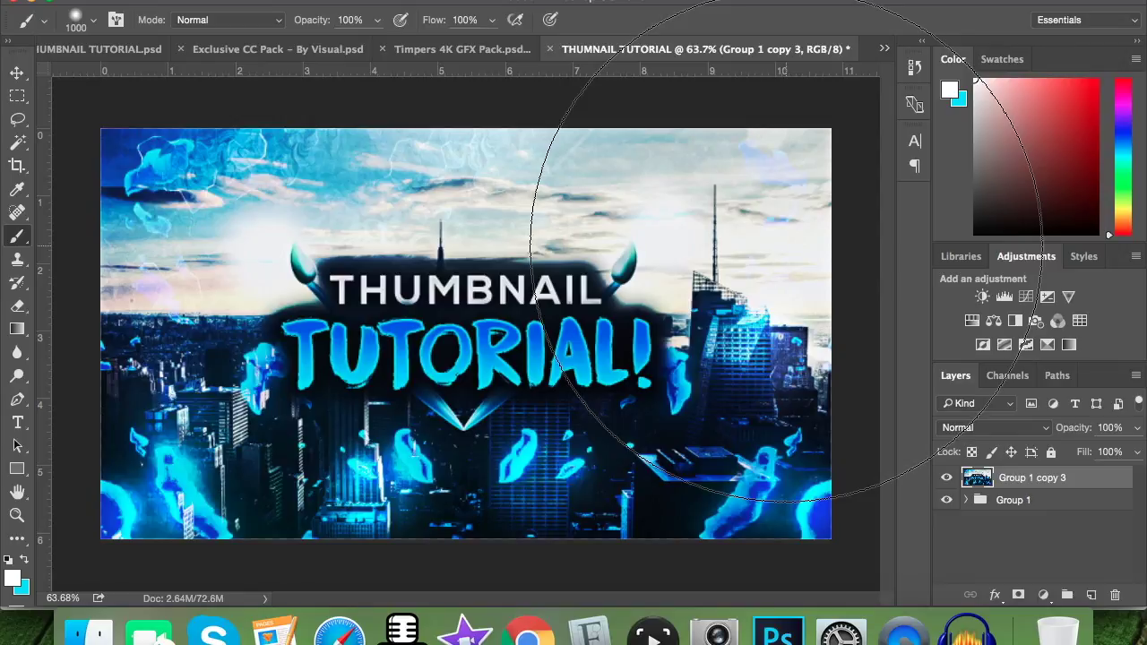
# Switch from the brush to the Move tool
pyautogui.click(17, 95)
pyautogui.press('v')
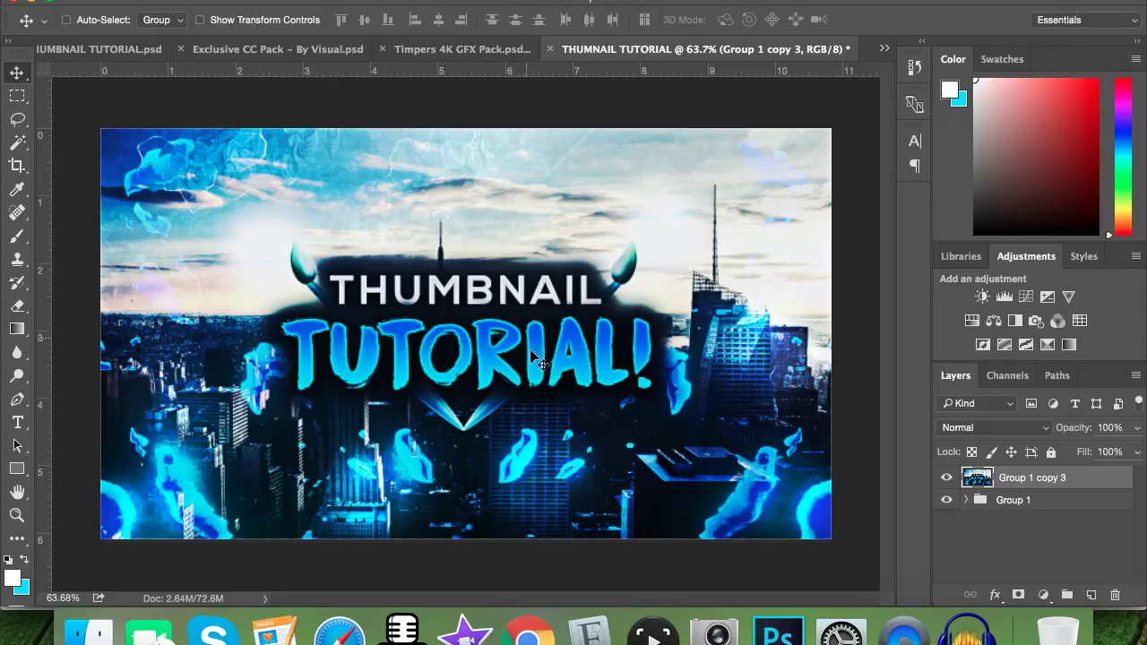